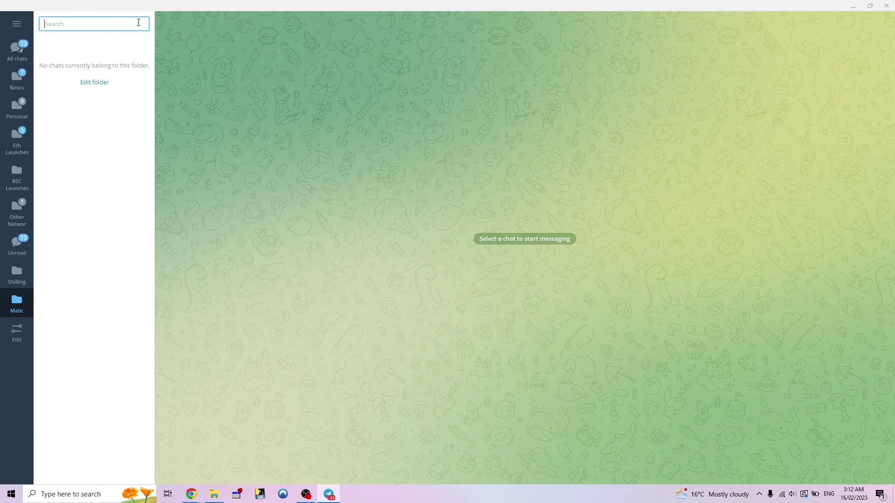
{"action": "type", "text": "Yardtoo"}
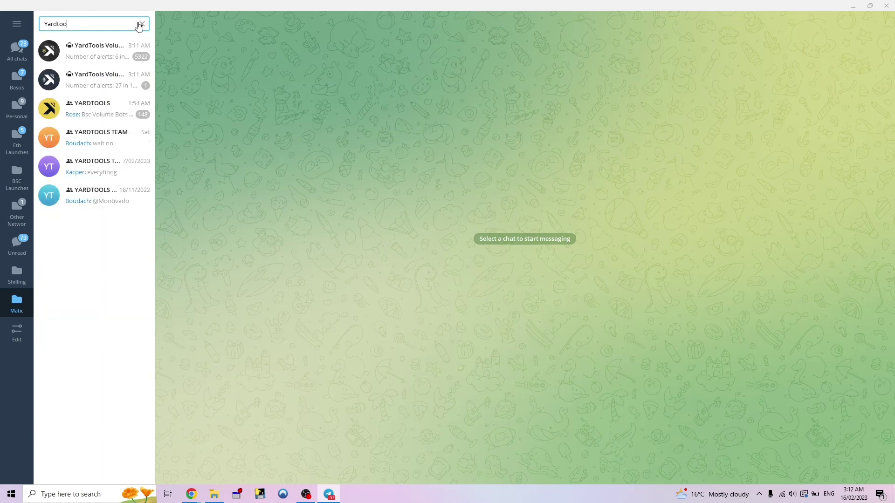
{"action": "type", "text": "lsert"}
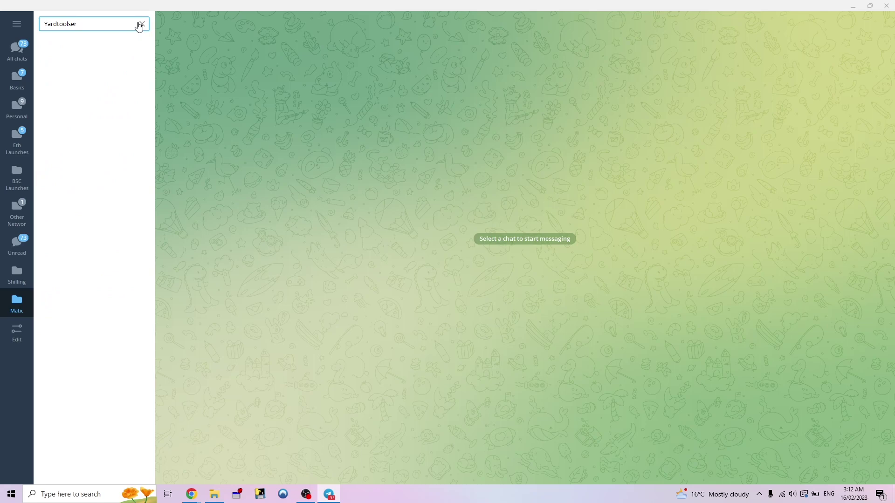
{"action": "key", "text": "BackSpace"}
{"action": "type", "text": "th"}
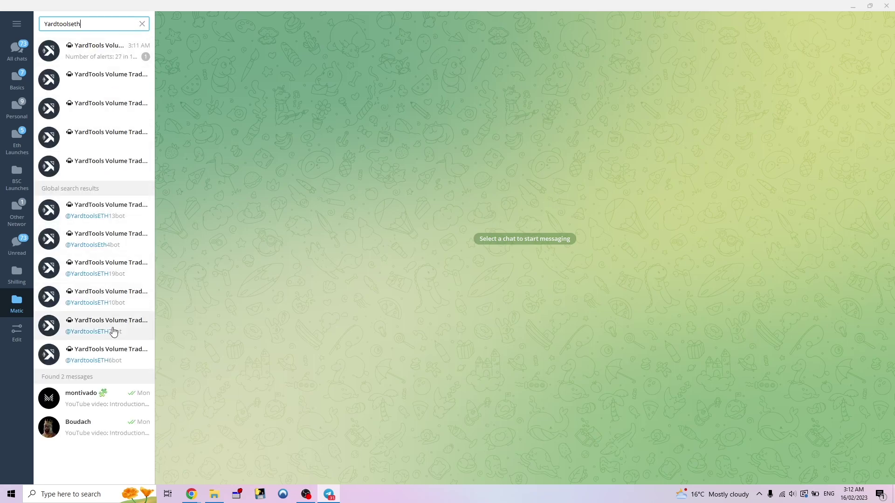
{"action": "left_click", "coordinate": [121, 217]}
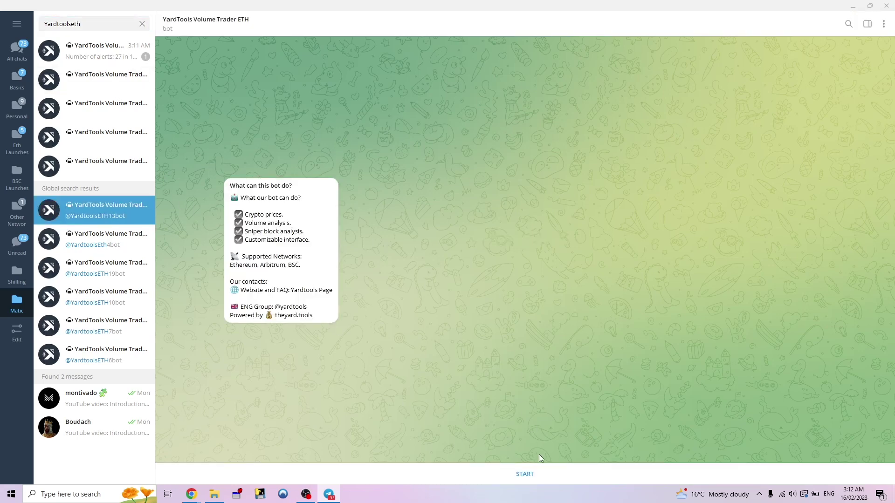
{"action": "left_click", "coordinate": [539, 472]}
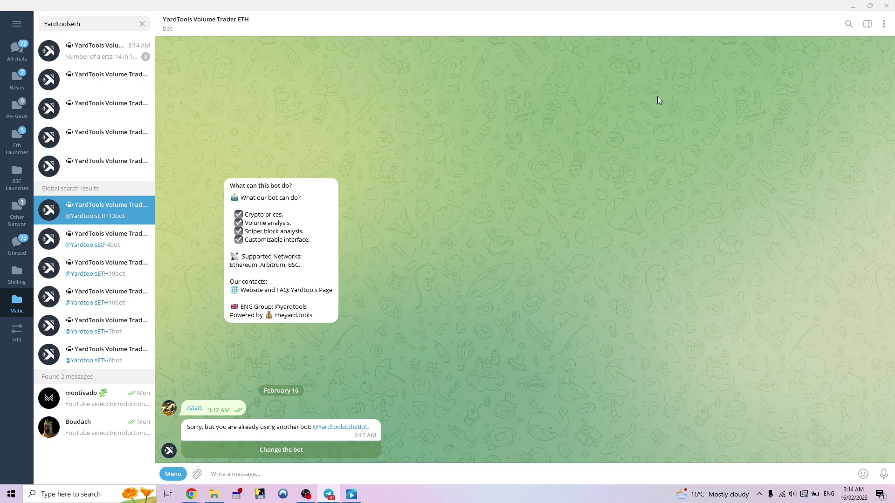
{"action": "left_click", "coordinate": [360, 428]}
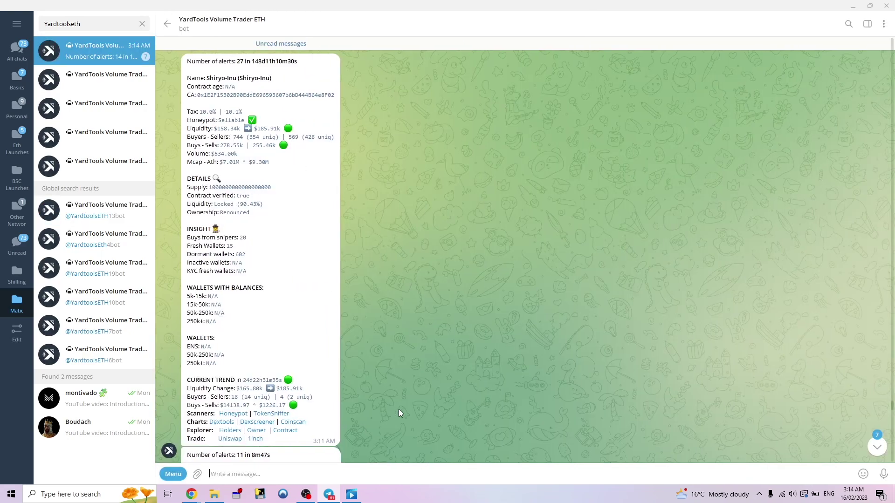
{"action": "scroll", "coordinate": [501, 147], "scroll_direction": "down", "scroll_amount": 15}
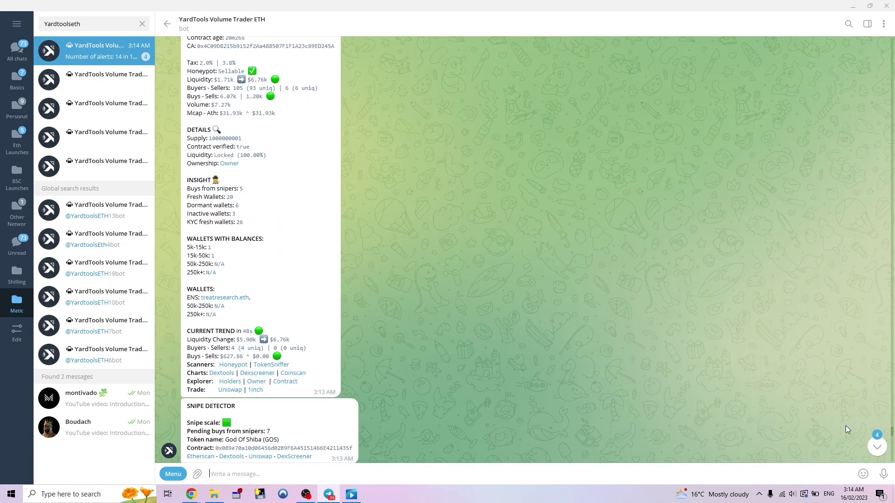
{"action": "left_click", "coordinate": [885, 447]}
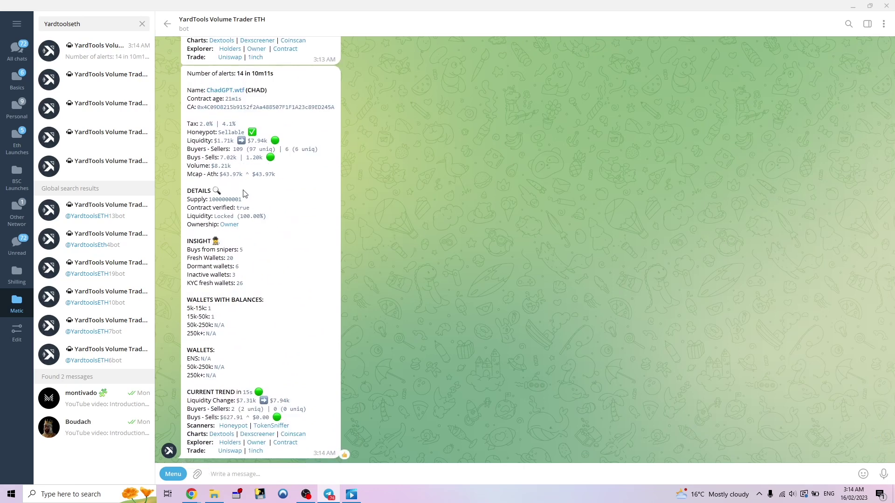
{"action": "scroll", "coordinate": [407, 268], "scroll_direction": "up", "scroll_amount": 10}
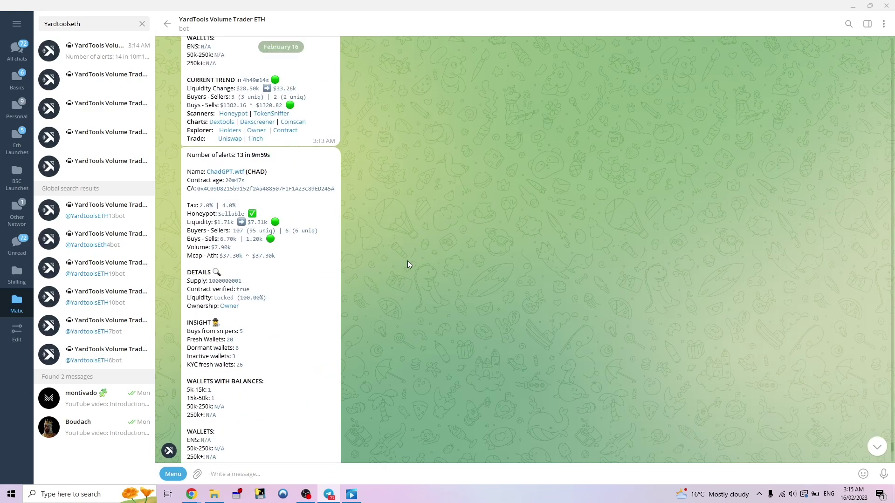
{"action": "left_click", "coordinate": [142, 24]}
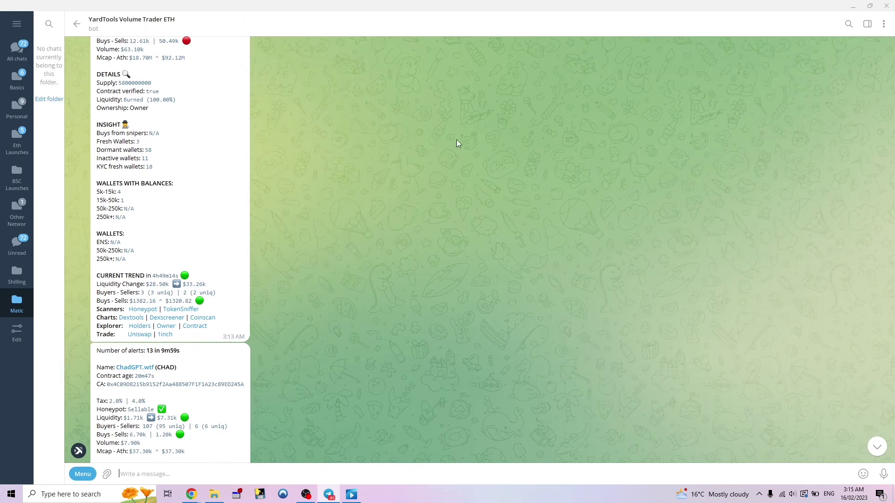
{"action": "scroll", "coordinate": [461, 140], "scroll_direction": "up", "scroll_amount": 5}
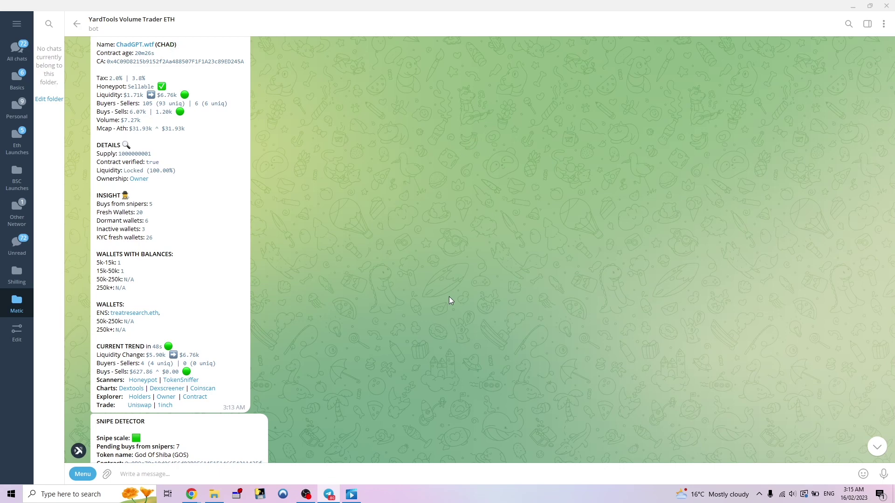
{"action": "scroll", "coordinate": [355, 252], "scroll_direction": "up", "scroll_amount": 4}
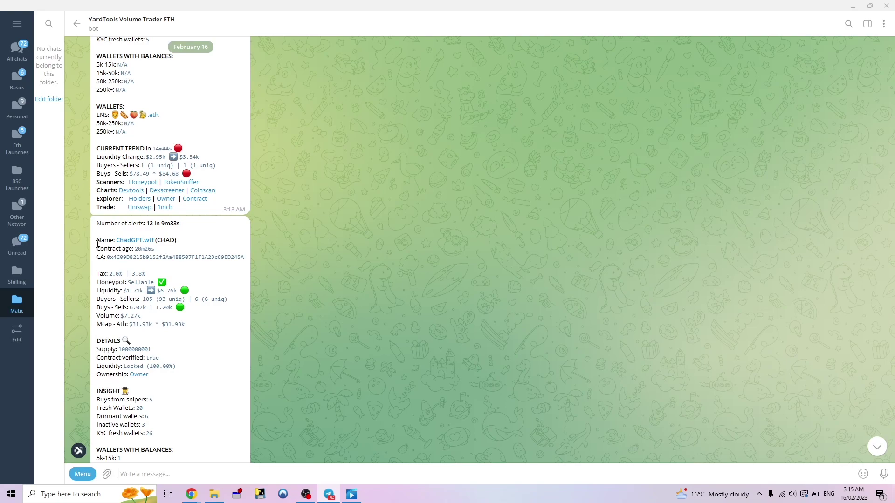
{"action": "scroll", "coordinate": [219, 299], "scroll_direction": "down", "scroll_amount": 15}
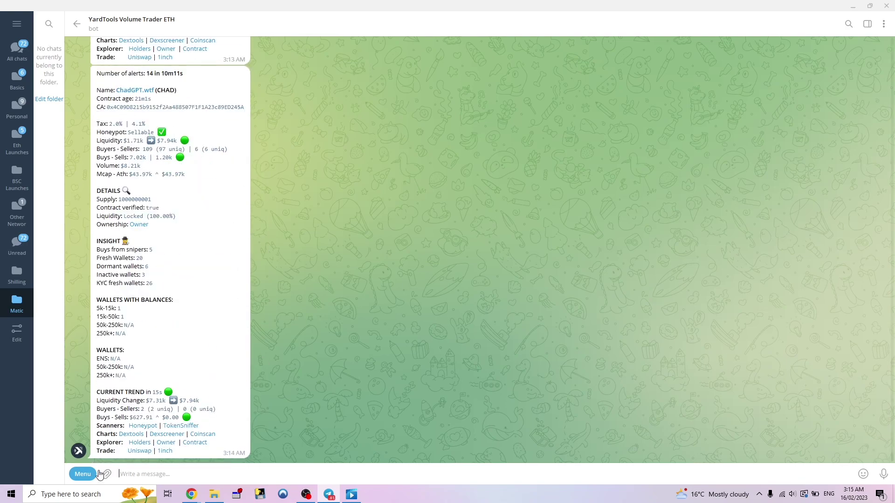
Step: Send the /menu command, collapse the bot's keyboard, and bring it back by sending /menu from the command list
{"action": "type", "text": "/menu"}
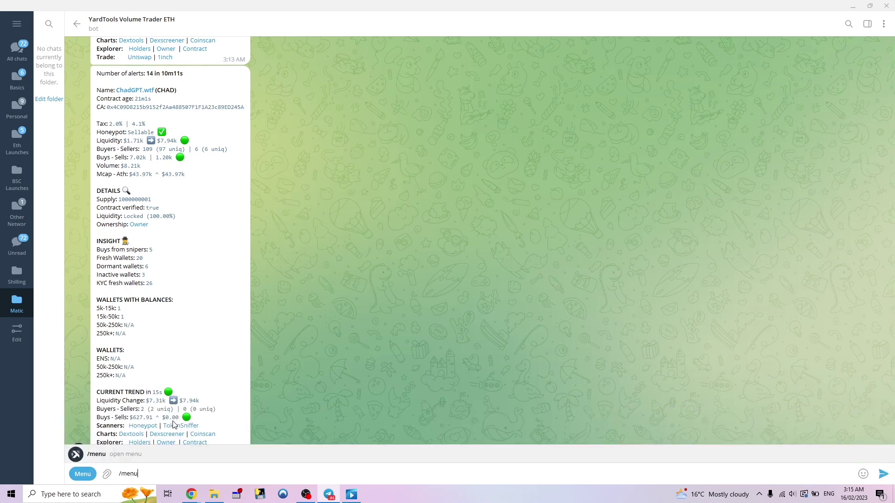
{"action": "key", "text": "Return"}
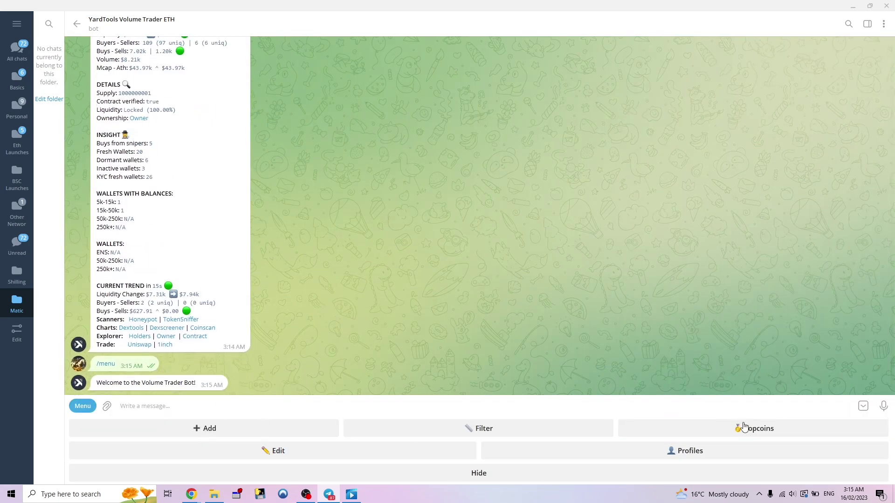
{"action": "left_click", "coordinate": [862, 406]}
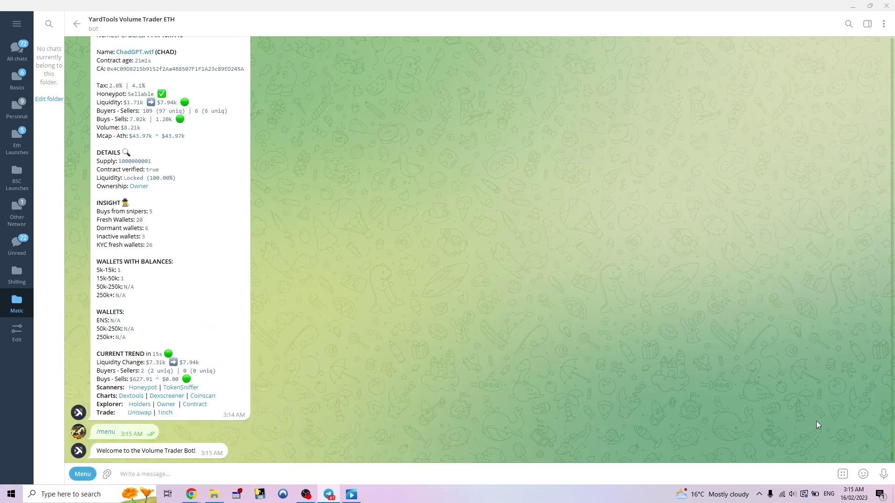
{"action": "left_click", "coordinate": [78, 473]}
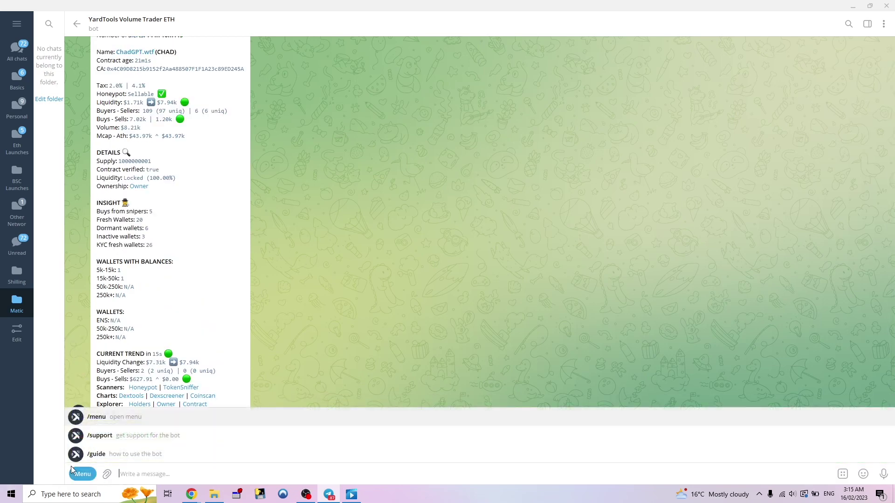
{"action": "left_click", "coordinate": [203, 416]}
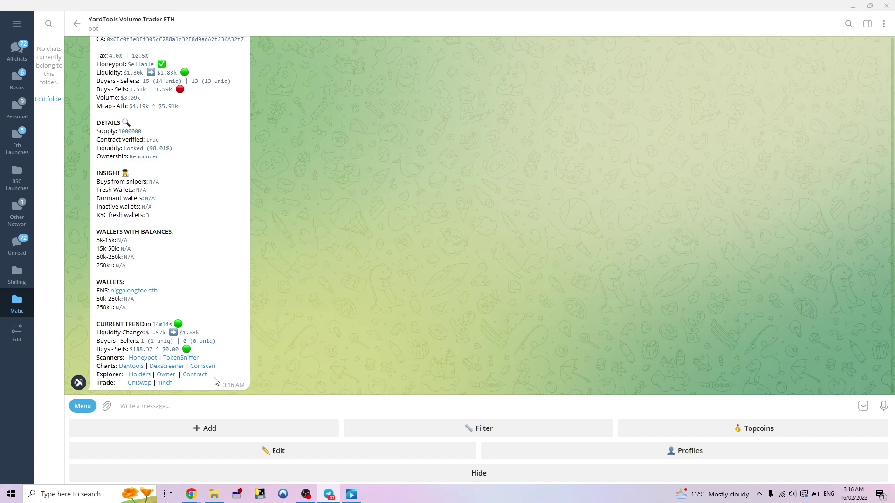
Step: Request the bot's Add options and copy the ChadGPT.wtf (CHAD) contract address from its alert in the chat
{"action": "left_click", "coordinate": [252, 427]}
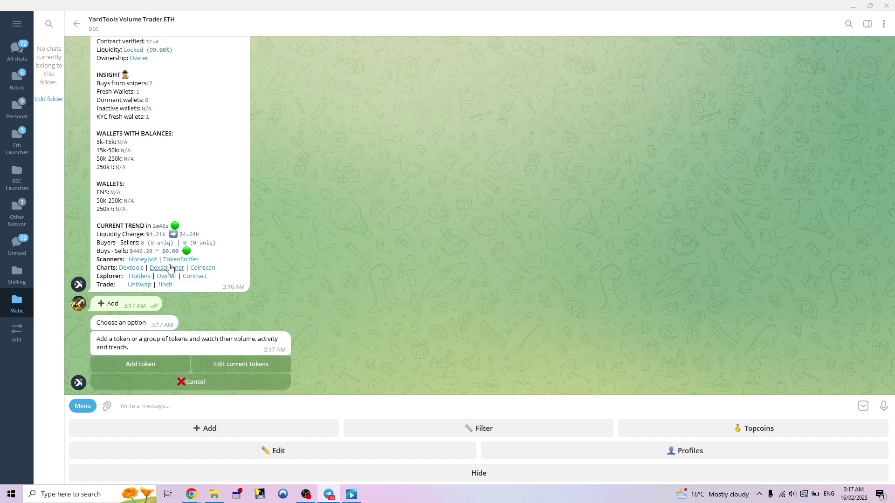
{"action": "scroll", "coordinate": [169, 269], "scroll_direction": "up", "scroll_amount": 4}
{"action": "scroll", "coordinate": [170, 269], "scroll_direction": "up", "scroll_amount": 12}
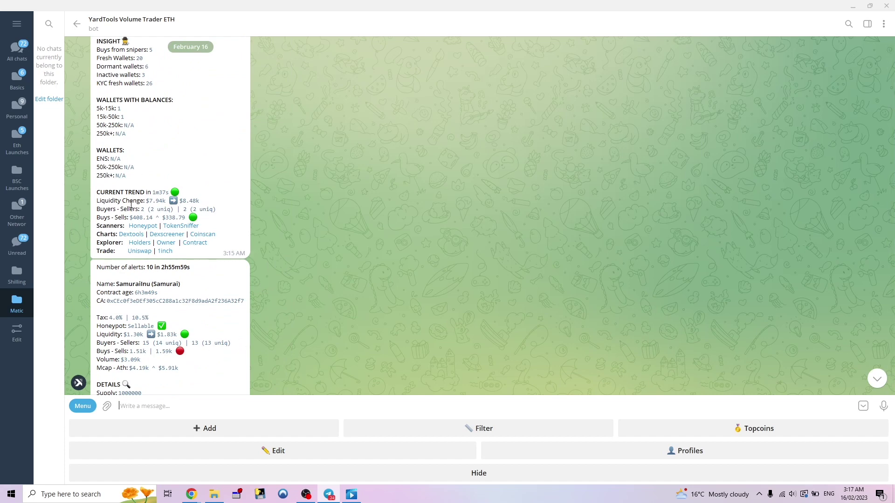
{"action": "scroll", "coordinate": [131, 291], "scroll_direction": "down", "scroll_amount": 3}
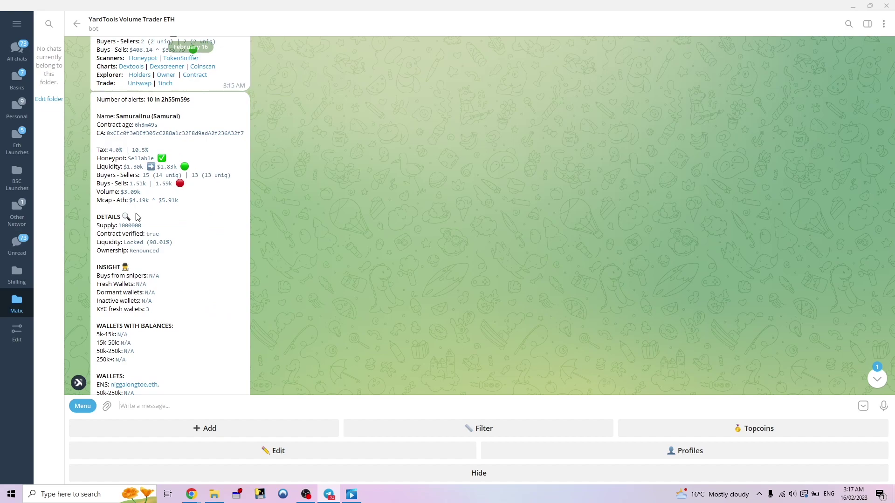
{"action": "scroll", "coordinate": [152, 239], "scroll_direction": "down", "scroll_amount": 3}
{"action": "scroll", "coordinate": [156, 234], "scroll_direction": "down", "scroll_amount": 3}
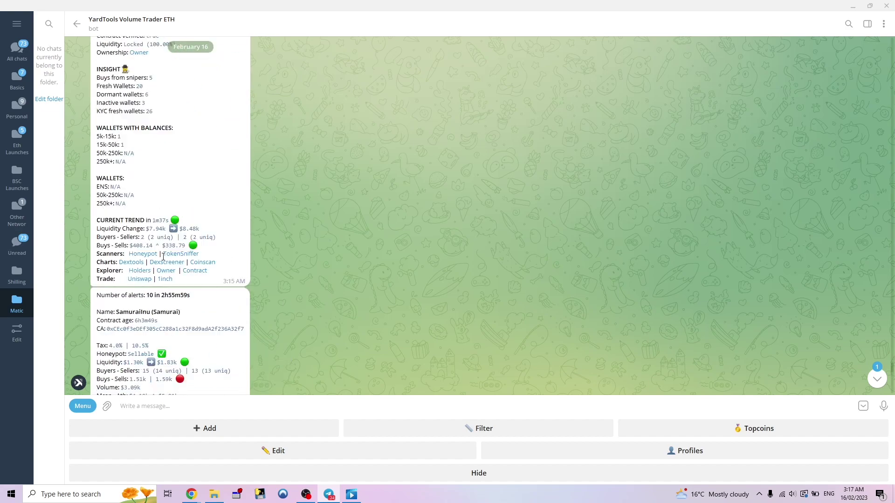
{"action": "scroll", "coordinate": [162, 266], "scroll_direction": "down", "scroll_amount": 10}
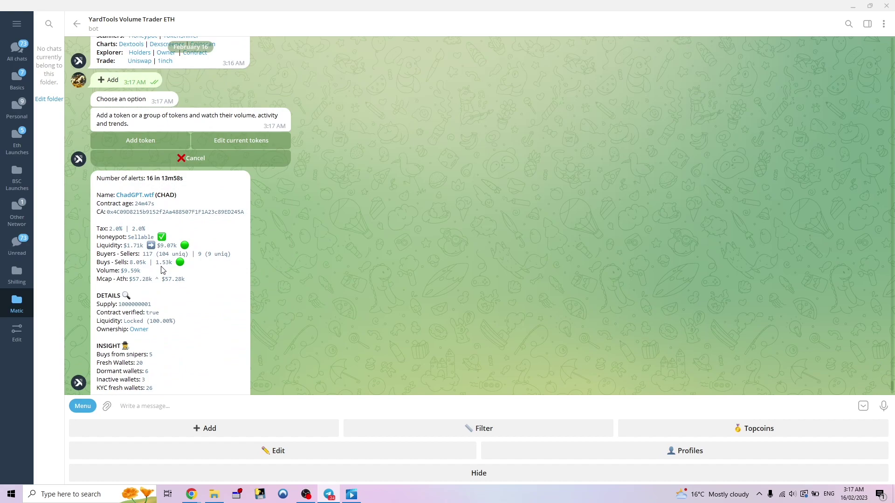
{"action": "scroll", "coordinate": [160, 272], "scroll_direction": "up", "scroll_amount": 6}
{"action": "scroll", "coordinate": [158, 285], "scroll_direction": "down", "scroll_amount": 4}
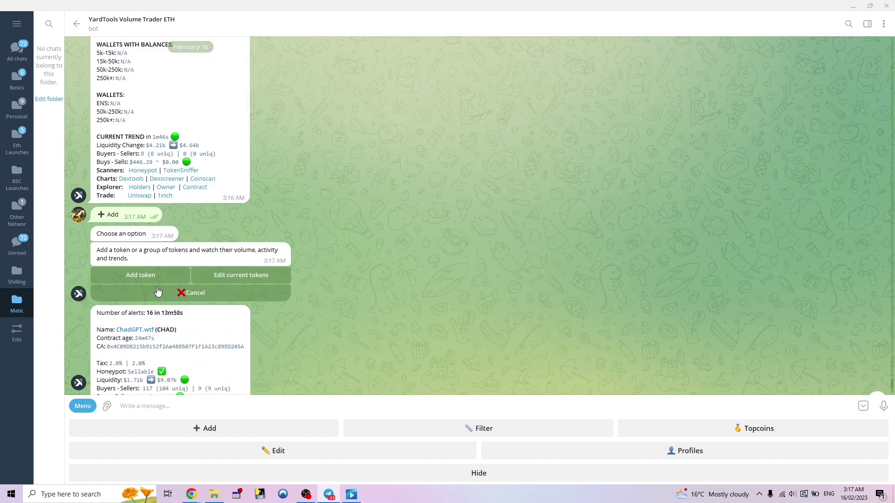
{"action": "scroll", "coordinate": [158, 291], "scroll_direction": "up", "scroll_amount": 10}
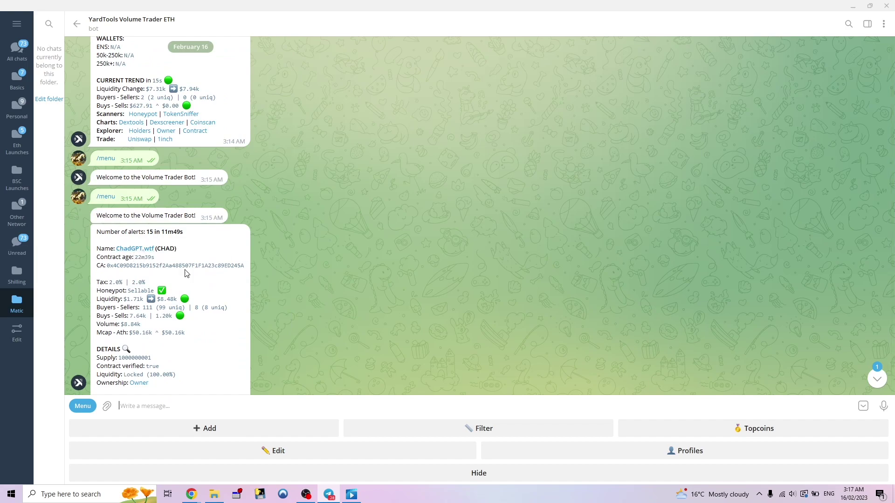
{"action": "left_click", "coordinate": [198, 267]}
Step: Add a token to the bot's watchlist using the copied ChadGPT.wtf contract address
{"action": "scroll", "coordinate": [196, 270], "scroll_direction": "down", "scroll_amount": 10}
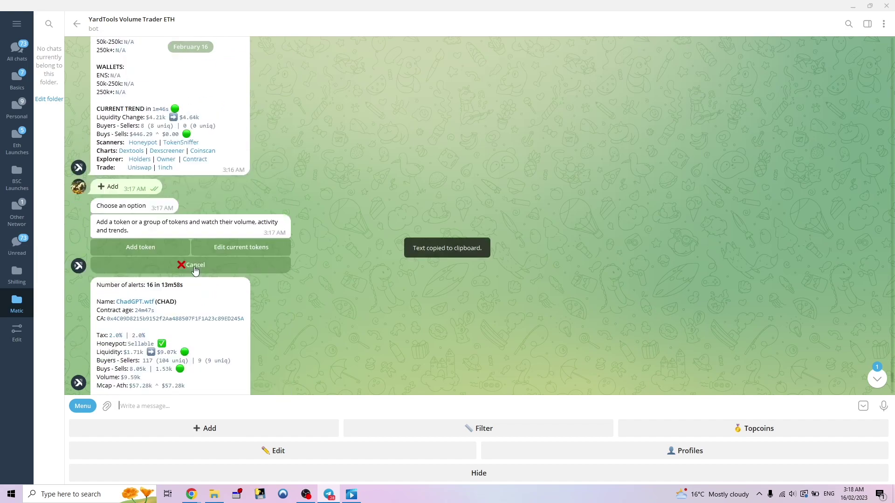
{"action": "scroll", "coordinate": [196, 269], "scroll_direction": "down", "scroll_amount": 10}
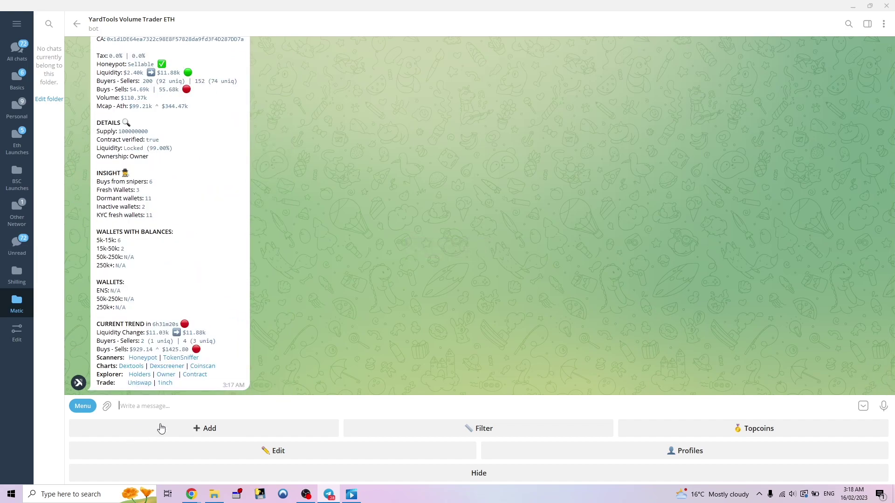
{"action": "left_click", "coordinate": [161, 428]}
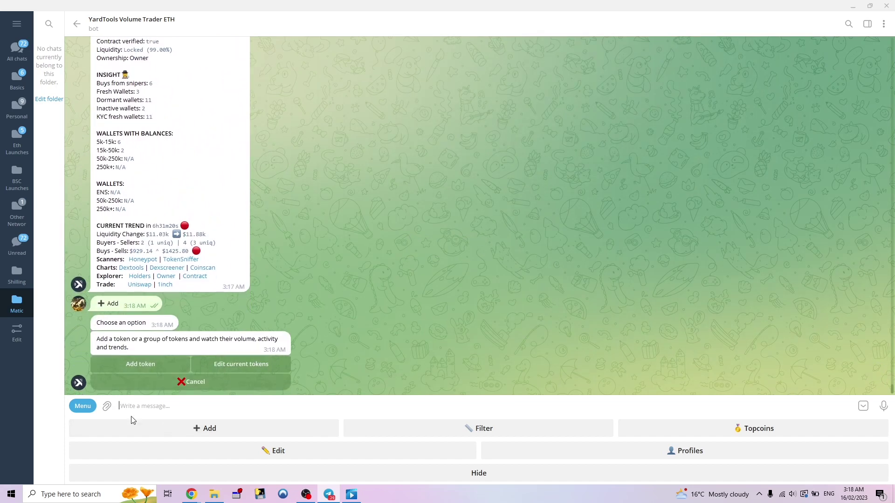
{"action": "left_click", "coordinate": [140, 364]}
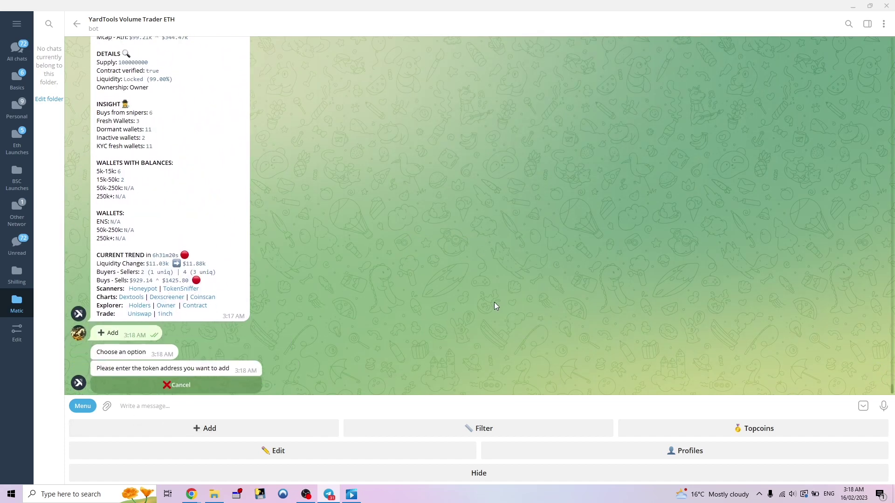
{"action": "key", "text": "ctrl+v"}
{"action": "key", "text": "Return"}
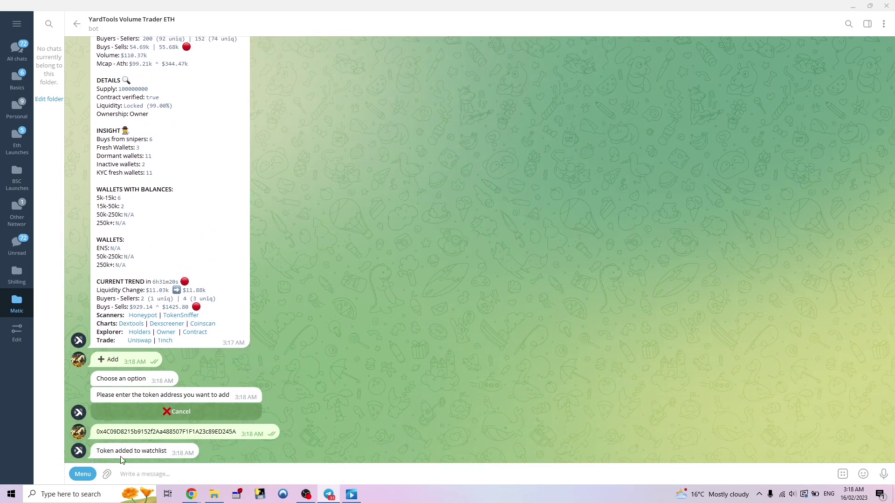
Step: Reopen the bot's menu and remove the ChadGPT.wtf token from the watchlist through the current tokens
{"action": "left_click", "coordinate": [82, 474]}
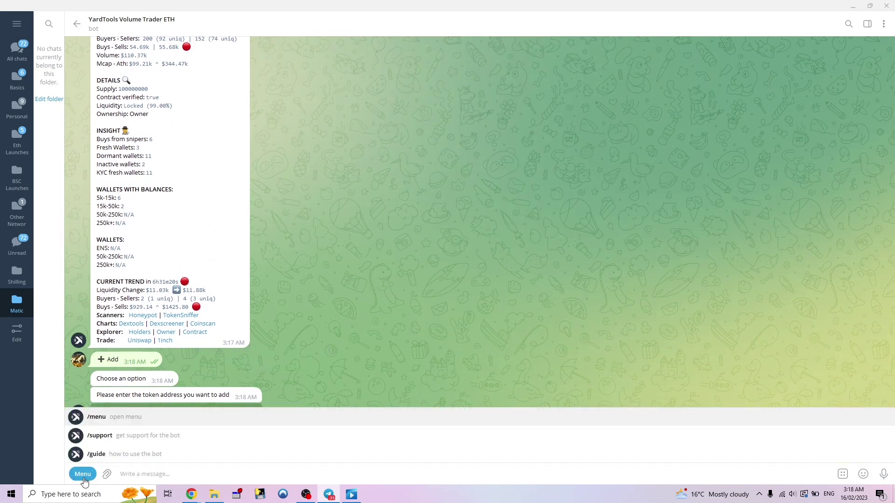
{"action": "left_click", "coordinate": [112, 416]}
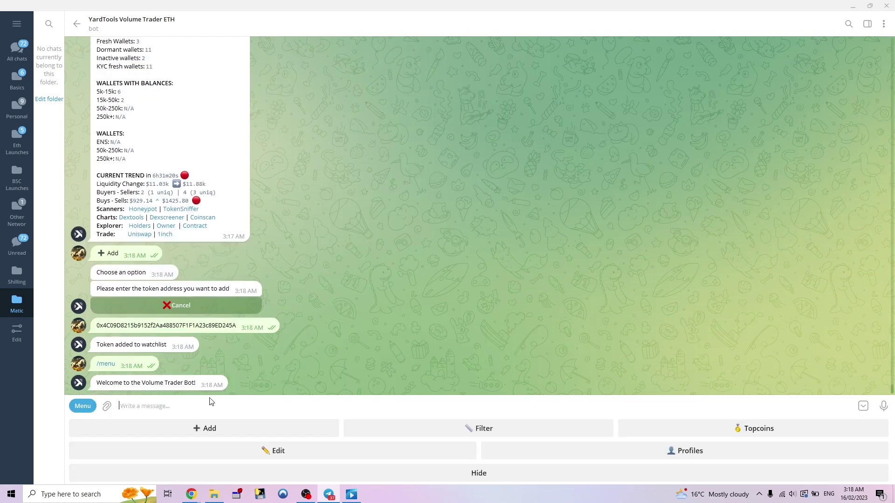
{"action": "left_click", "coordinate": [208, 430]}
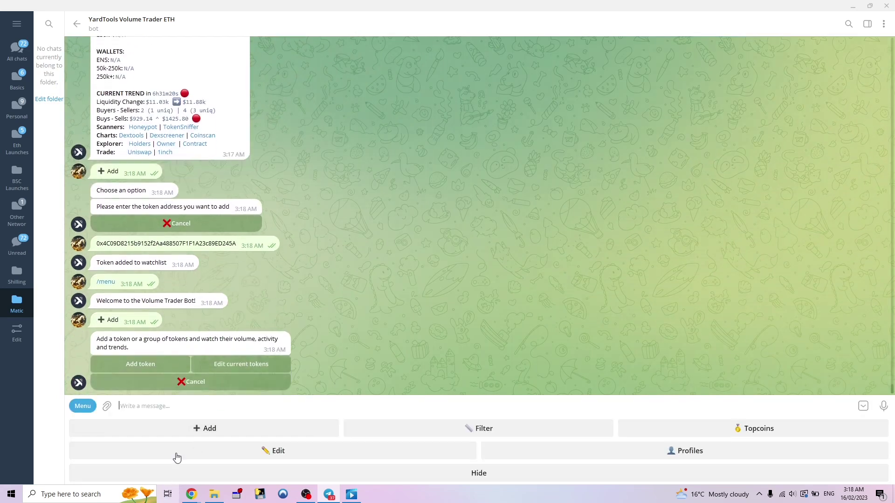
{"action": "left_click", "coordinate": [240, 365]}
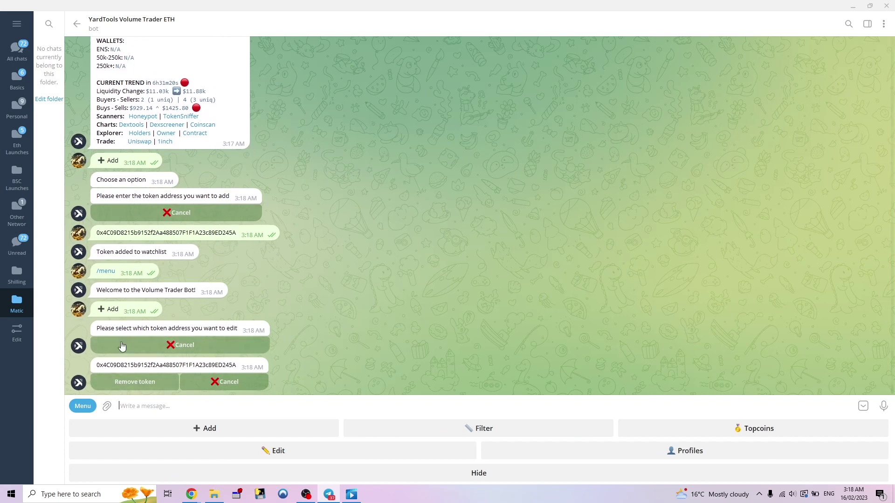
{"action": "left_click", "coordinate": [134, 381]}
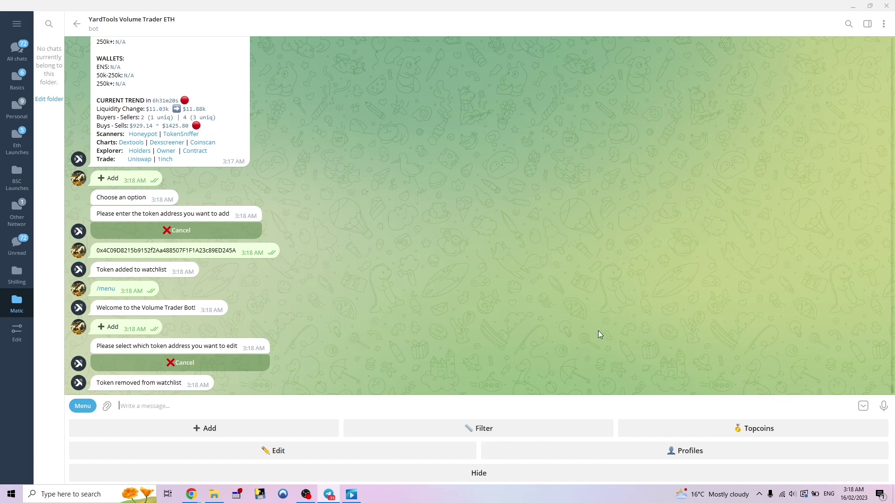
Step: Request the bot's Topcoins list for the 24H time frame and go to the start of the results
{"action": "left_click", "coordinate": [744, 427]}
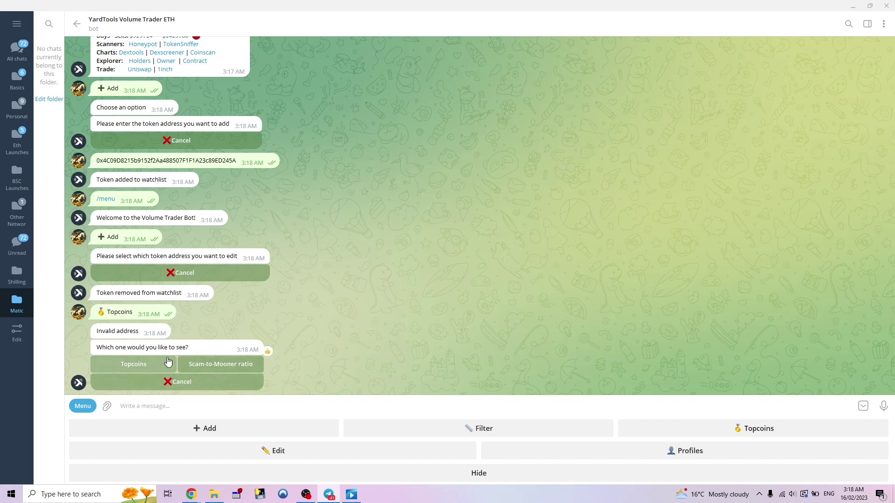
{"action": "left_click", "coordinate": [133, 364]}
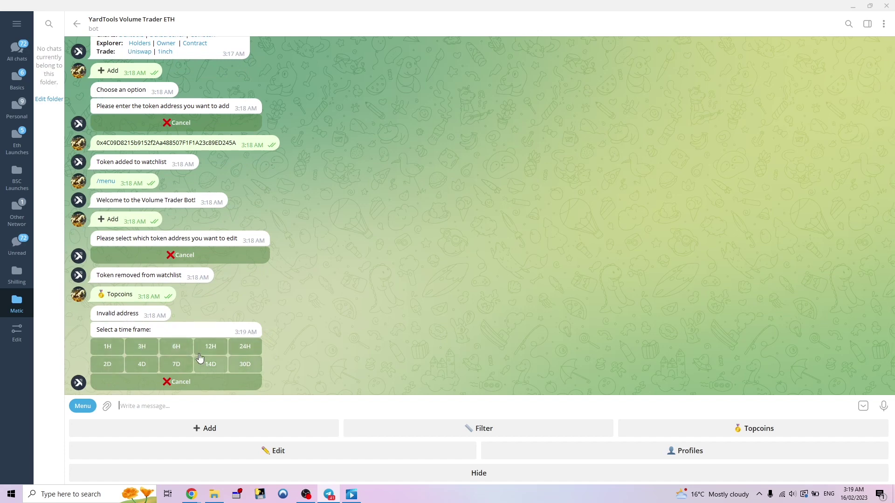
{"action": "left_click", "coordinate": [243, 348]}
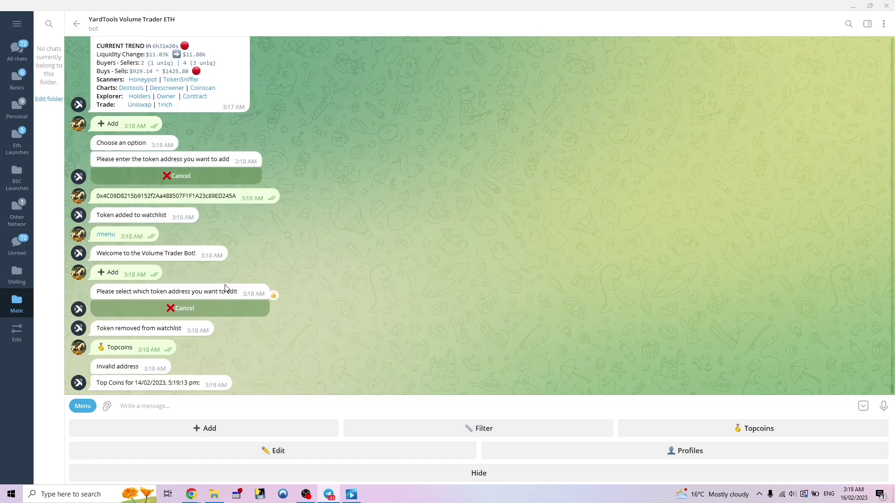
{"action": "scroll", "coordinate": [225, 287], "scroll_direction": "up", "scroll_amount": 5}
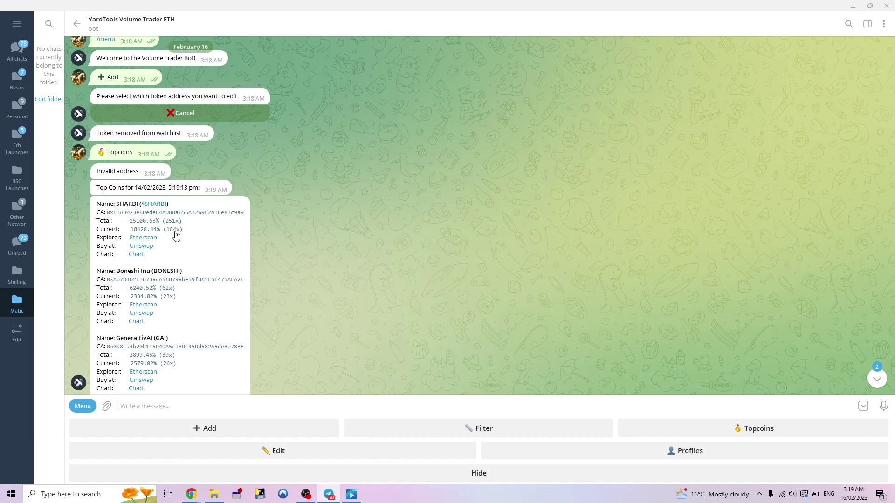
Step: Check where SHARBI's Etherscan and Chart links lead without opening either one
{"action": "left_click", "coordinate": [141, 240]}
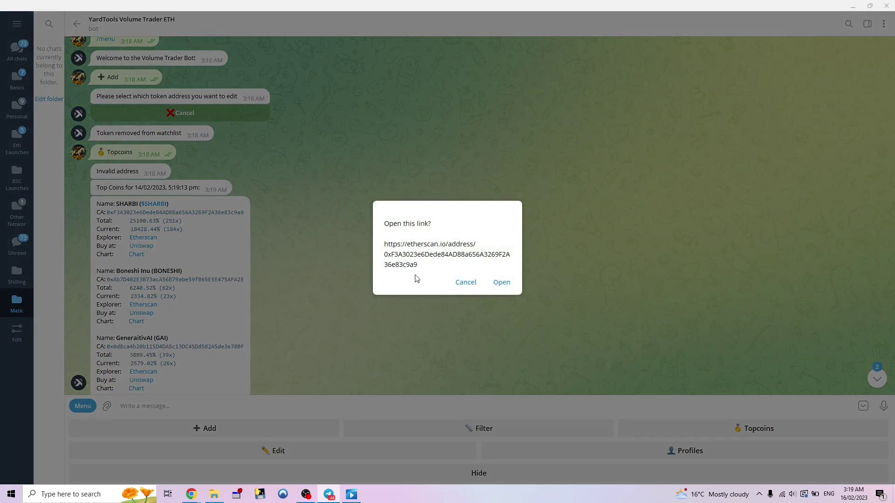
{"action": "left_click", "coordinate": [463, 281]}
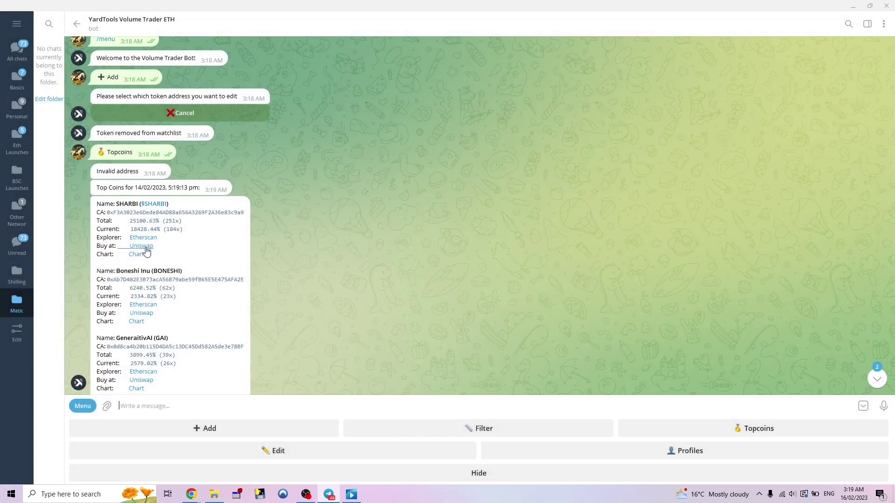
{"action": "left_click", "coordinate": [136, 256]}
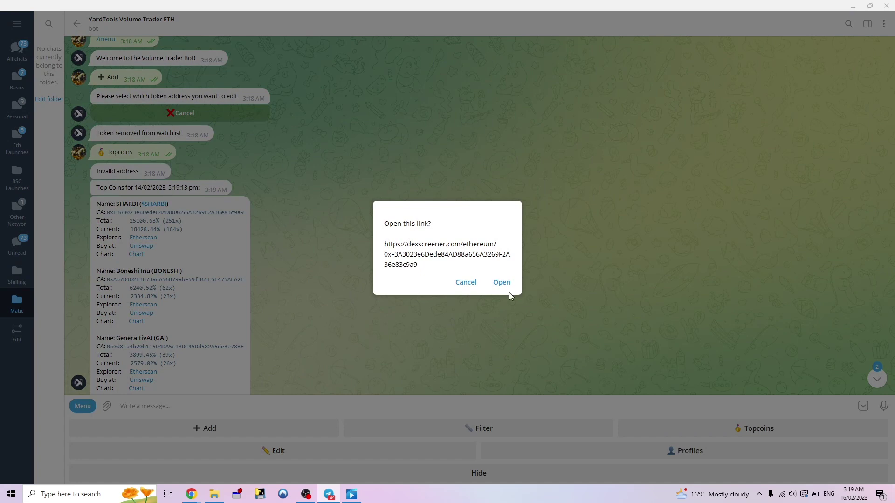
{"action": "left_click", "coordinate": [468, 282]}
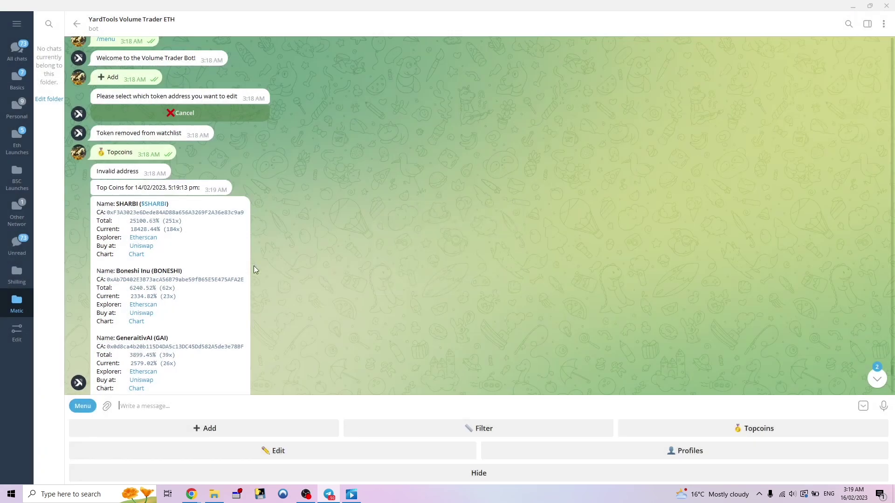
Step: Review the entries in the top coins list, comparing each coin's total and current gains
{"action": "scroll", "coordinate": [201, 237], "scroll_direction": "down", "scroll_amount": 3}
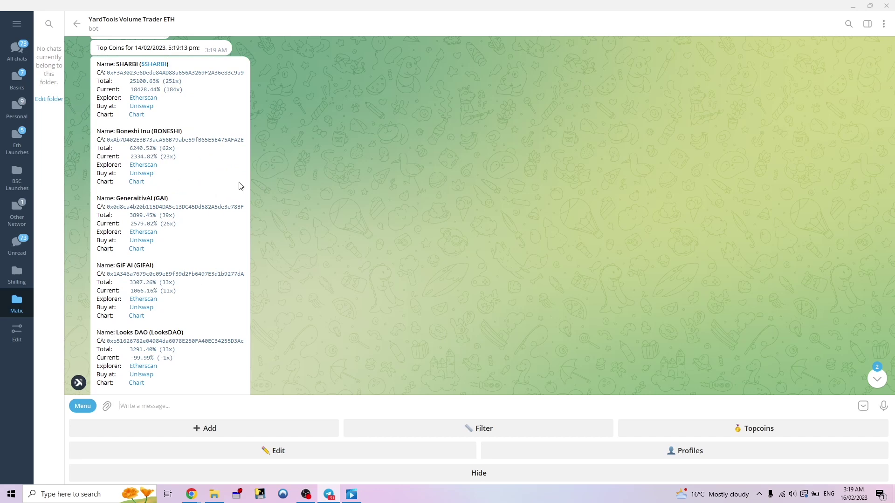
{"action": "scroll", "coordinate": [200, 208], "scroll_direction": "down", "scroll_amount": 5}
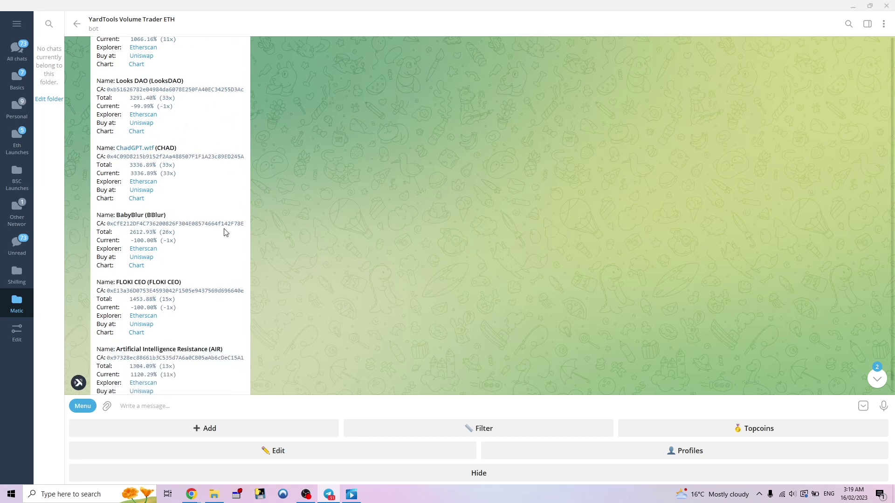
{"action": "scroll", "coordinate": [225, 232], "scroll_direction": "up", "scroll_amount": 4}
{"action": "scroll", "coordinate": [225, 231], "scroll_direction": "up", "scroll_amount": 3}
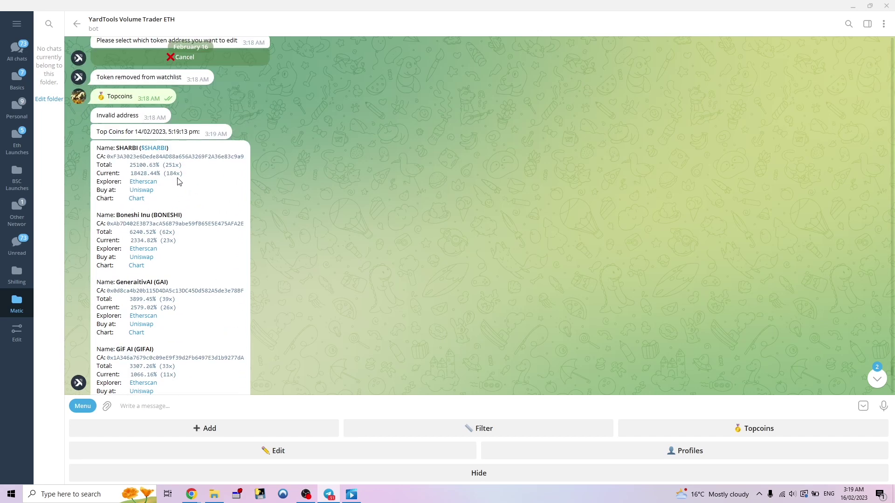
{"action": "scroll", "coordinate": [173, 179], "scroll_direction": "up", "scroll_amount": 1}
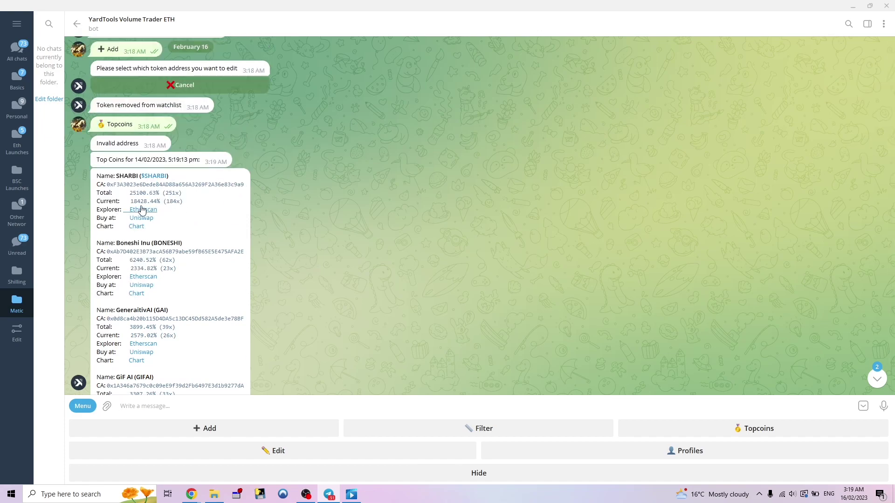
{"action": "scroll", "coordinate": [179, 198], "scroll_direction": "down", "scroll_amount": 15}
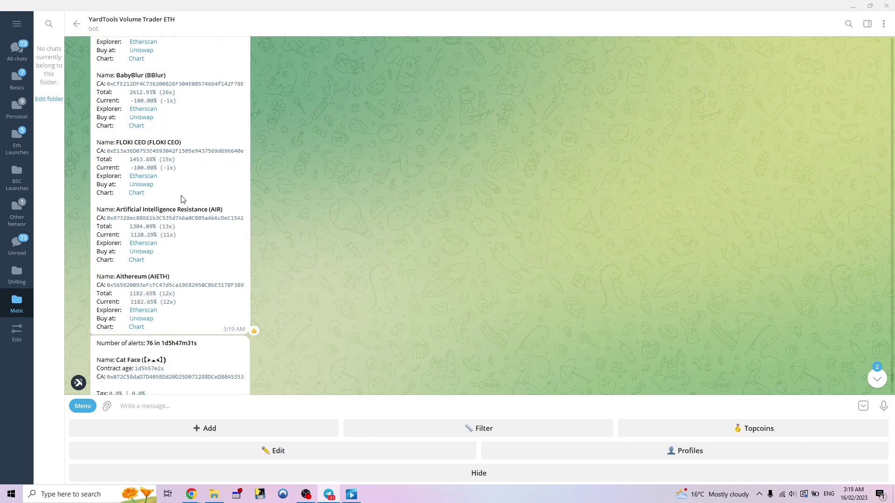
{"action": "scroll", "coordinate": [173, 212], "scroll_direction": "down", "scroll_amount": 8}
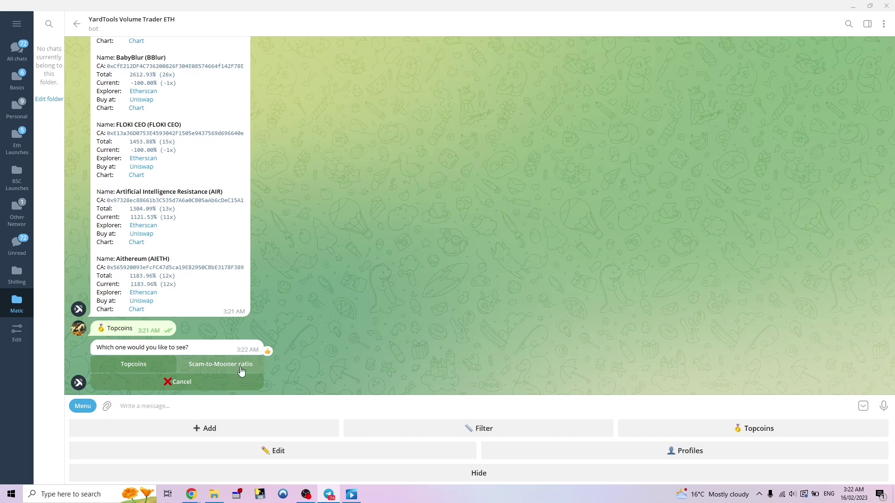
Step: Request the Scam-to-Mooner ratio for 24H and review it alongside the top coins list
{"action": "left_click", "coordinate": [246, 372]}
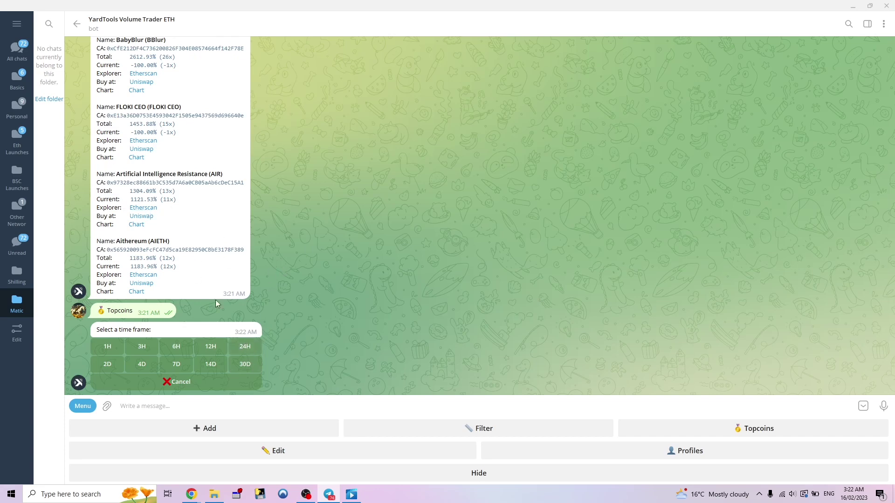
{"action": "left_click", "coordinate": [242, 353]}
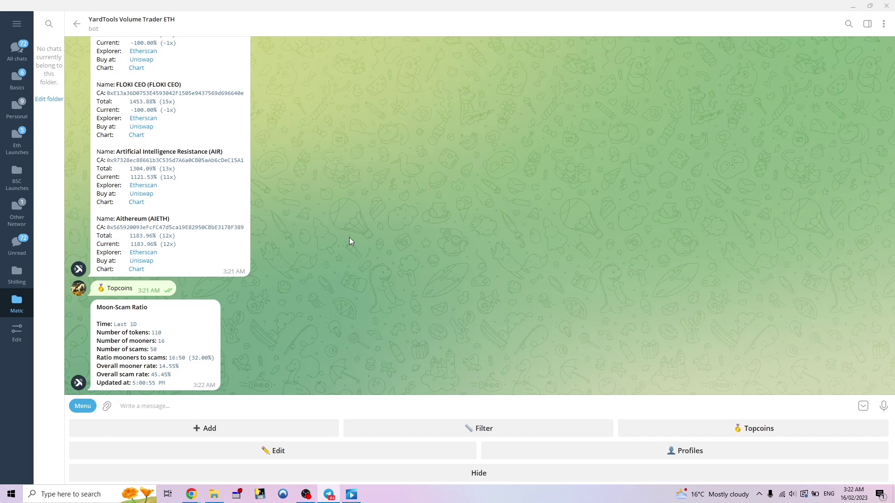
{"action": "scroll", "coordinate": [352, 242], "scroll_direction": "up", "scroll_amount": 15}
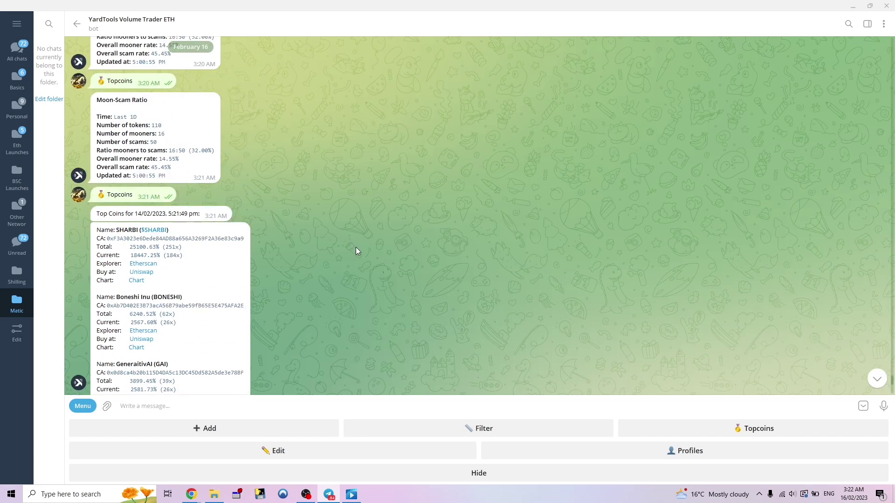
{"action": "scroll", "coordinate": [209, 261], "scroll_direction": "down", "scroll_amount": 3}
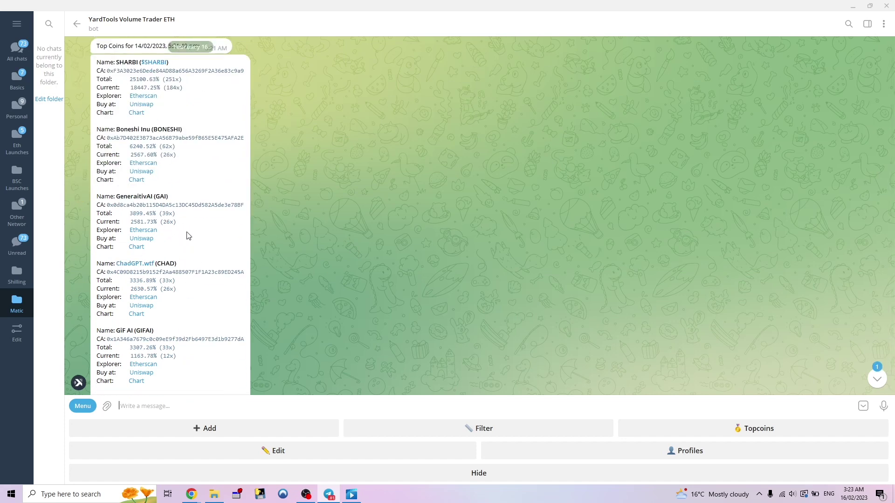
{"action": "scroll", "coordinate": [196, 237], "scroll_direction": "down", "scroll_amount": 20}
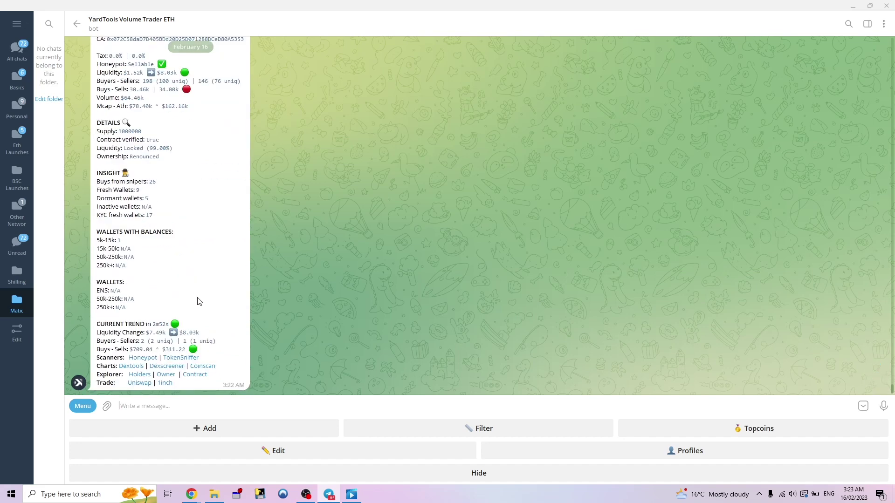
{"action": "scroll", "coordinate": [197, 301], "scroll_direction": "up", "scroll_amount": 4}
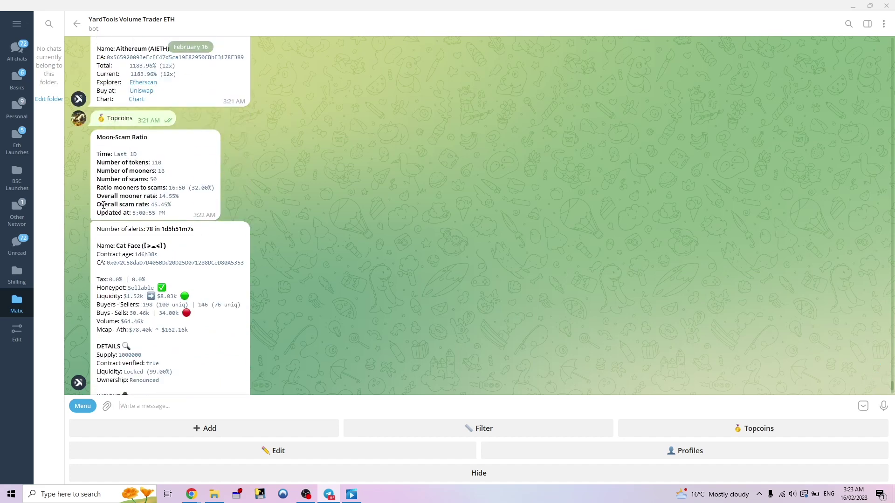
{"action": "scroll", "coordinate": [185, 248], "scroll_direction": "down", "scroll_amount": 1}
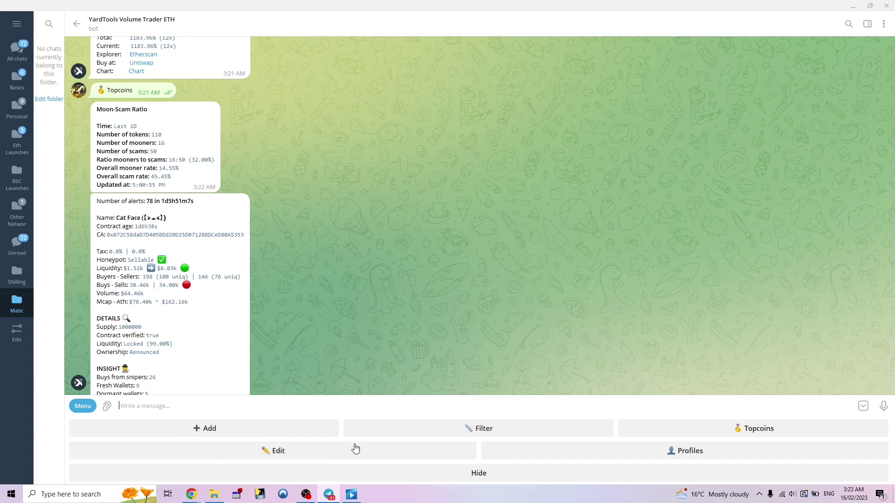
Step: Request the bot's Edit options and examine the Cat Face alert, highlighting its Insight and Wallets With Balances sections
{"action": "left_click", "coordinate": [380, 456]}
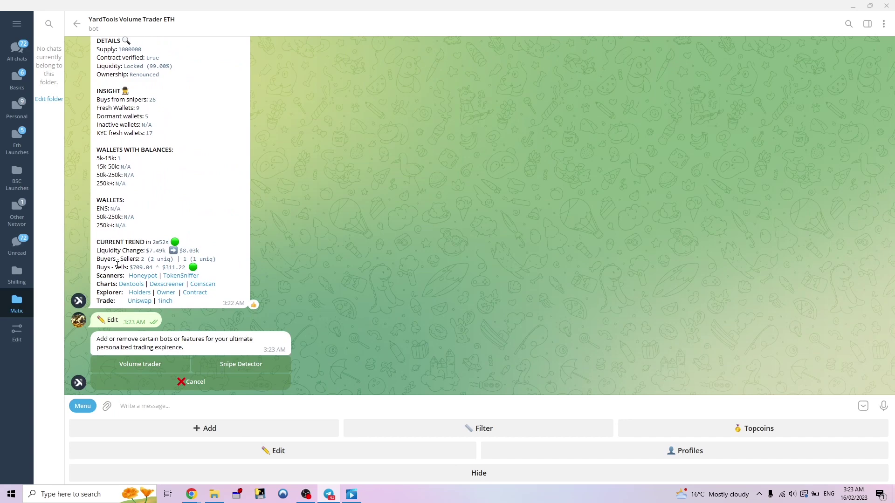
{"action": "scroll", "coordinate": [115, 264], "scroll_direction": "up", "scroll_amount": 3}
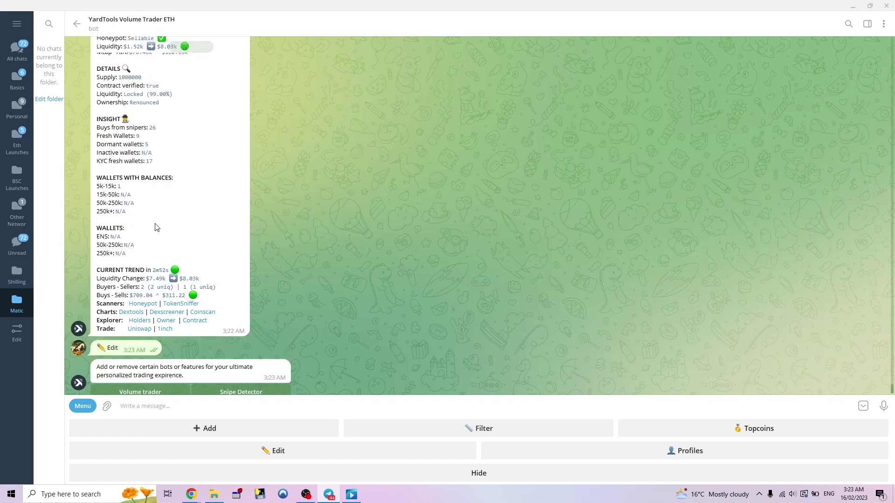
{"action": "scroll", "coordinate": [139, 128], "scroll_direction": "up", "scroll_amount": 2}
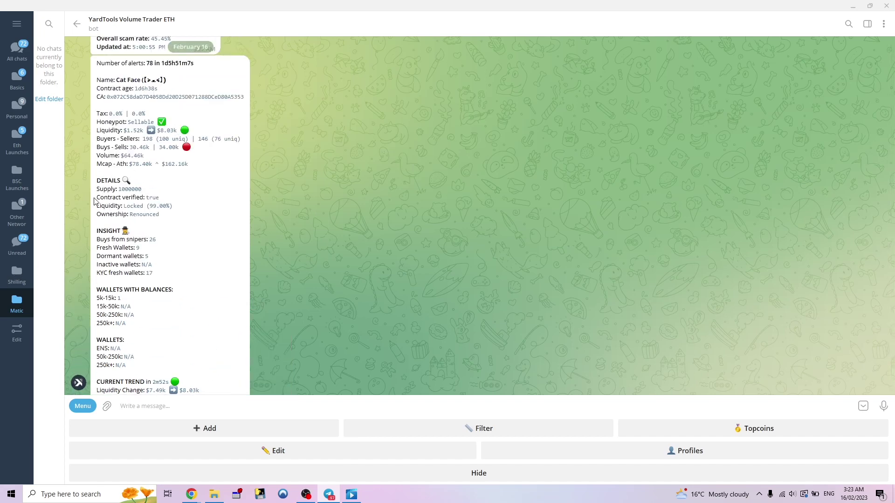
{"action": "left_click_drag", "start_coordinate": [97, 232], "coordinate": [160, 278]}
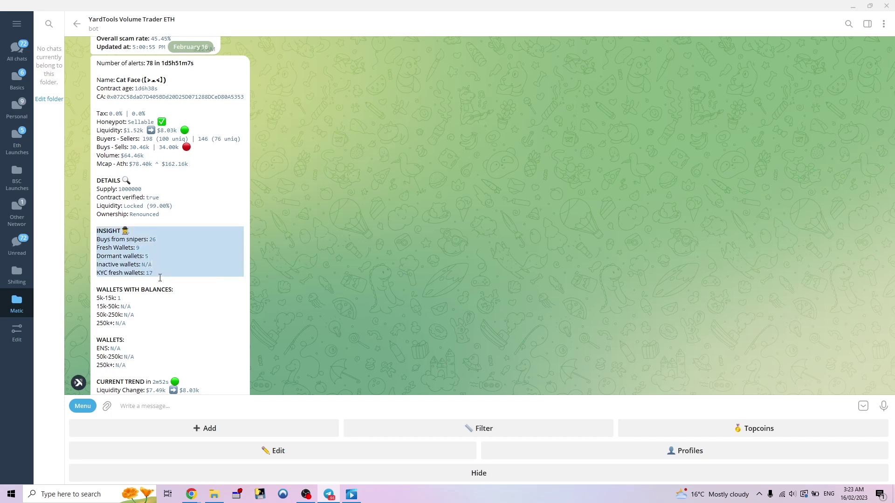
{"action": "left_click", "coordinate": [215, 296]}
{"action": "scroll", "coordinate": [183, 279], "scroll_direction": "down", "scroll_amount": 2}
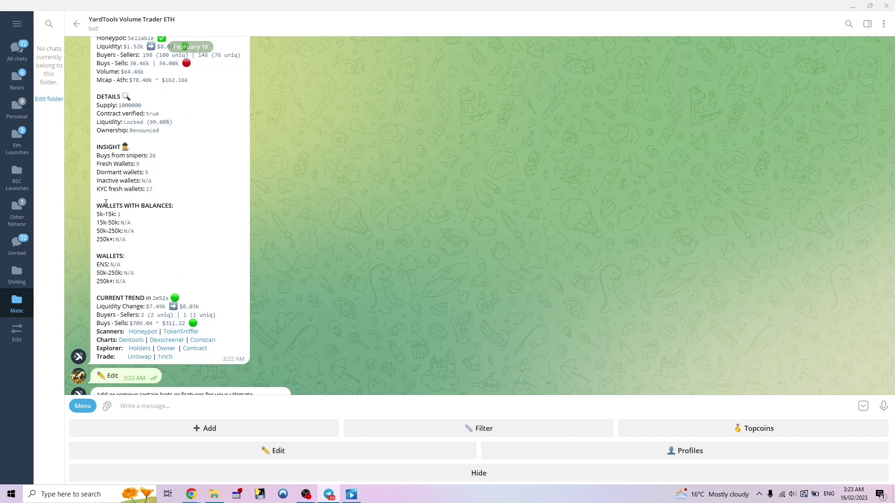
{"action": "left_click_drag", "start_coordinate": [97, 204], "coordinate": [174, 252]}
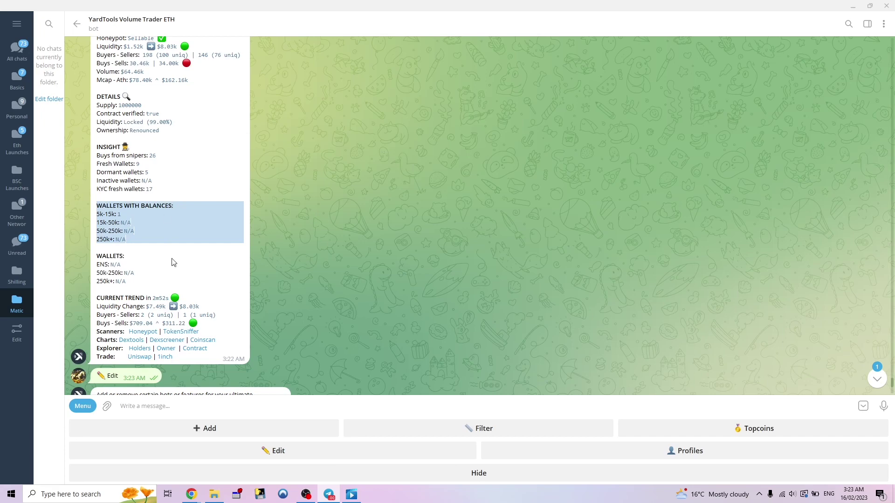
{"action": "scroll", "coordinate": [168, 243], "scroll_direction": "up", "scroll_amount": 3}
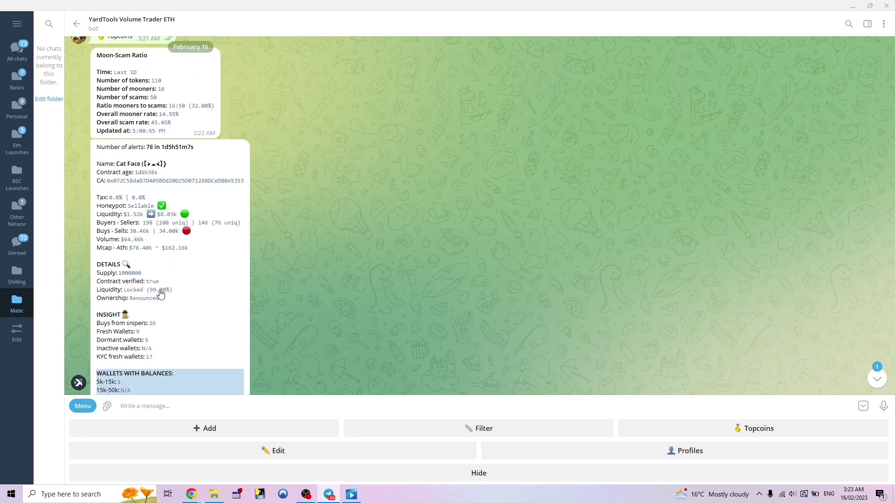
{"action": "scroll", "coordinate": [163, 293], "scroll_direction": "down", "scroll_amount": 1}
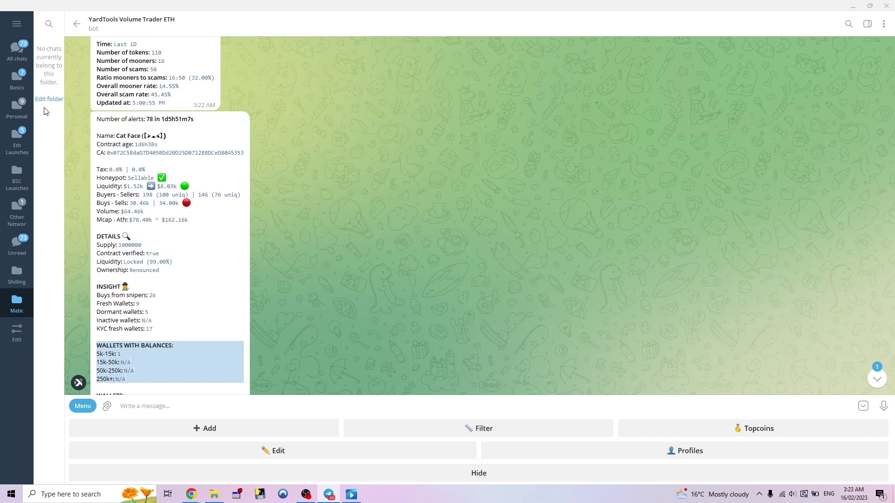
{"action": "scroll", "coordinate": [201, 332], "scroll_direction": "down", "scroll_amount": 15}
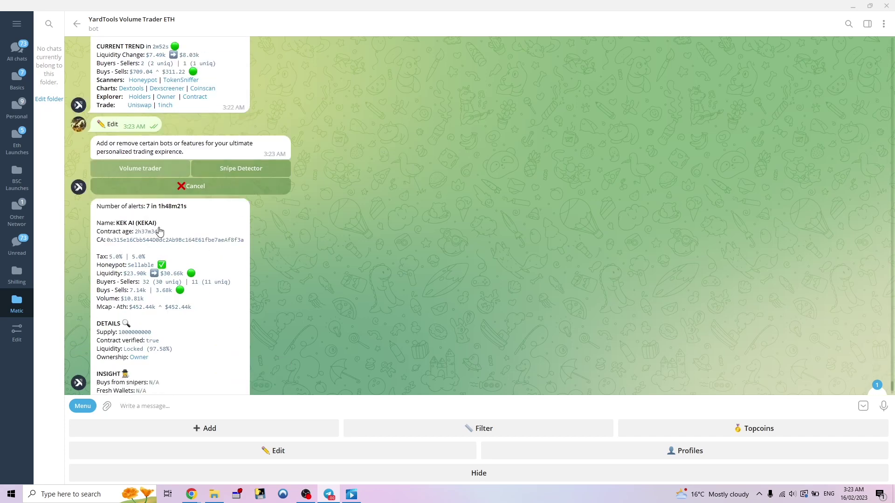
Step: Choose the Volume trader in the bot's Edit options and disable its Wallet details module, checking the KEK AI alert's sections
{"action": "left_click", "coordinate": [298, 458]}
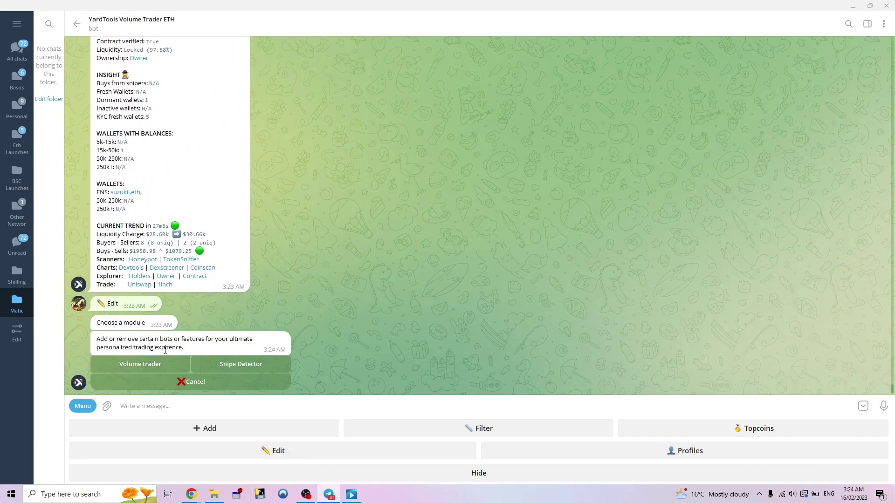
{"action": "left_click", "coordinate": [169, 369]}
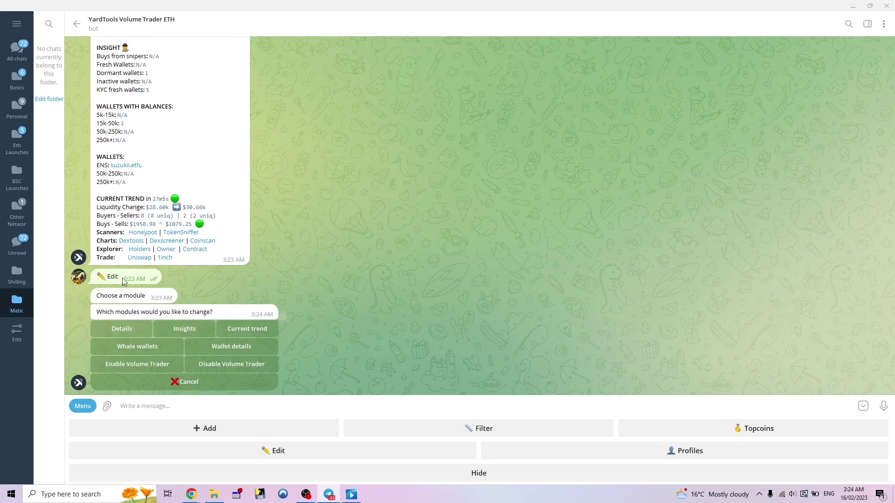
{"action": "scroll", "coordinate": [123, 282], "scroll_direction": "up", "scroll_amount": 3}
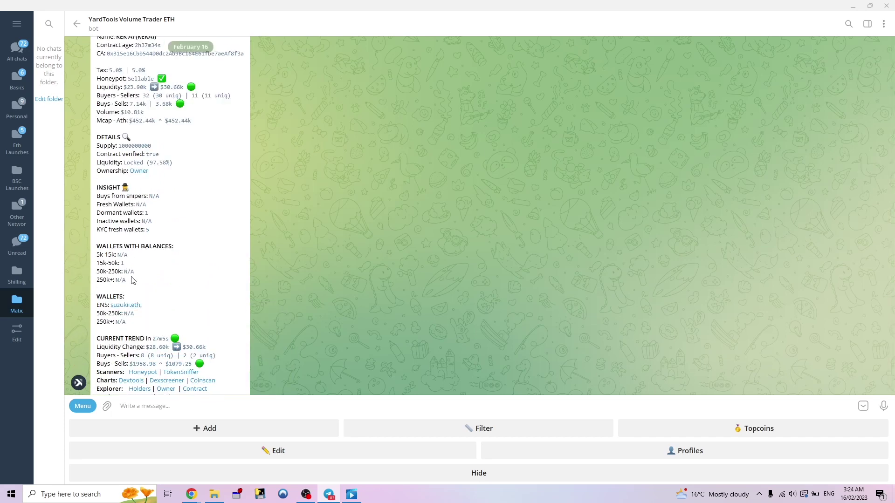
{"action": "scroll", "coordinate": [138, 259], "scroll_direction": "down", "scroll_amount": 3}
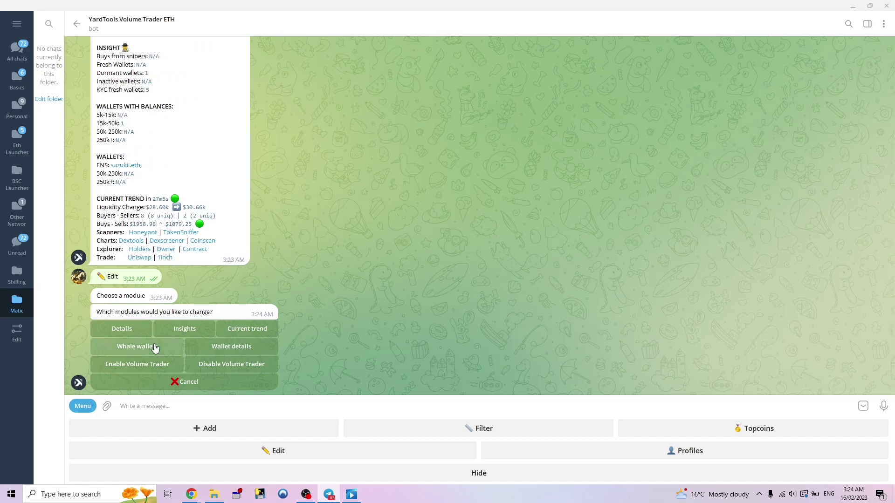
{"action": "left_click", "coordinate": [228, 355]}
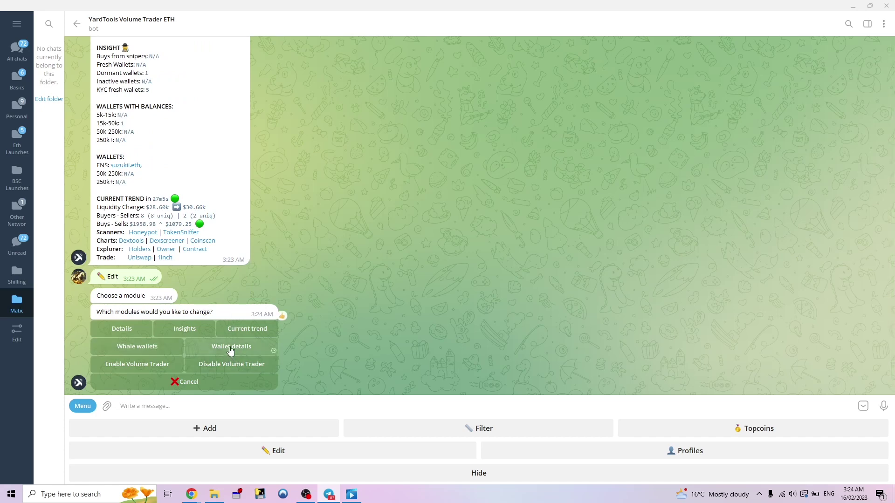
{"action": "left_click", "coordinate": [216, 368]}
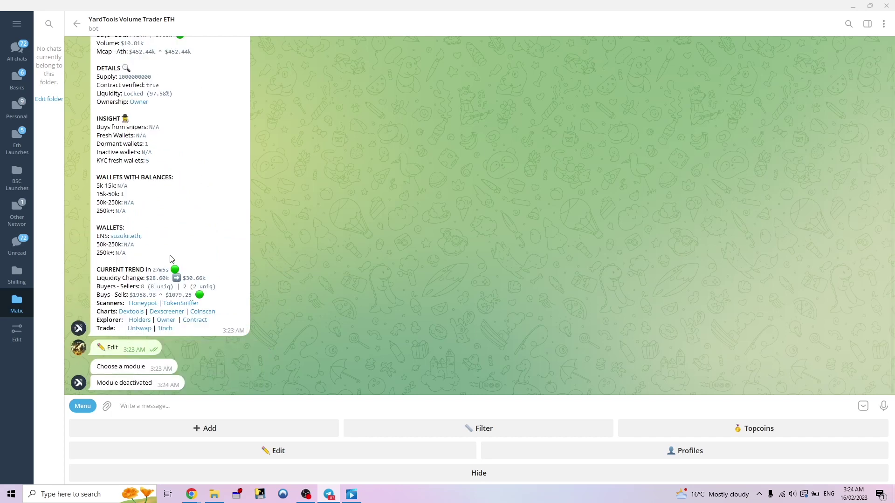
{"action": "scroll", "coordinate": [164, 235], "scroll_direction": "up", "scroll_amount": 4}
{"action": "scroll", "coordinate": [164, 235], "scroll_direction": "down", "scroll_amount": 4}
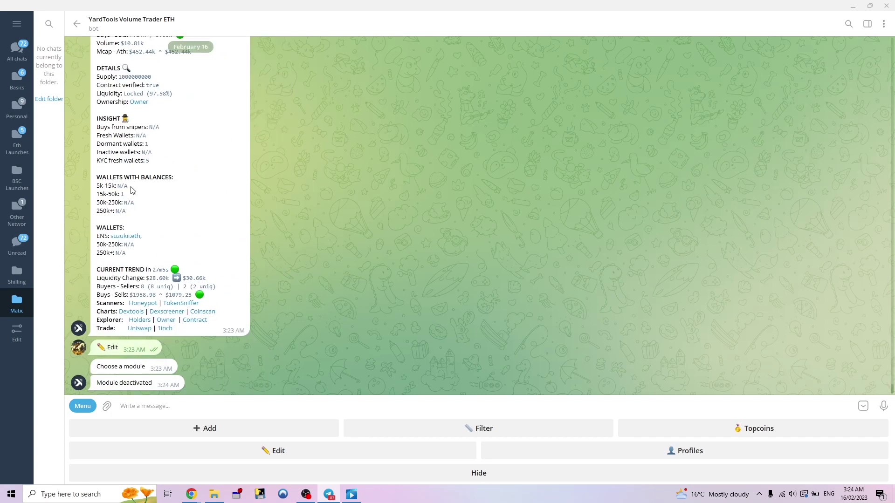
Step: Request the Edit options again, bring up the Volume trader's module choices and compare them with the KEK AI alert's sections
{"action": "left_click", "coordinate": [337, 448]}
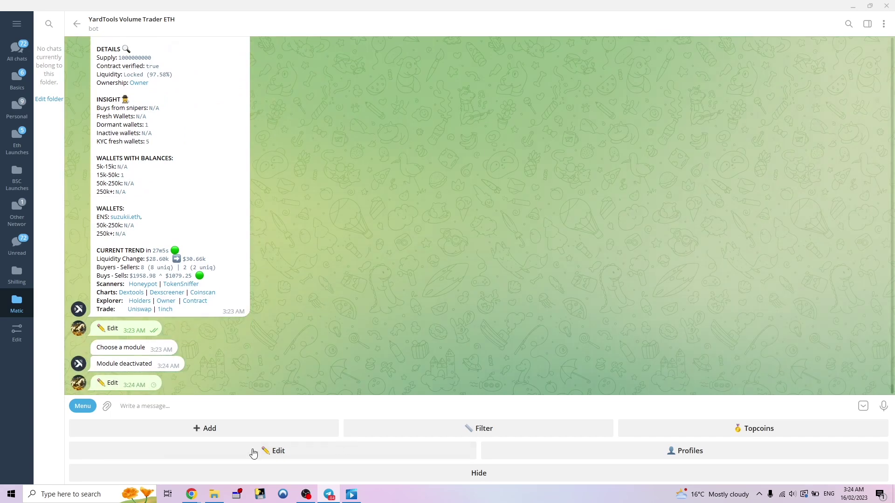
{"action": "left_click", "coordinate": [145, 371]}
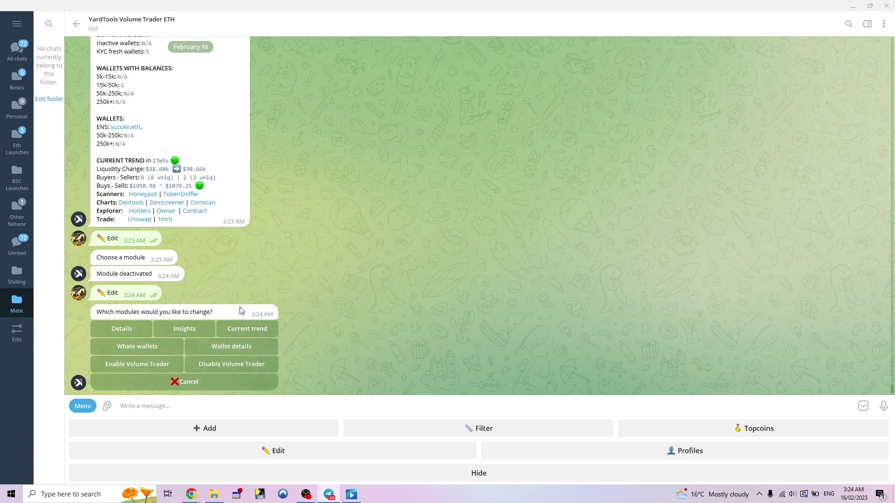
{"action": "scroll", "coordinate": [238, 323], "scroll_direction": "up", "scroll_amount": 5}
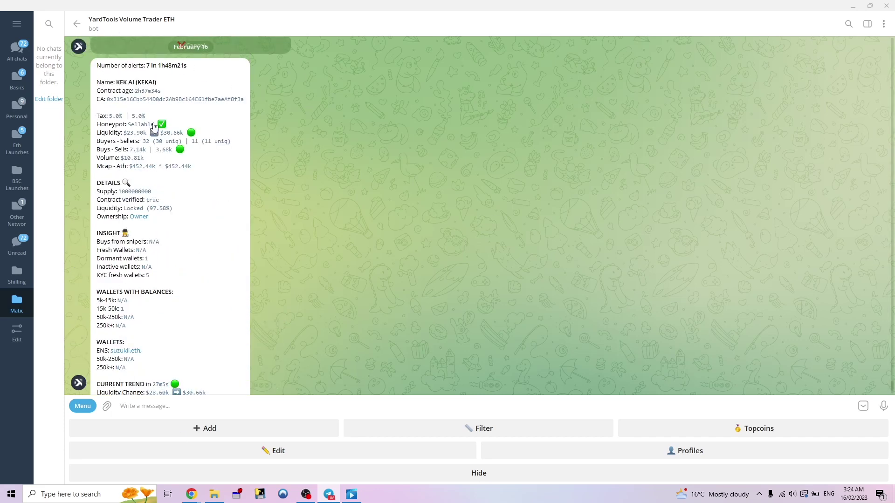
{"action": "scroll", "coordinate": [222, 305], "scroll_direction": "down", "scroll_amount": 5}
Step: Look back through the earlier chat history for a Snipe Detector alert
{"action": "scroll", "coordinate": [273, 338], "scroll_direction": "up", "scroll_amount": 15}
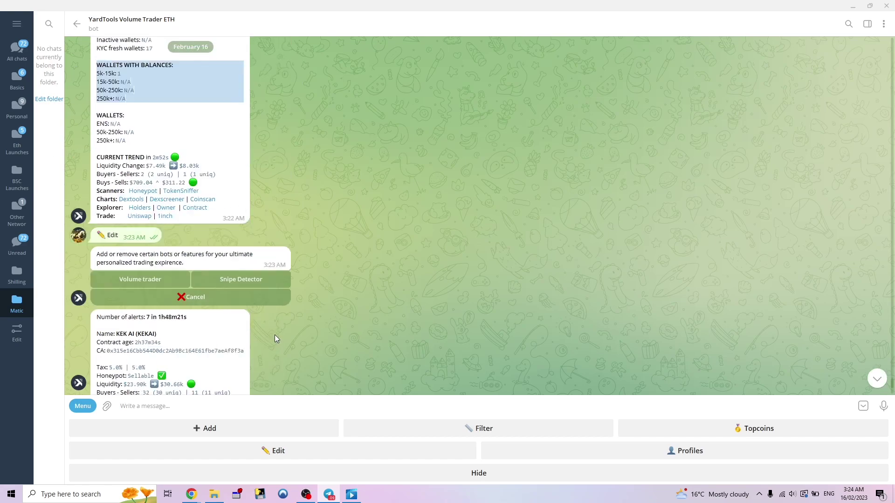
{"action": "scroll", "coordinate": [275, 317], "scroll_direction": "up", "scroll_amount": 15}
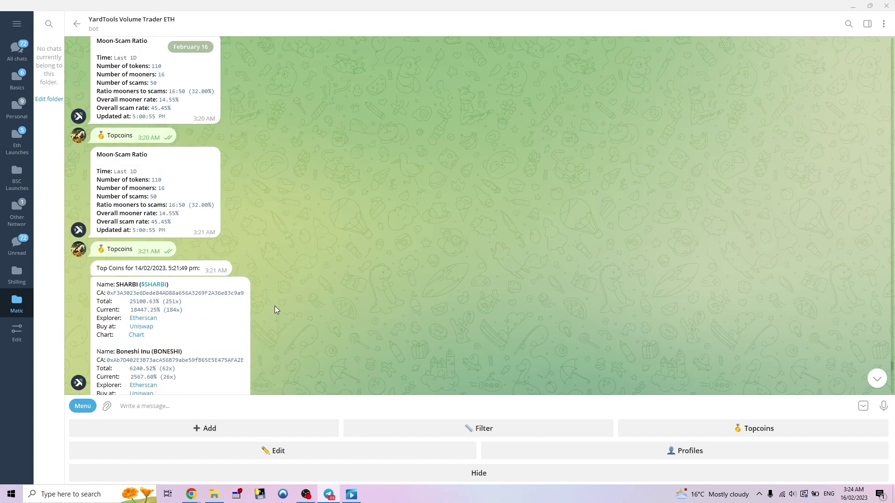
{"action": "scroll", "coordinate": [283, 326], "scroll_direction": "up", "scroll_amount": 20}
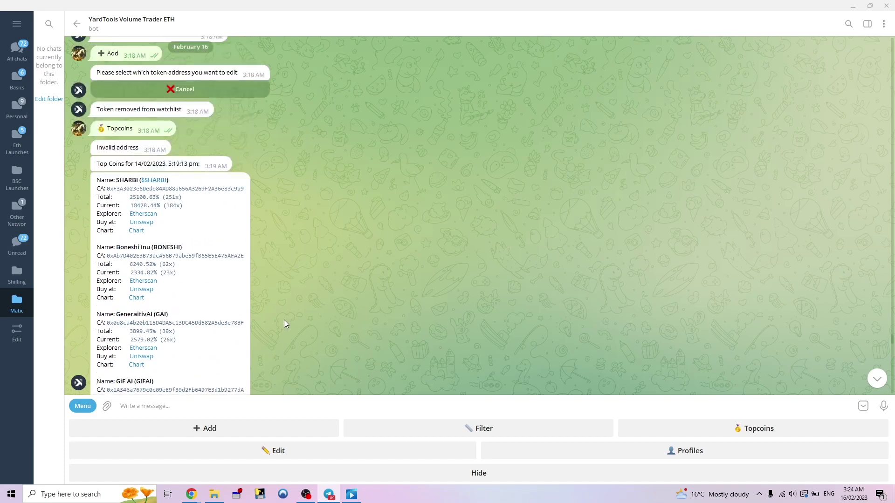
{"action": "double_click", "coordinate": [284, 316]}
{"action": "scroll", "coordinate": [287, 314], "scroll_direction": "up", "scroll_amount": 5}
{"action": "scroll", "coordinate": [286, 314], "scroll_direction": "up", "scroll_amount": 5}
{"action": "double_click", "coordinate": [287, 306]}
{"action": "scroll", "coordinate": [287, 303], "scroll_direction": "up", "scroll_amount": 8}
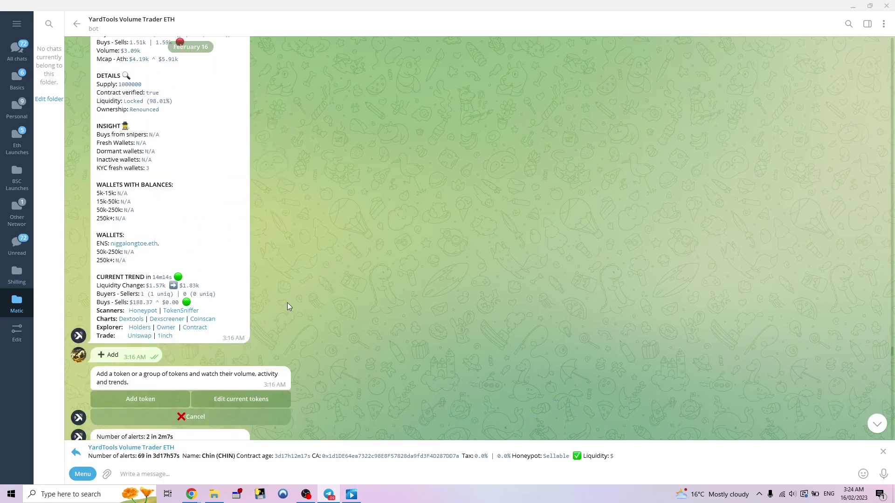
{"action": "double_click", "coordinate": [289, 298]}
{"action": "scroll", "coordinate": [290, 297], "scroll_direction": "up", "scroll_amount": 18}
{"action": "double_click", "coordinate": [290, 296]}
{"action": "scroll", "coordinate": [290, 295], "scroll_direction": "up", "scroll_amount": 12}
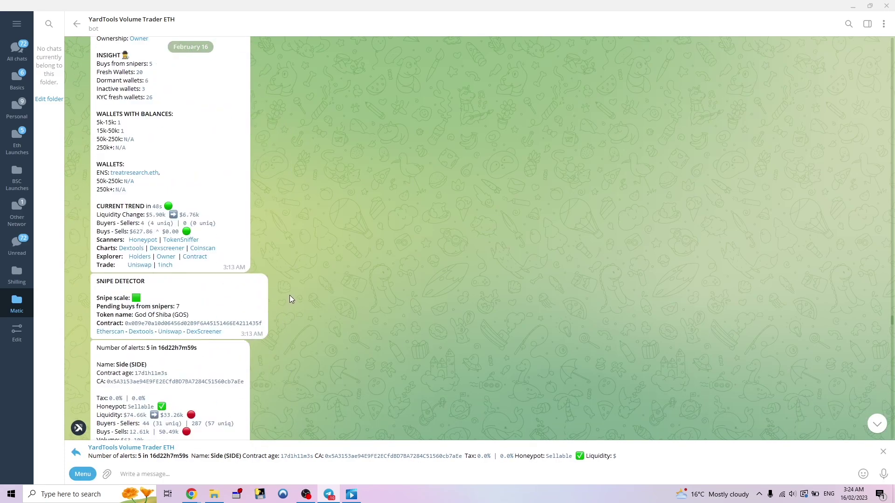
{"action": "double_click", "coordinate": [290, 296]}
{"action": "scroll", "coordinate": [289, 297], "scroll_direction": "down", "scroll_amount": 6}
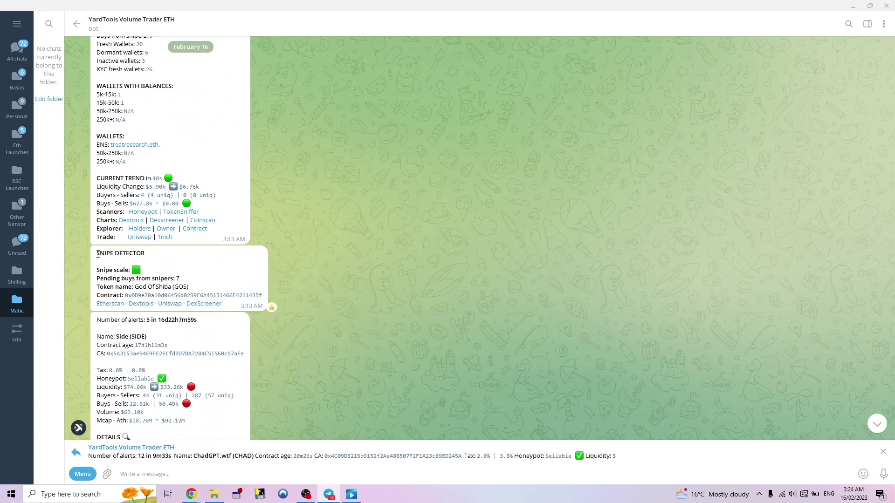
Step: Highlight the Snipe Detector alert for God Of Shiba and examine its snipe scale, pending buys, contract and links
{"action": "left_click_drag", "start_coordinate": [98, 254], "coordinate": [239, 305]}
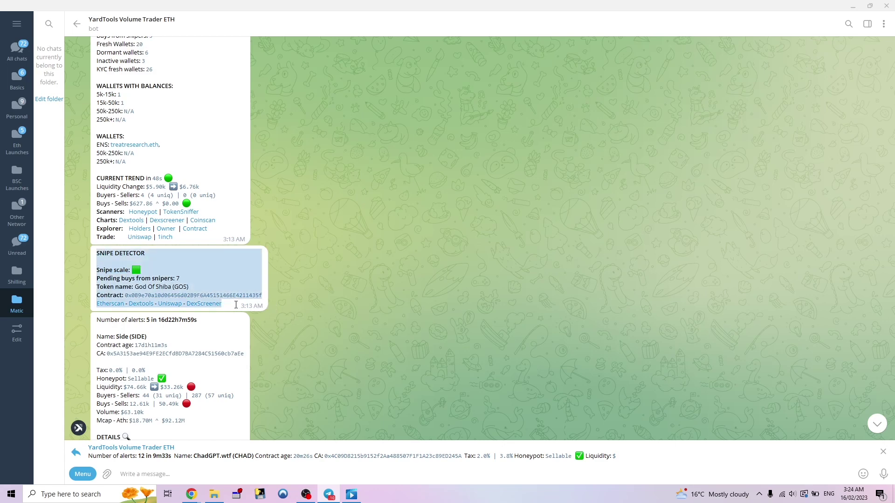
{"action": "left_click", "coordinate": [179, 279]}
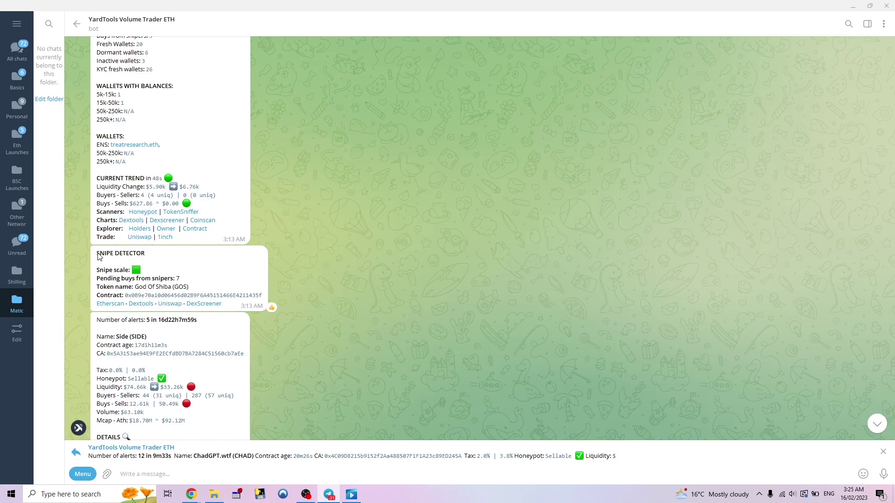
{"action": "left_click_drag", "start_coordinate": [97, 254], "coordinate": [105, 255]}
Step: Return to the latest messages and enable the Volume trader's Wallet details module
{"action": "left_click", "coordinate": [875, 421]}
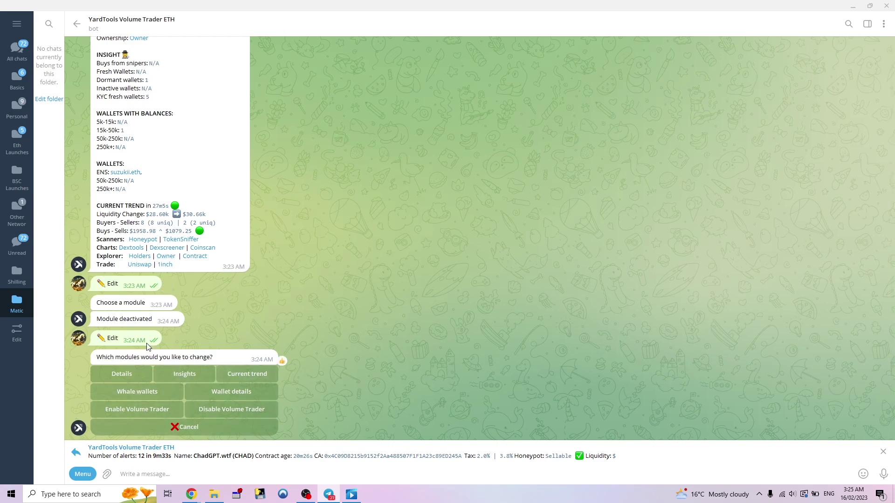
{"action": "left_click", "coordinate": [226, 390]}
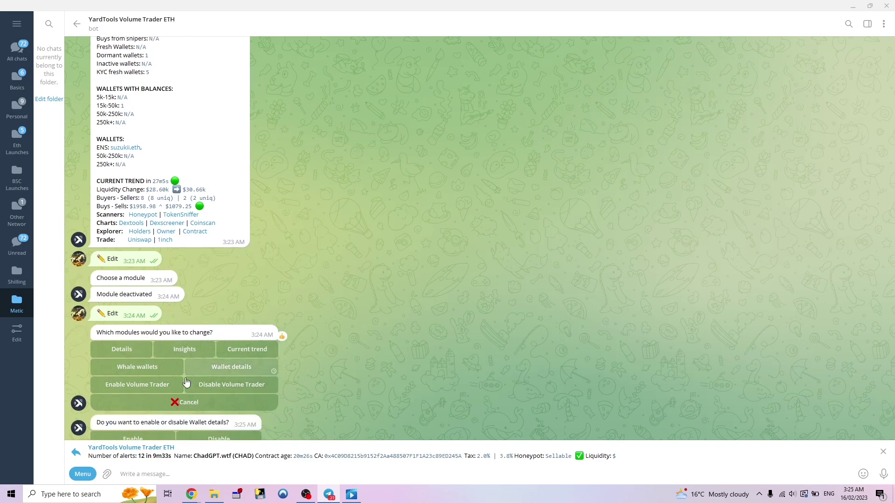
{"action": "left_click", "coordinate": [158, 412]}
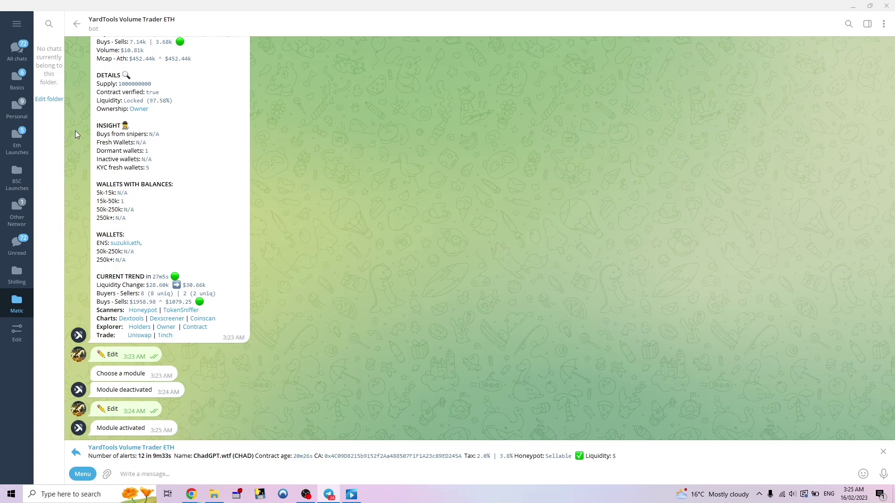
Step: Bring up the enable or disable choice for the Snipe Detector from the bot's Edit options, and cancel it
{"action": "left_click", "coordinate": [289, 454]}
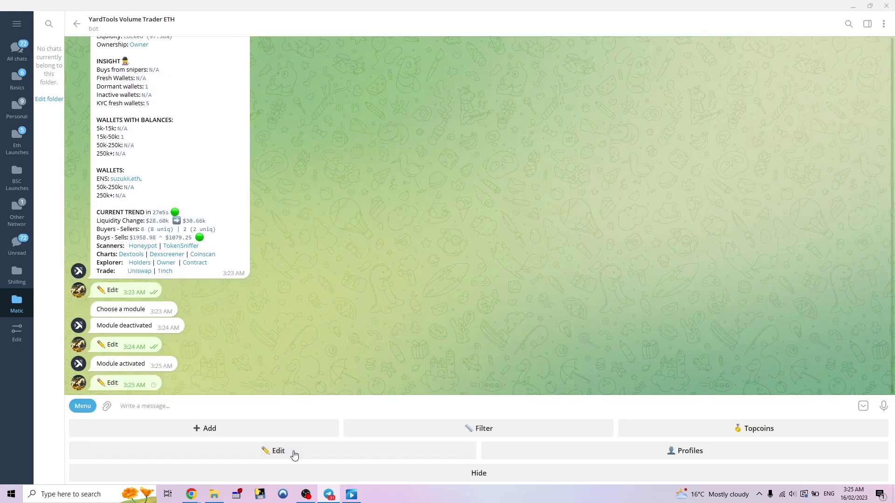
{"action": "scroll", "coordinate": [242, 303], "scroll_direction": "up", "scroll_amount": 5}
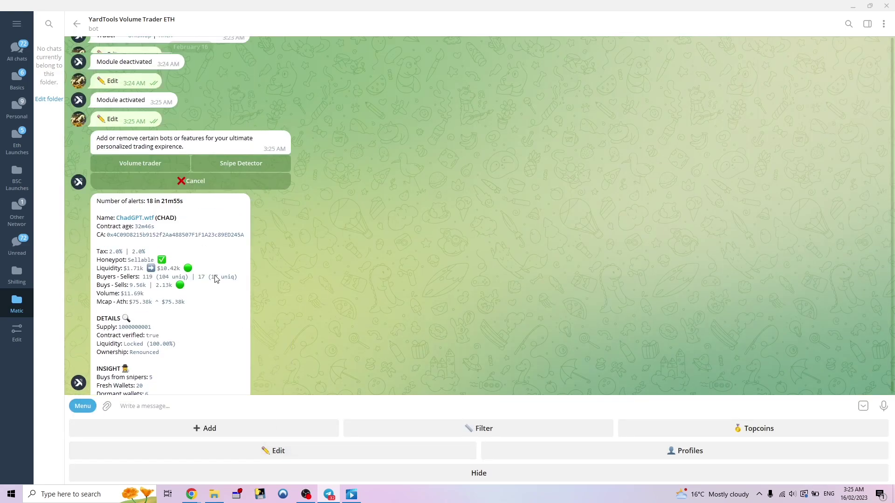
{"action": "left_click", "coordinate": [221, 191]}
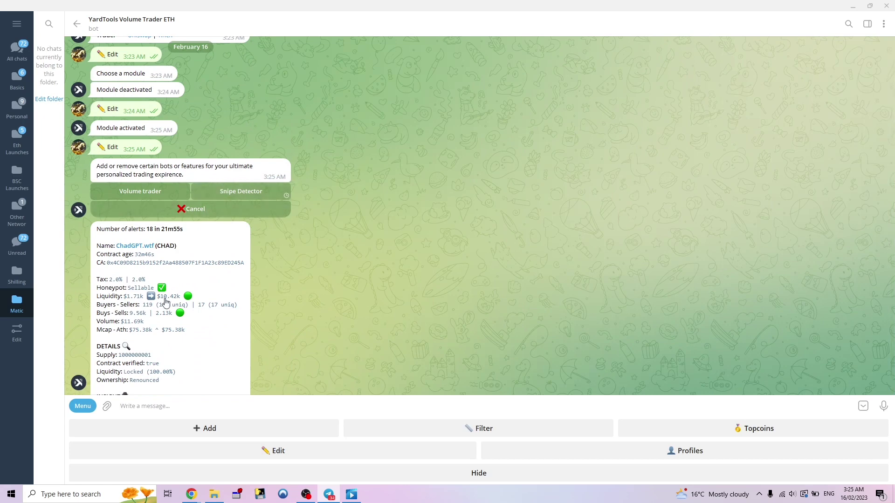
{"action": "scroll", "coordinate": [139, 317], "scroll_direction": "down", "scroll_amount": 5}
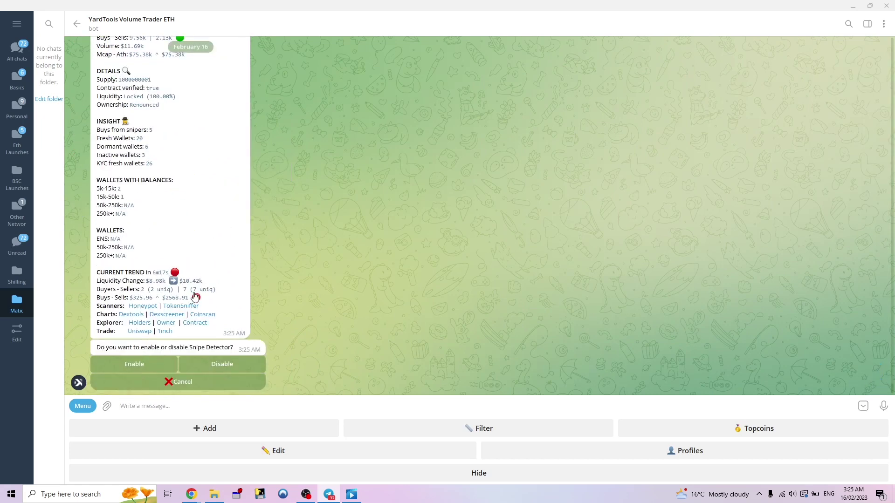
{"action": "left_click", "coordinate": [204, 381]}
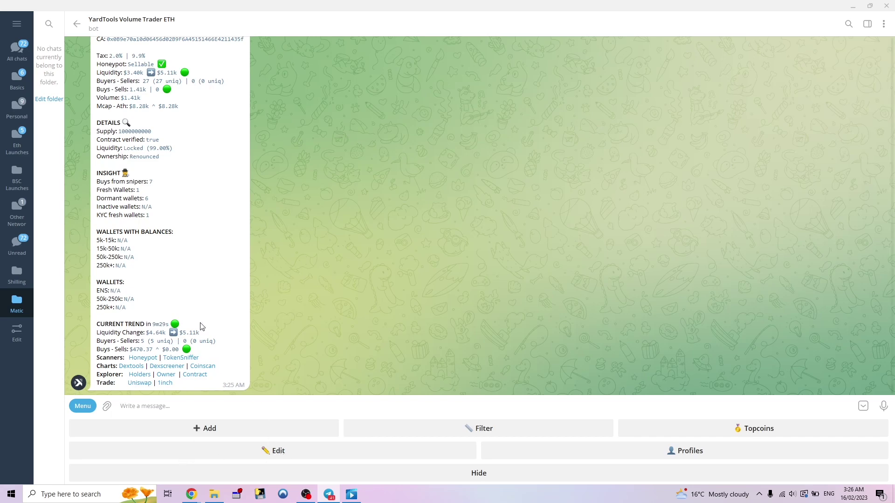
Step: Examine the God Of Shiba and Cat Face alerts, including their Details, Insight, wallet and Current Trend sections
{"action": "scroll", "coordinate": [201, 298], "scroll_direction": "up", "scroll_amount": 3}
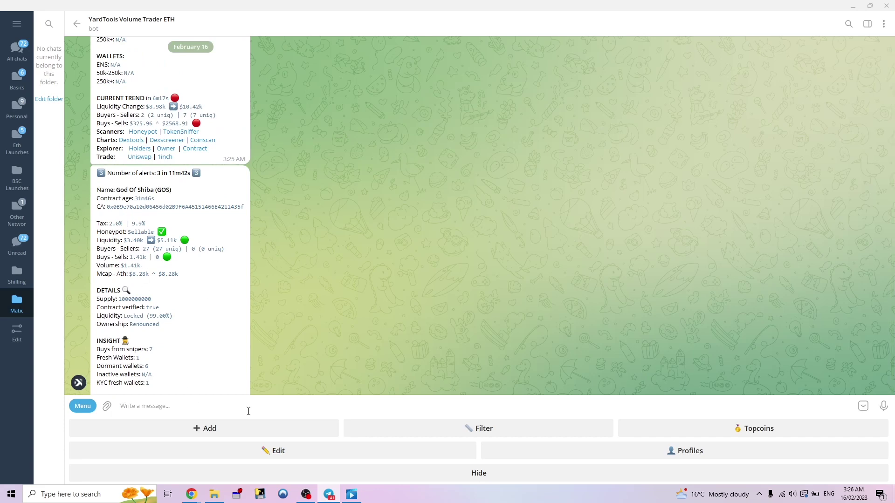
{"action": "scroll", "coordinate": [216, 237], "scroll_direction": "down", "scroll_amount": 3}
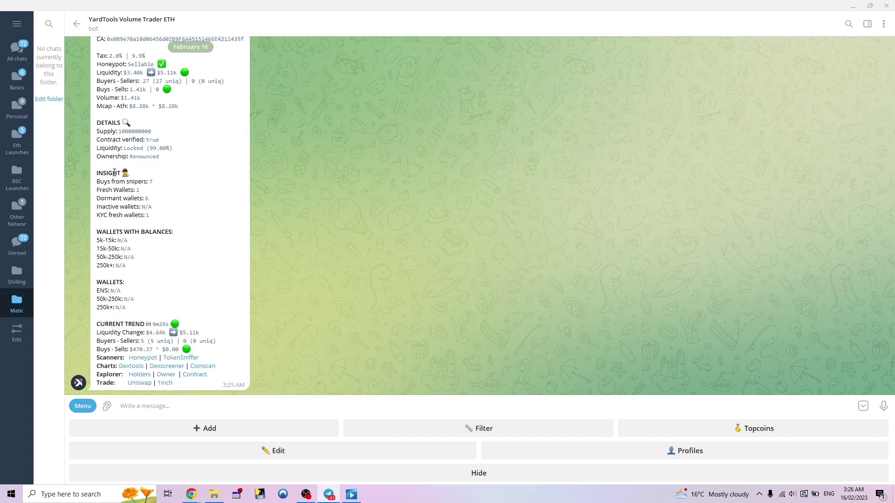
{"action": "scroll", "coordinate": [149, 276], "scroll_direction": "up", "scroll_amount": 3}
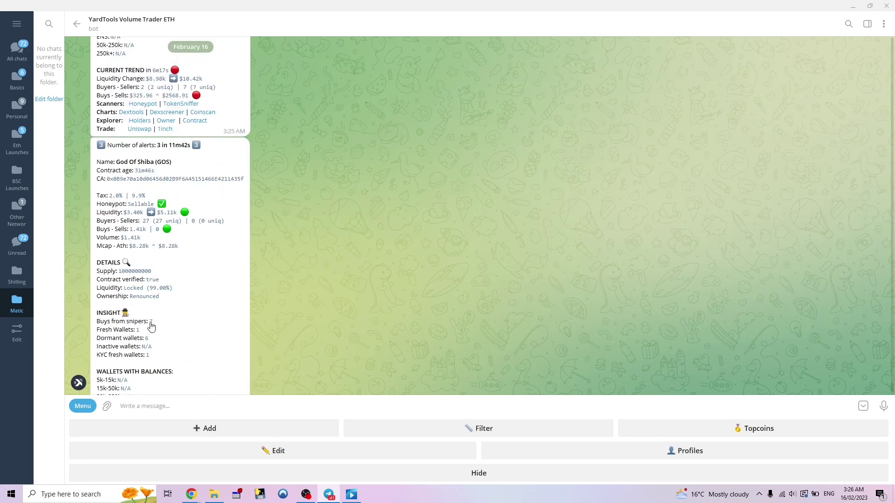
{"action": "scroll", "coordinate": [93, 138], "scroll_direction": "down", "scroll_amount": 1}
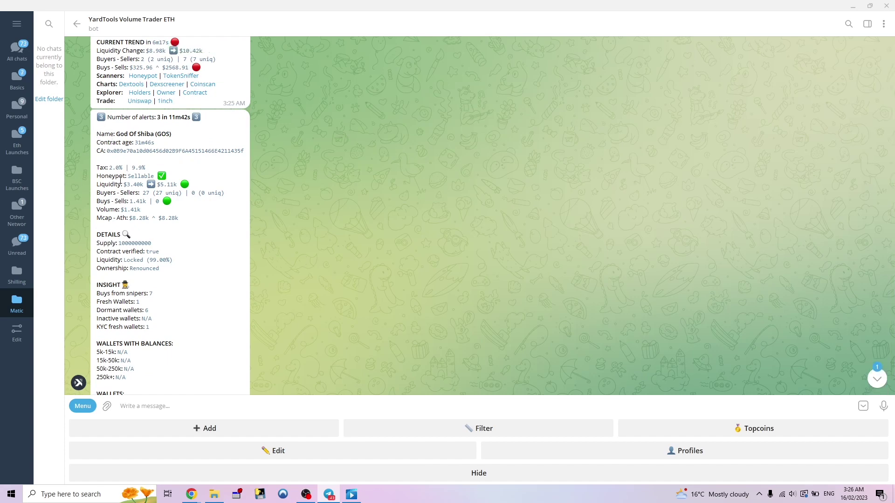
{"action": "scroll", "coordinate": [113, 186], "scroll_direction": "down", "scroll_amount": 7}
{"action": "scroll", "coordinate": [194, 236], "scroll_direction": "down", "scroll_amount": 3}
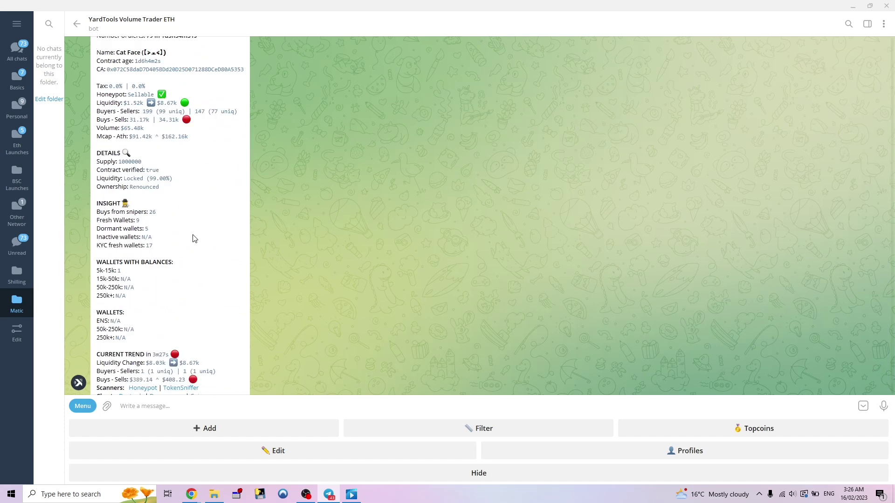
{"action": "scroll", "coordinate": [110, 301], "scroll_direction": "up", "scroll_amount": 1}
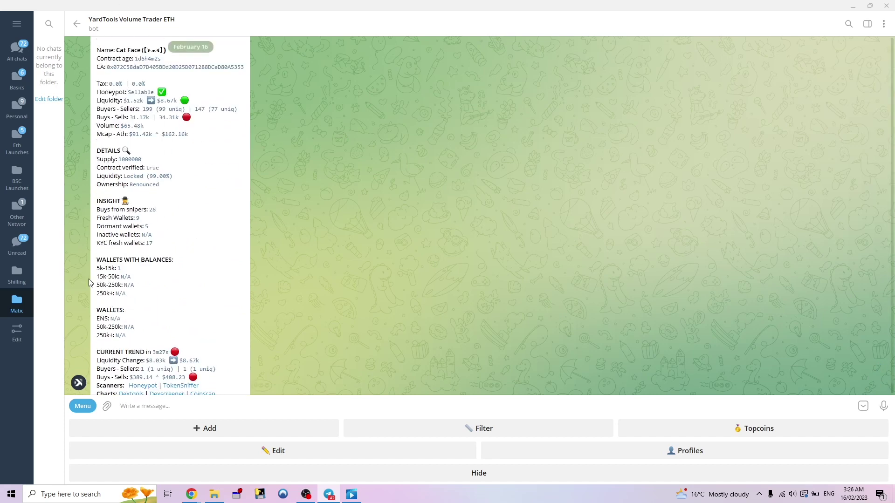
{"action": "scroll", "coordinate": [208, 245], "scroll_direction": "down", "scroll_amount": 1}
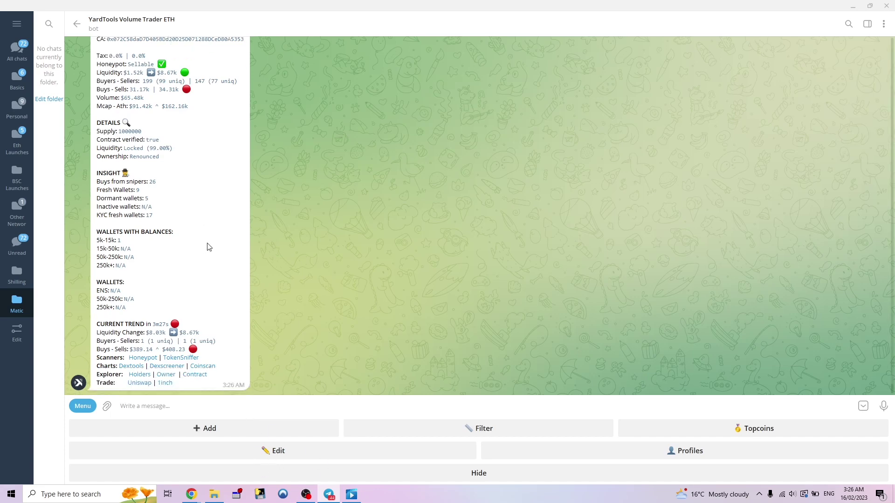
{"action": "left_click", "coordinate": [307, 495]}
{"action": "left_click", "coordinate": [646, 66]}
Step: Request the bot's Filter options and choose the Volume Trader as the module to filter
{"action": "double_click", "coordinate": [466, 428]}
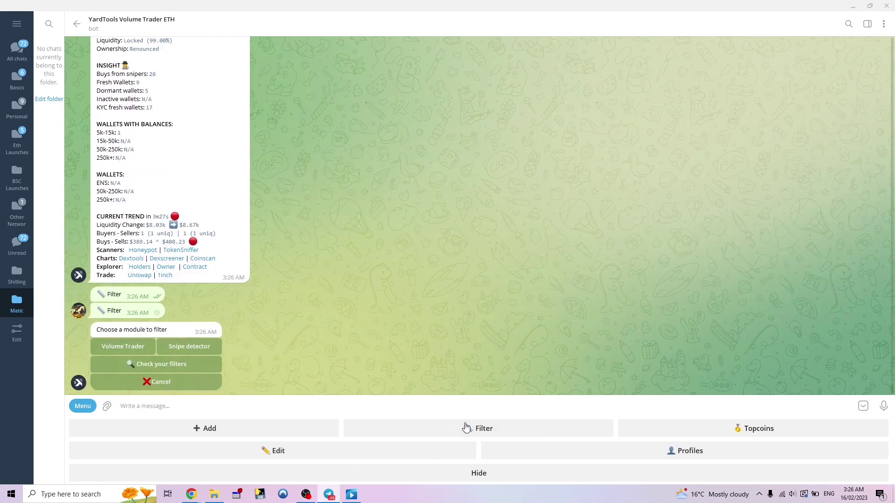
{"action": "left_click", "coordinate": [148, 345]}
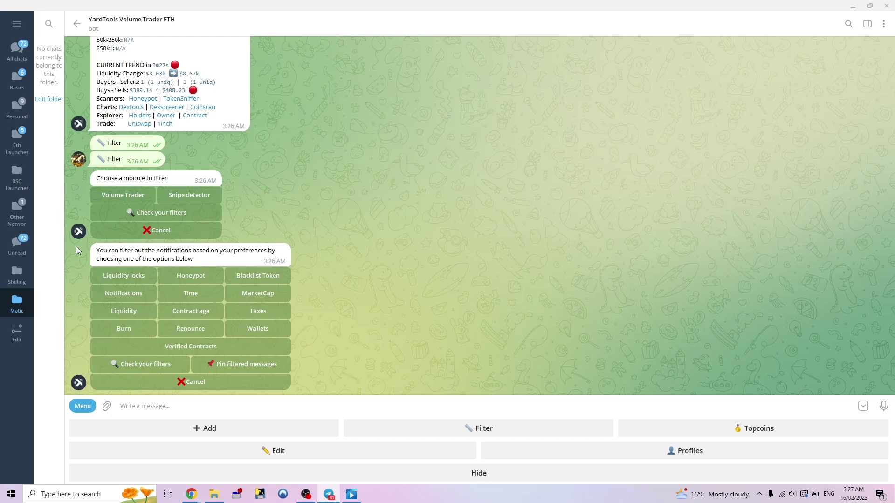
{"action": "scroll", "coordinate": [236, 223], "scroll_direction": "up", "scroll_amount": 4}
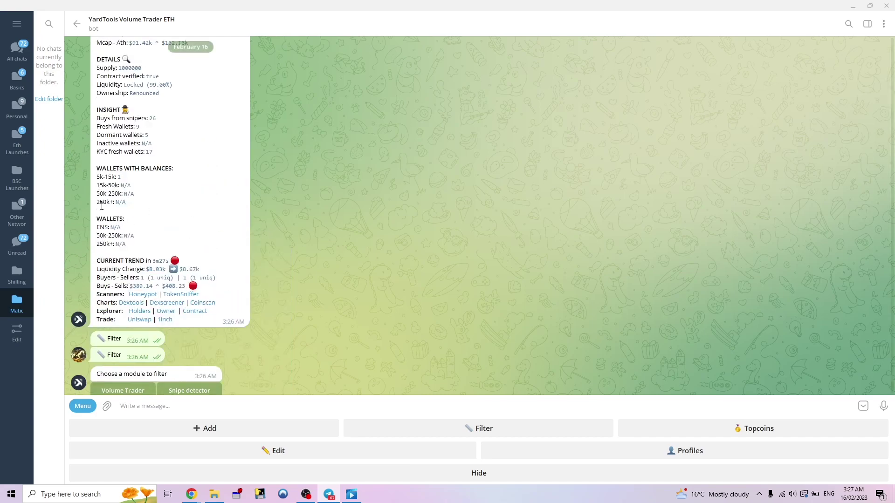
{"action": "scroll", "coordinate": [151, 217], "scroll_direction": "up", "scroll_amount": 3}
{"action": "scroll", "coordinate": [151, 216], "scroll_direction": "down", "scroll_amount": 8}
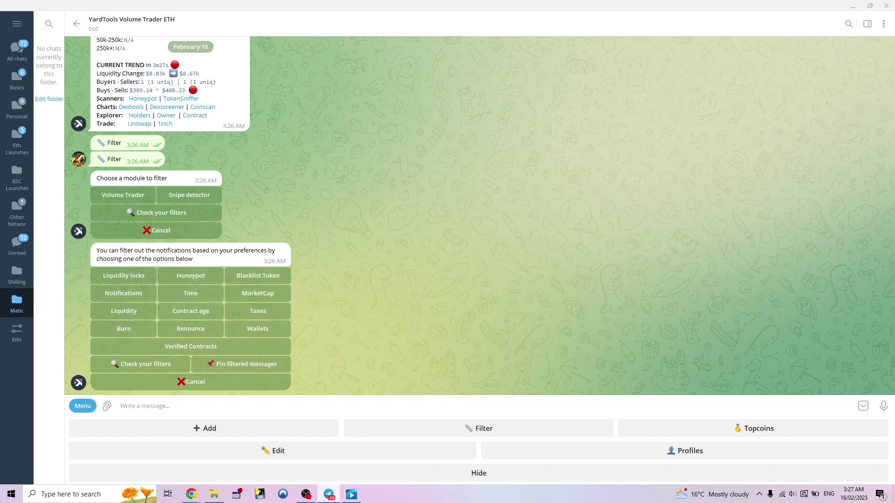
{"action": "left_click", "coordinate": [306, 494]}
{"action": "left_click", "coordinate": [642, 65]}
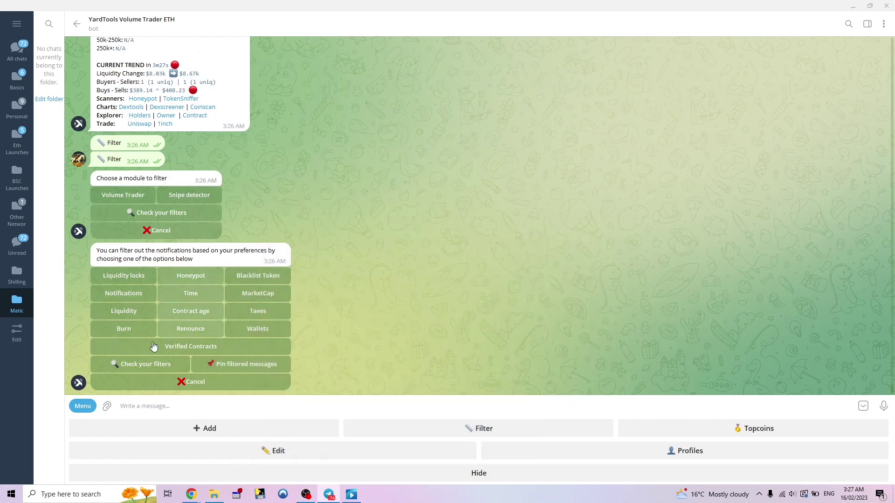
Step: Bring up the Volume Trader's Liquidity locks filter question
{"action": "scroll", "coordinate": [222, 290], "scroll_direction": "up", "scroll_amount": 10}
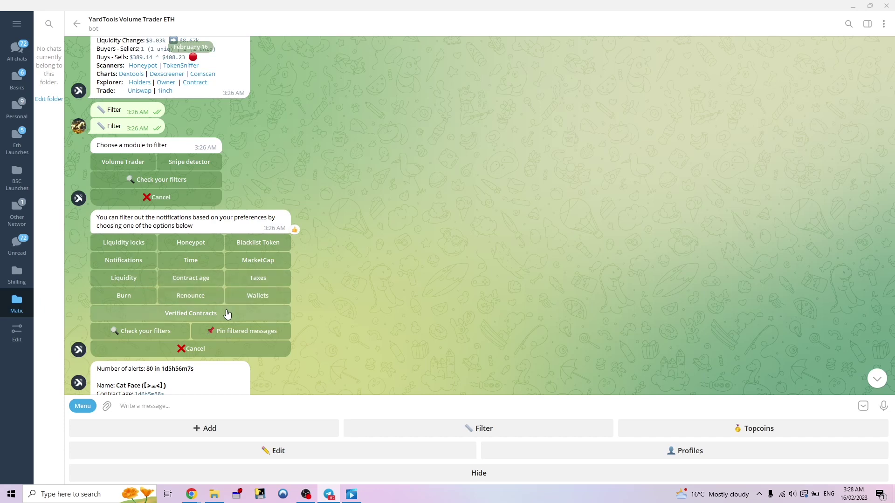
{"action": "left_click", "coordinate": [135, 250]}
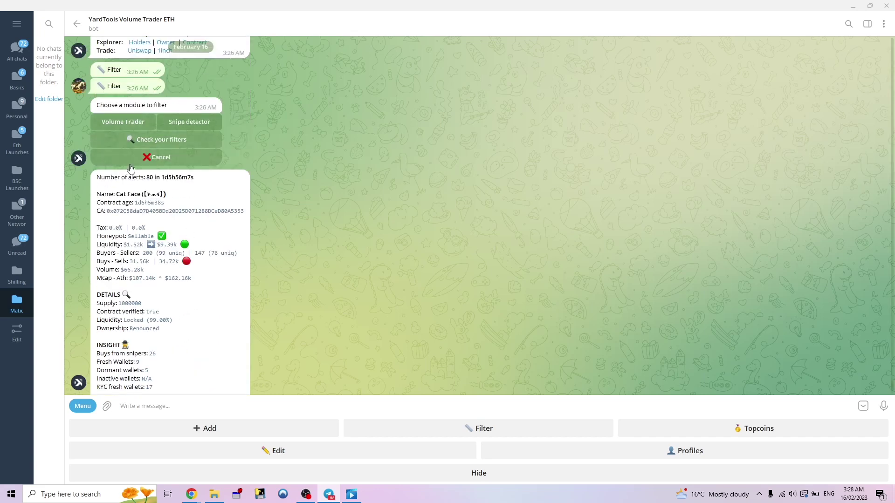
{"action": "scroll", "coordinate": [225, 179], "scroll_direction": "down", "scroll_amount": 5}
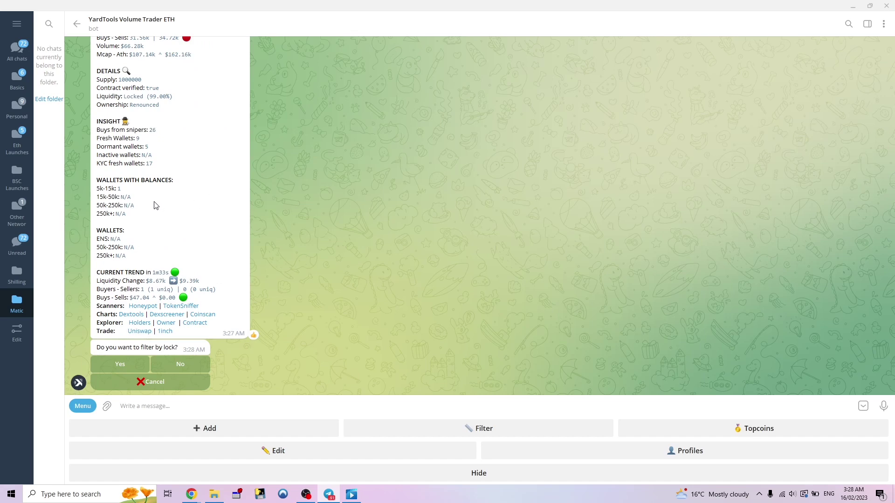
Step: Examine the recent Cat Face alerts around the lock filter question, including their liquidity lock, ownership and insight details
{"action": "scroll", "coordinate": [156, 206], "scroll_direction": "up", "scroll_amount": 5}
{"action": "scroll", "coordinate": [160, 219], "scroll_direction": "down", "scroll_amount": 5}
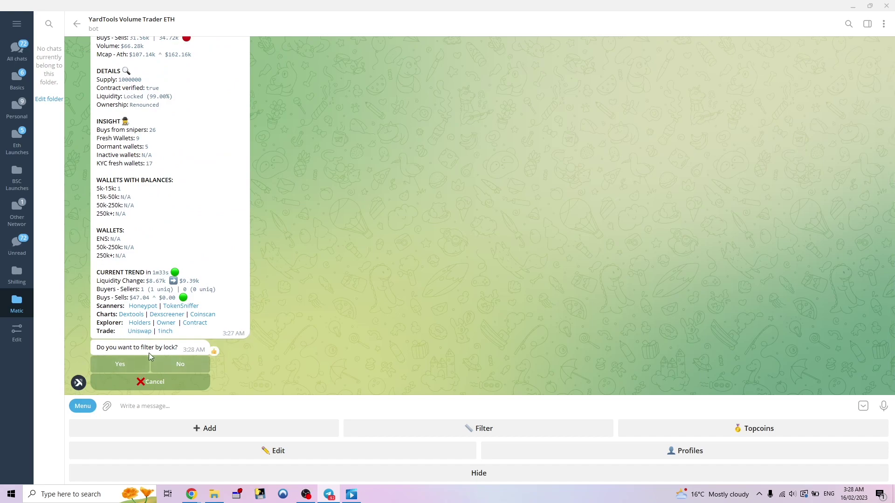
{"action": "scroll", "coordinate": [175, 253], "scroll_direction": "up", "scroll_amount": 10}
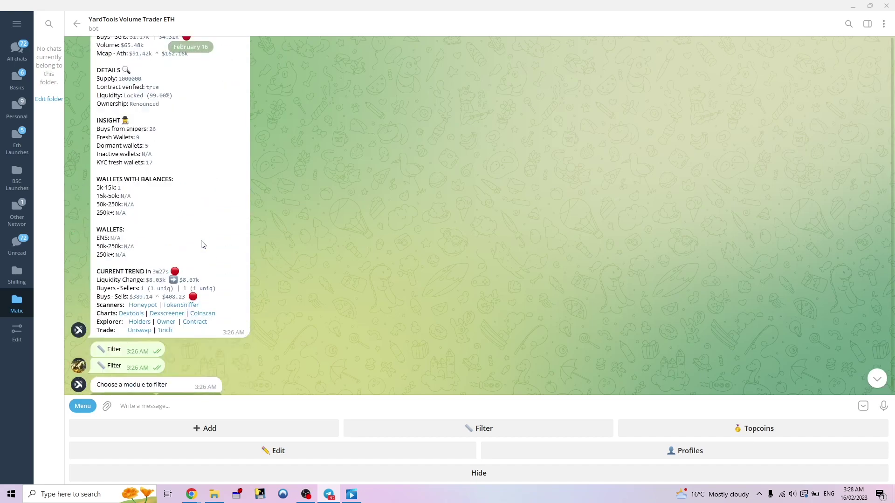
{"action": "scroll", "coordinate": [203, 244], "scroll_direction": "up", "scroll_amount": 3}
{"action": "scroll", "coordinate": [196, 250], "scroll_direction": "down", "scroll_amount": 3}
{"action": "scroll", "coordinate": [196, 250], "scroll_direction": "up", "scroll_amount": 6}
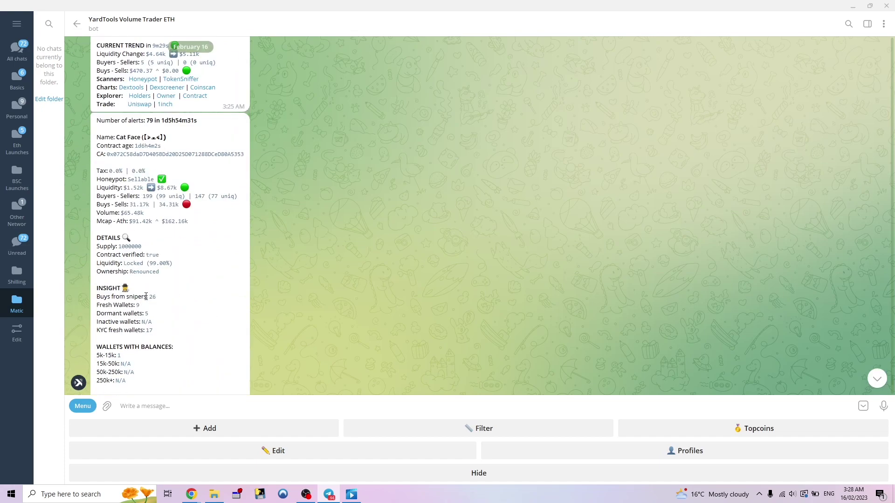
{"action": "scroll", "coordinate": [145, 297], "scroll_direction": "down", "scroll_amount": 10}
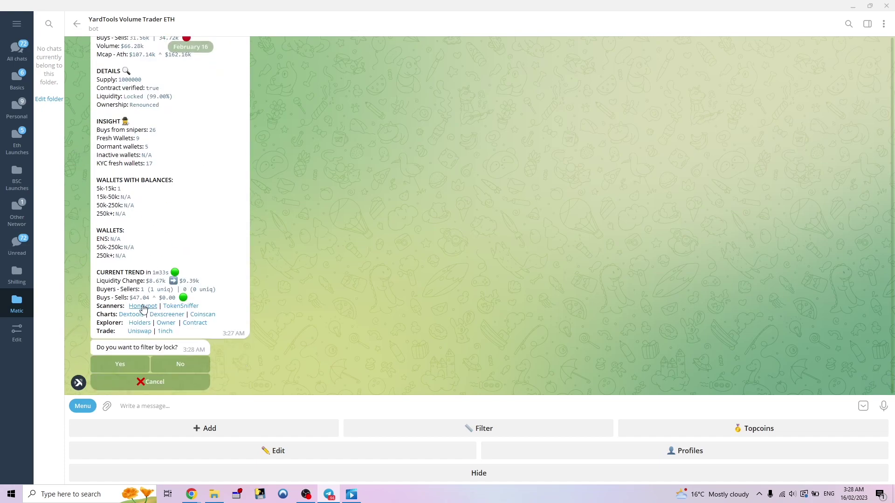
{"action": "scroll", "coordinate": [143, 308], "scroll_direction": "up", "scroll_amount": 5}
{"action": "scroll", "coordinate": [123, 242], "scroll_direction": "down", "scroll_amount": 5}
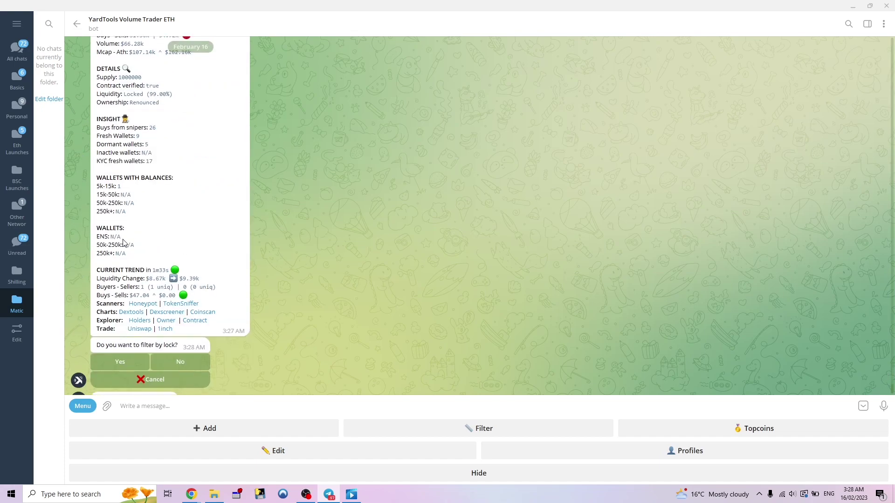
Step: Open the Verified Contracts filter and answer No to only seeing tokens verified by their owner
{"action": "scroll", "coordinate": [124, 243], "scroll_direction": "down", "scroll_amount": 4}
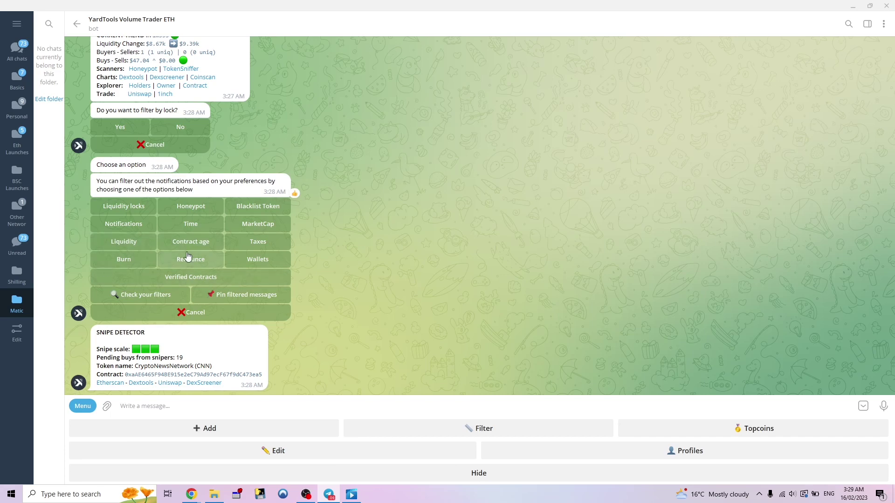
{"action": "left_click", "coordinate": [205, 276]}
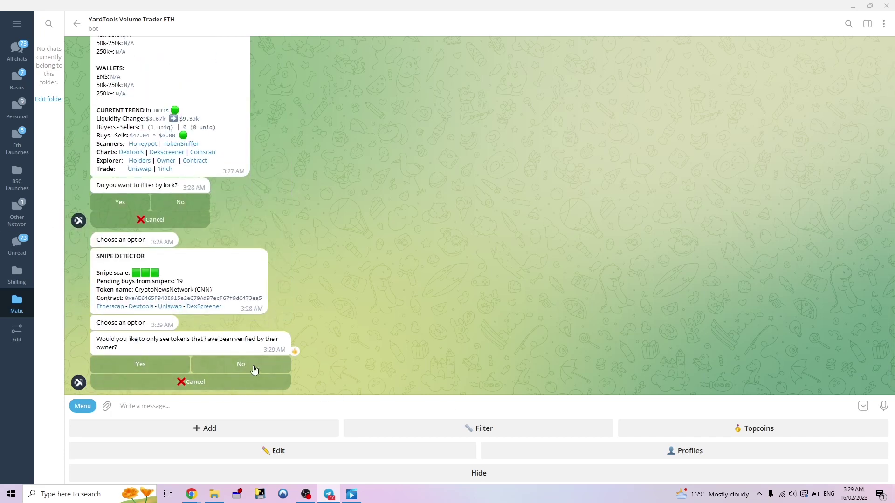
{"action": "scroll", "coordinate": [219, 279], "scroll_direction": "up", "scroll_amount": 3}
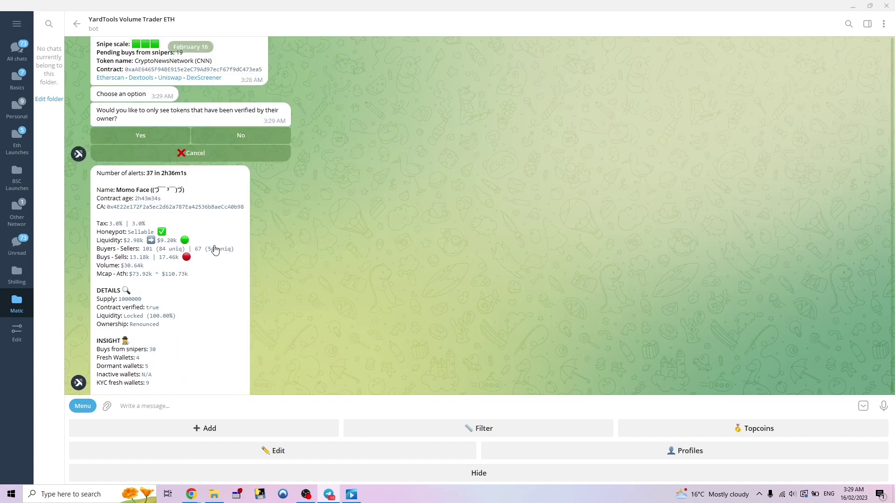
{"action": "left_click", "coordinate": [241, 138]}
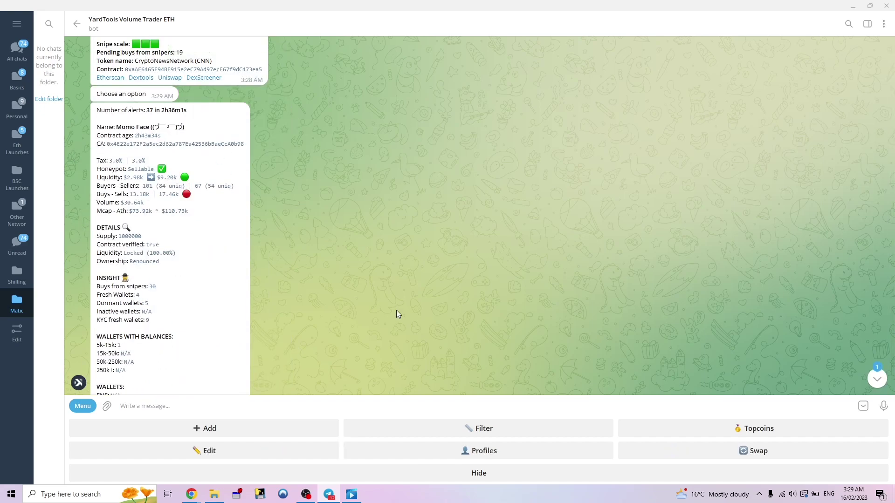
Step: Request the Filter options for the Volume Trader and set its Max. Notifications filter to 10 calls per token
{"action": "left_click", "coordinate": [483, 428]}
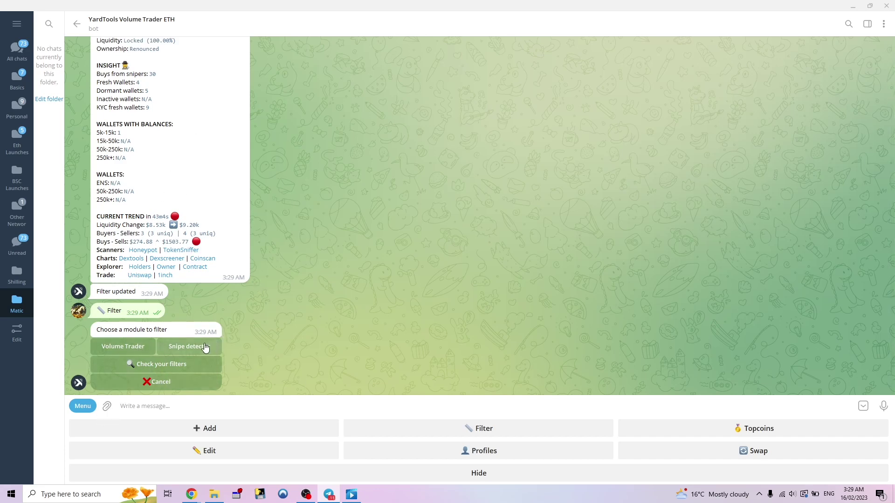
{"action": "left_click", "coordinate": [120, 346]}
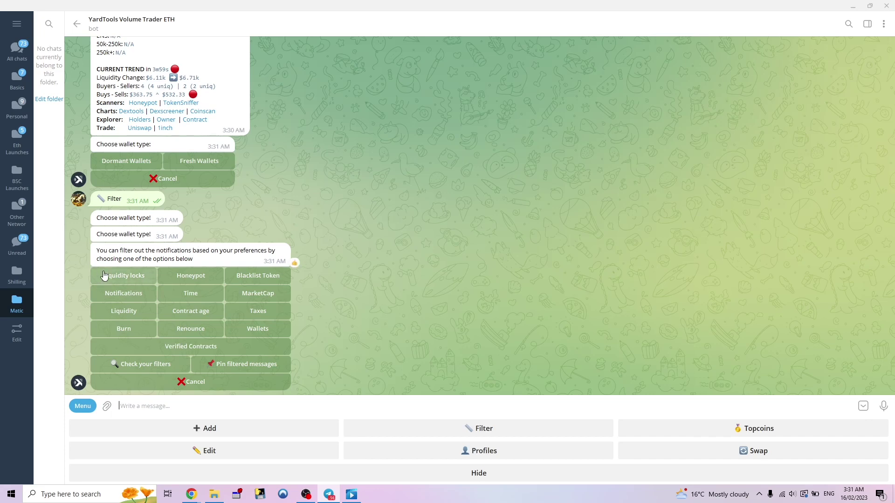
{"action": "left_click", "coordinate": [132, 301]}
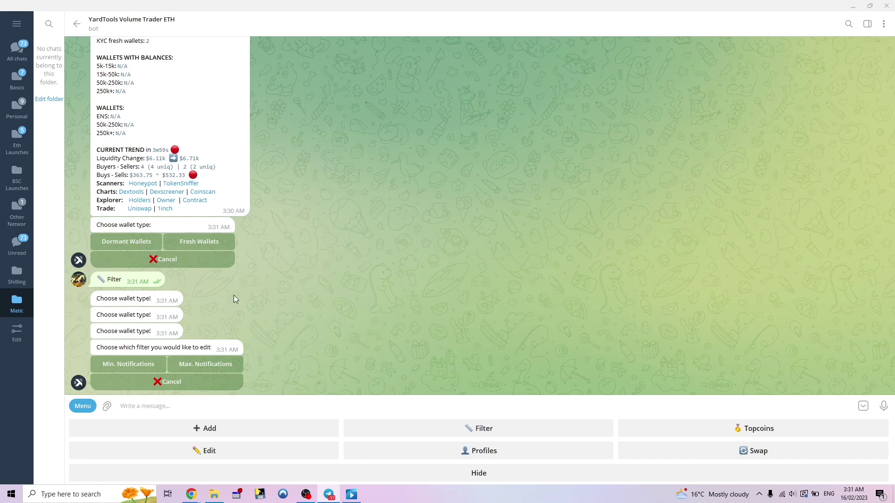
{"action": "scroll", "coordinate": [235, 298], "scroll_direction": "up", "scroll_amount": 10}
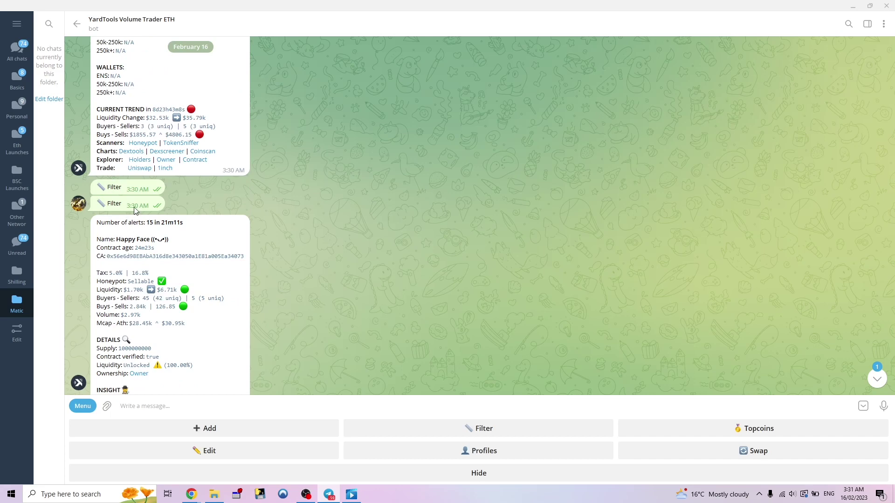
{"action": "scroll", "coordinate": [134, 211], "scroll_direction": "down", "scroll_amount": 1}
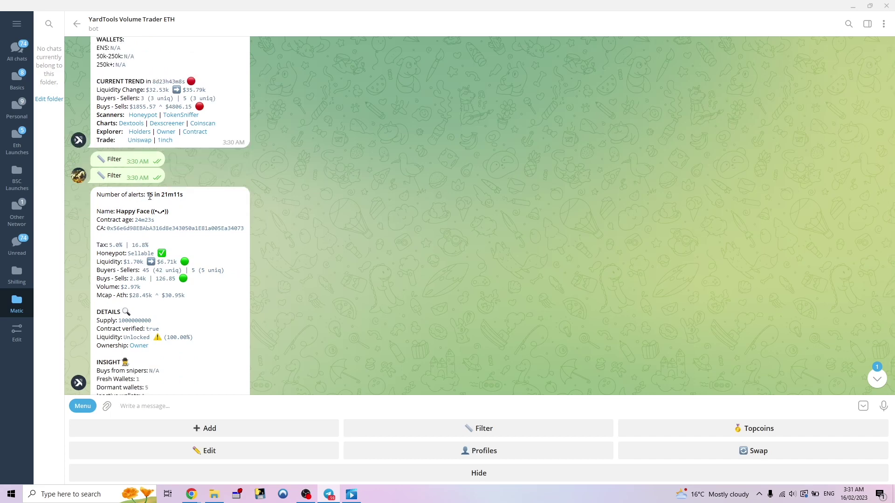
{"action": "scroll", "coordinate": [163, 205], "scroll_direction": "down", "scroll_amount": 10}
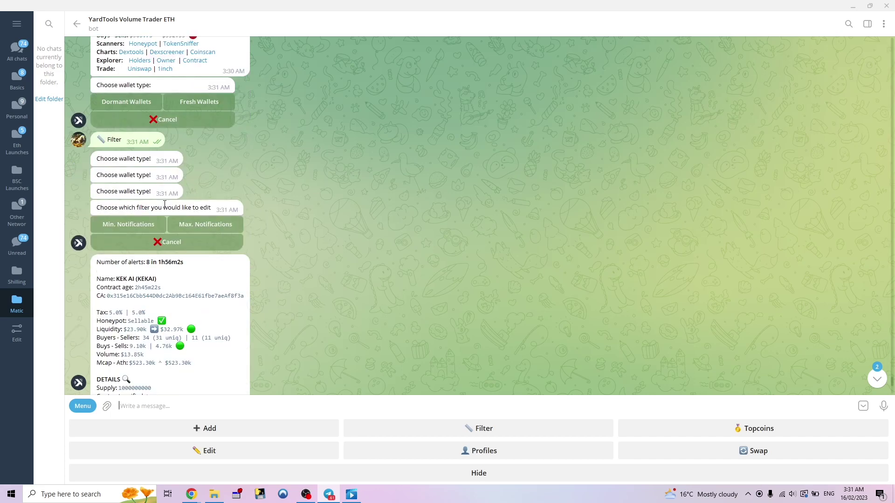
{"action": "scroll", "coordinate": [157, 219], "scroll_direction": "up", "scroll_amount": 5}
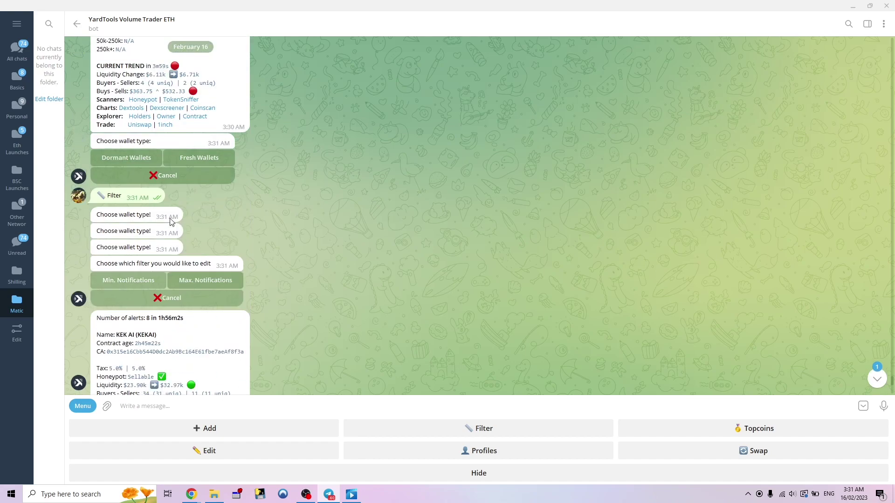
{"action": "left_click", "coordinate": [210, 285]}
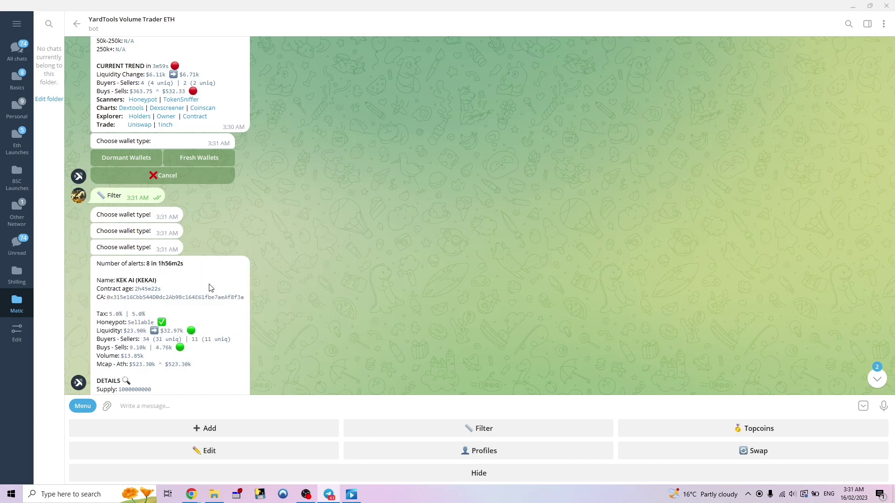
{"action": "scroll", "coordinate": [209, 284], "scroll_direction": "down", "scroll_amount": 10}
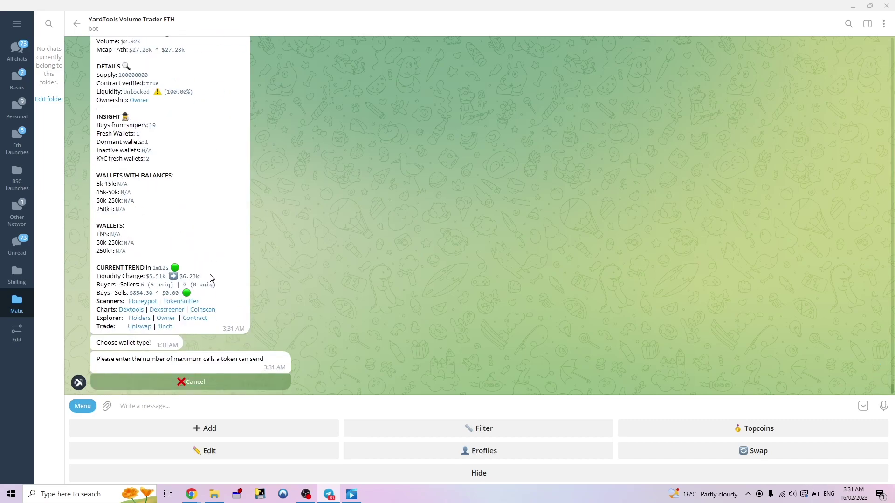
{"action": "type", "text": "10"}
{"action": "key", "text": "Return"}
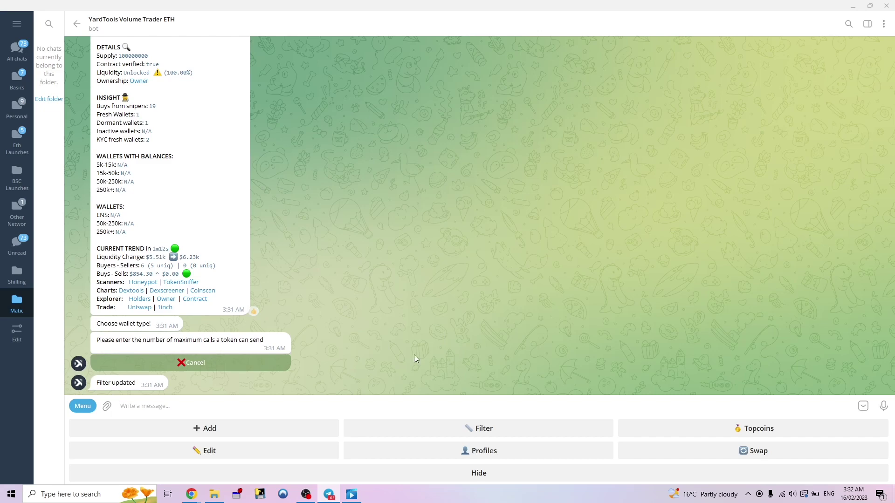
Step: Request the Volume Trader's filters again and set its Max. Liquidity filter to 10000
{"action": "left_click", "coordinate": [406, 433]}
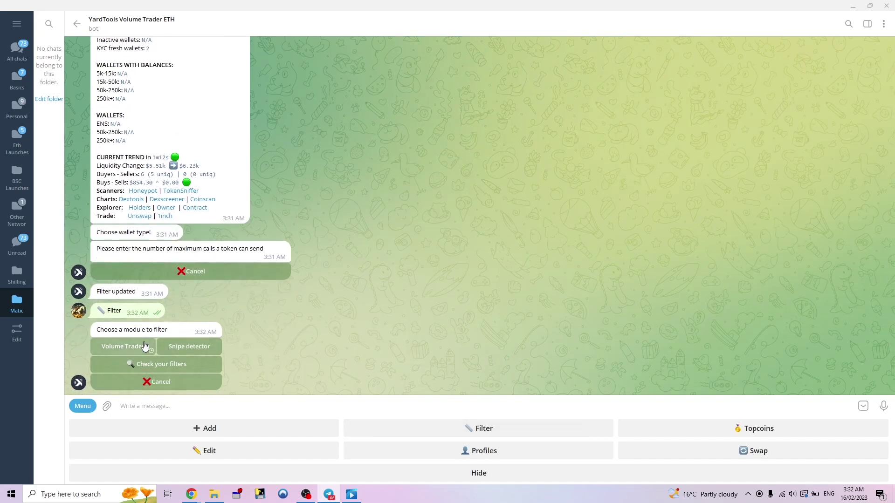
{"action": "left_click", "coordinate": [151, 345]}
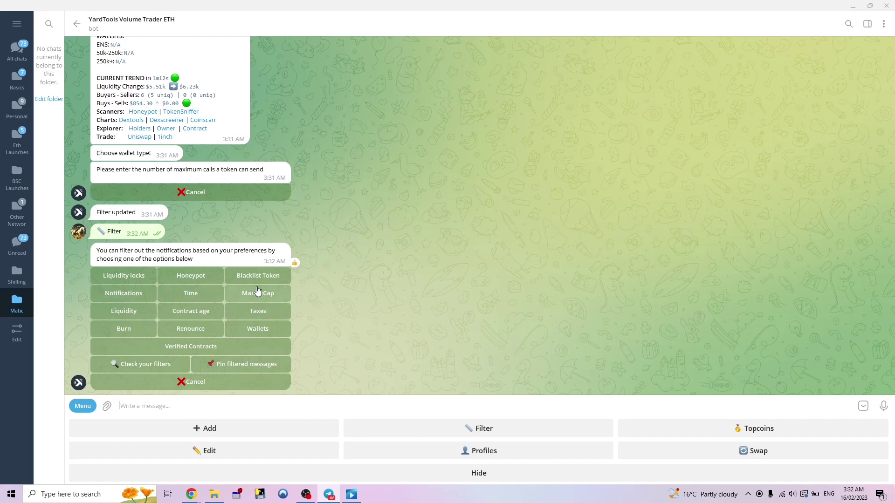
{"action": "left_click", "coordinate": [141, 312]}
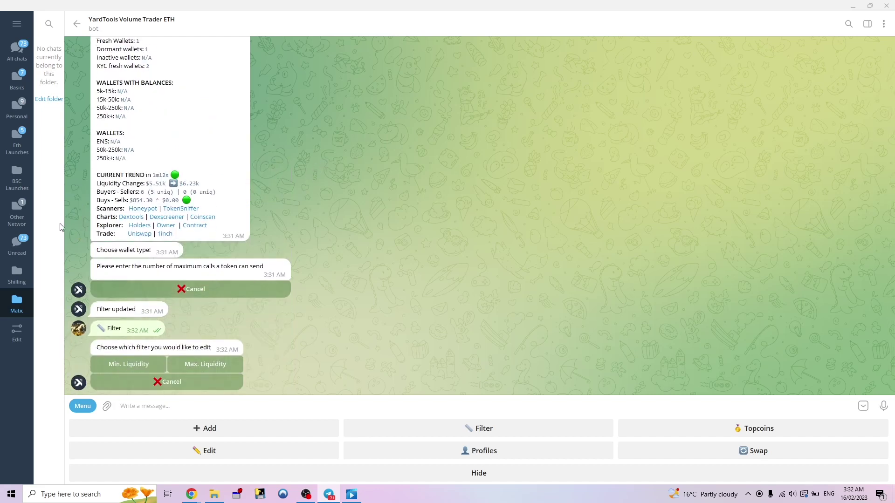
{"action": "left_click", "coordinate": [214, 364]}
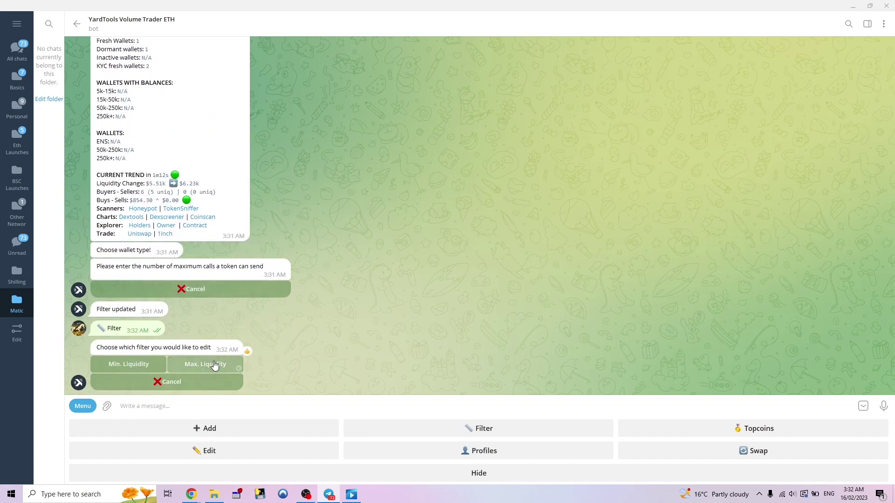
{"action": "type", "text": "100000"}
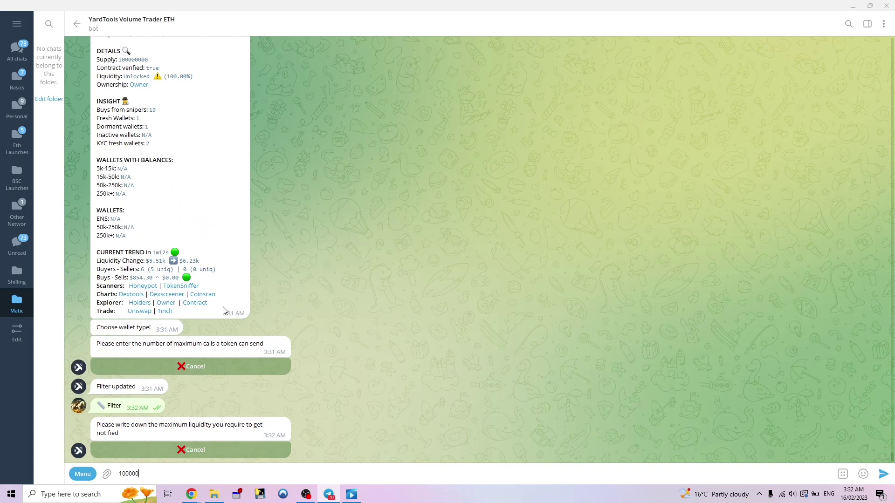
{"action": "key", "text": "BackSpace"}
{"action": "key", "text": "Return"}
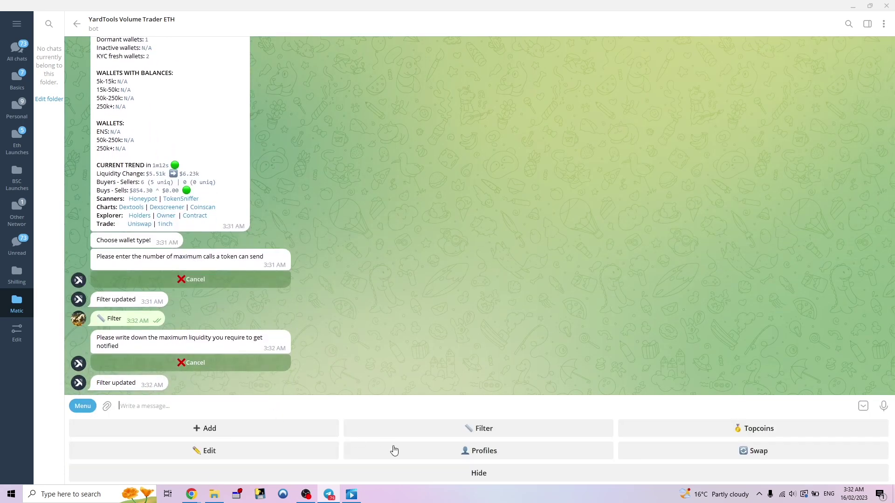
Step: Request the Filter options for the Volume Trader and set its Max. Buy Tax filter to 40
{"action": "left_click", "coordinate": [462, 427]}
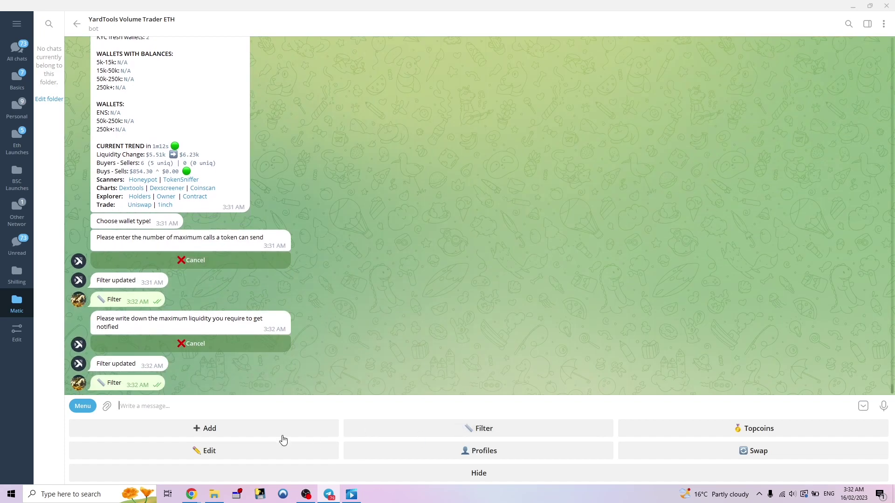
{"action": "left_click", "coordinate": [124, 348]}
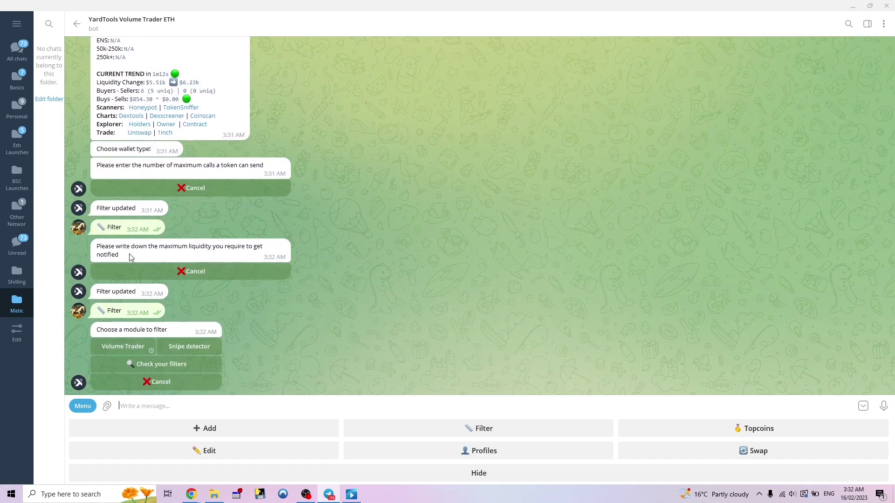
{"action": "left_click", "coordinate": [268, 312]}
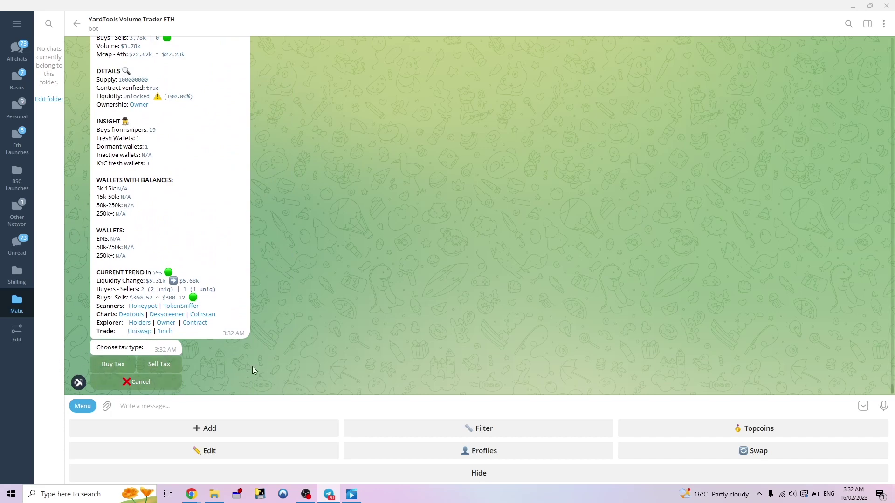
{"action": "left_click", "coordinate": [129, 367]}
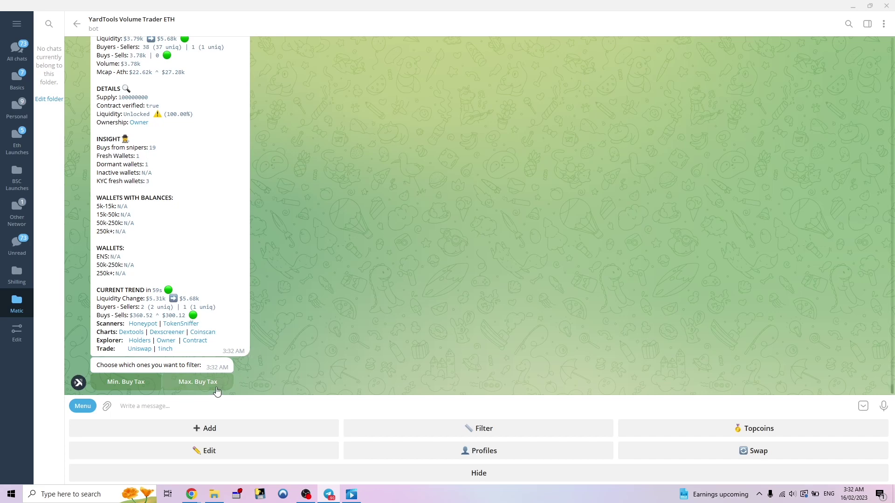
{"action": "scroll", "coordinate": [216, 386], "scroll_direction": "up", "scroll_amount": 5}
{"action": "scroll", "coordinate": [217, 387], "scroll_direction": "down", "scroll_amount": 2}
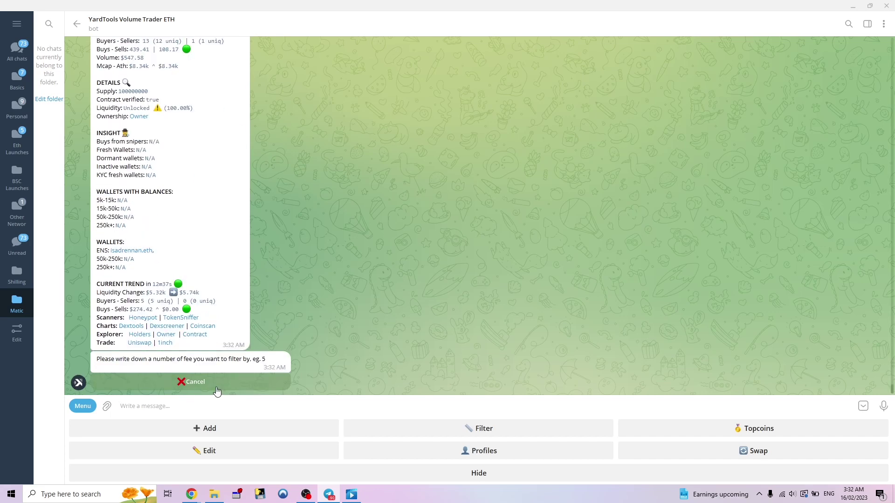
{"action": "type", "text": "40"}
{"action": "key", "text": "Return"}
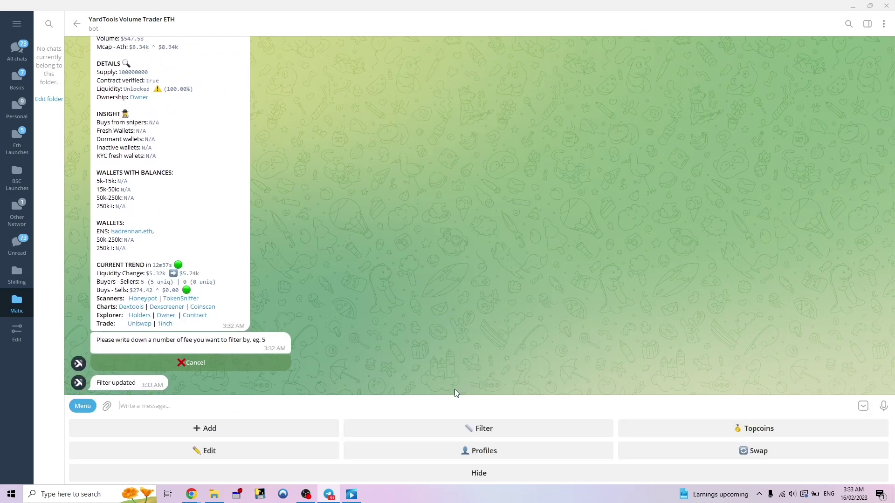
Step: Request the Volume Trader's filters again and set the Time filter's maximum timeframe from a token's launch to 24H
{"action": "left_click", "coordinate": [471, 422]}
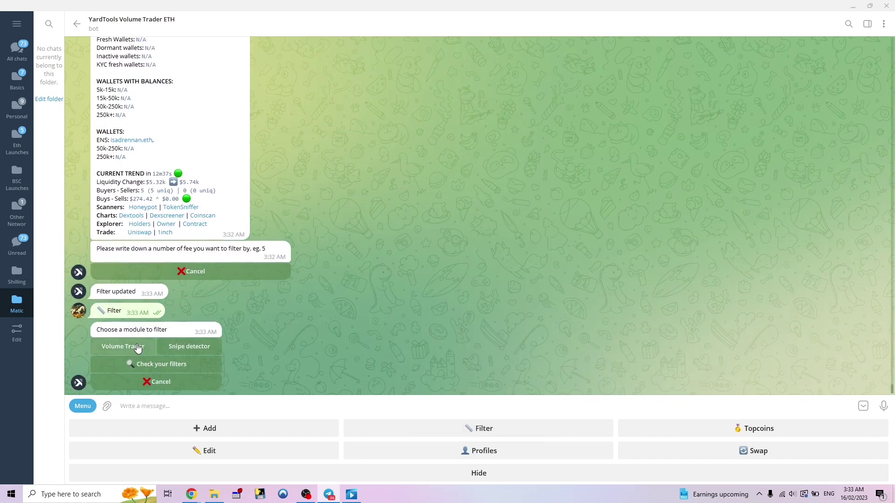
{"action": "left_click", "coordinate": [146, 346]}
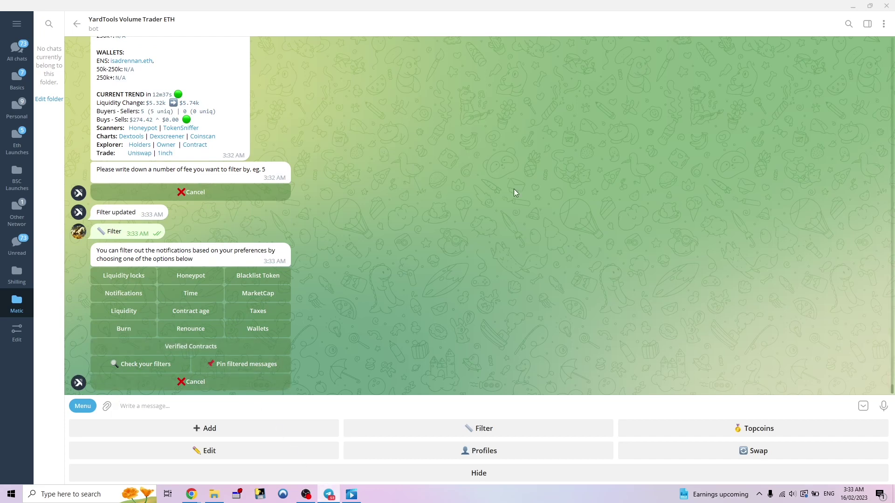
{"action": "left_click", "coordinate": [209, 295]}
{"action": "left_click", "coordinate": [209, 293]}
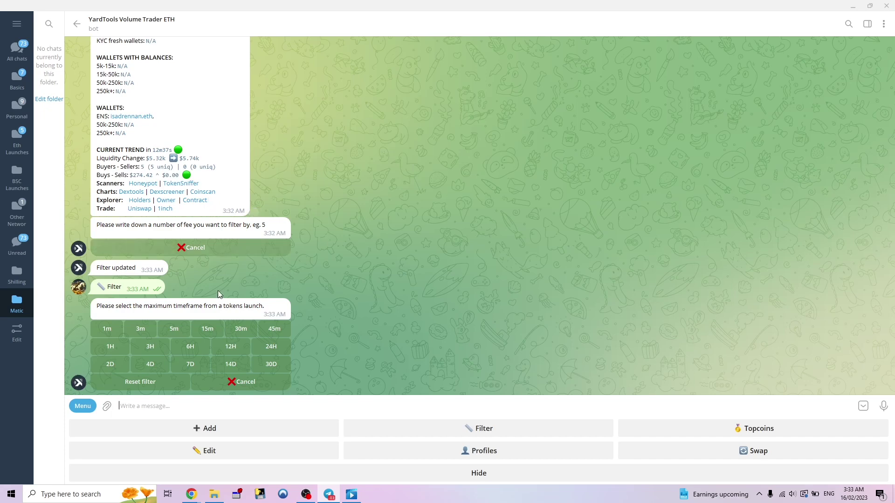
{"action": "left_click", "coordinate": [271, 346]}
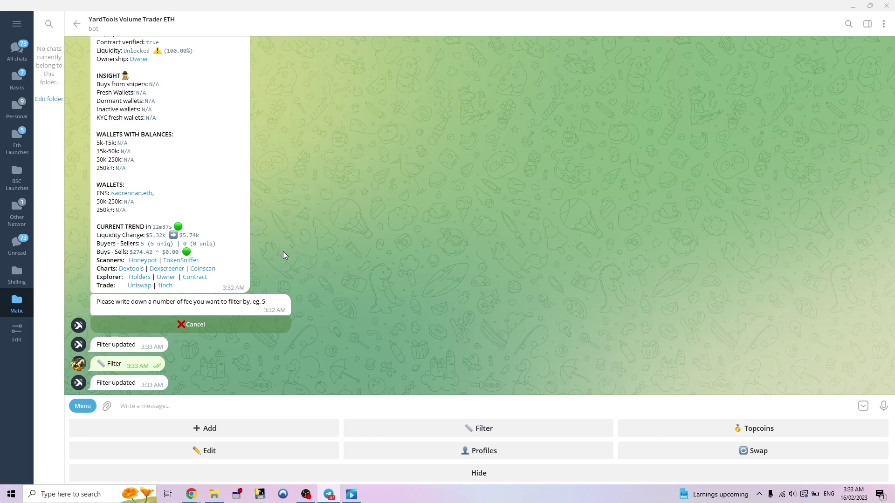
Step: Request the Volume Trader's filters again and set the Min. contract age filter to the 30D preset
{"action": "left_click", "coordinate": [478, 437]}
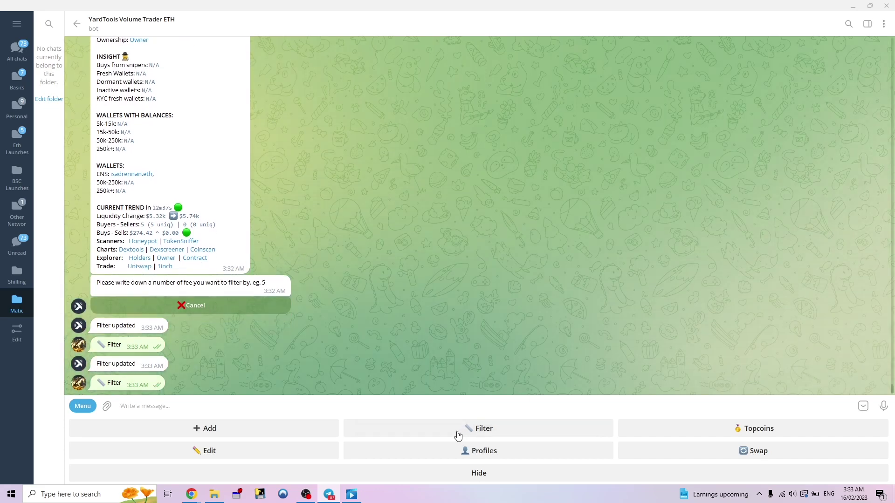
{"action": "left_click", "coordinate": [120, 349]}
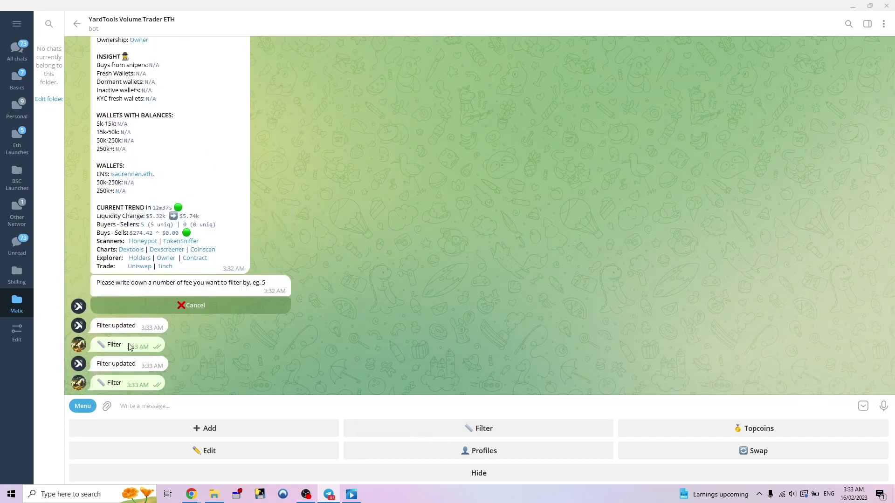
{"action": "left_click", "coordinate": [199, 312]}
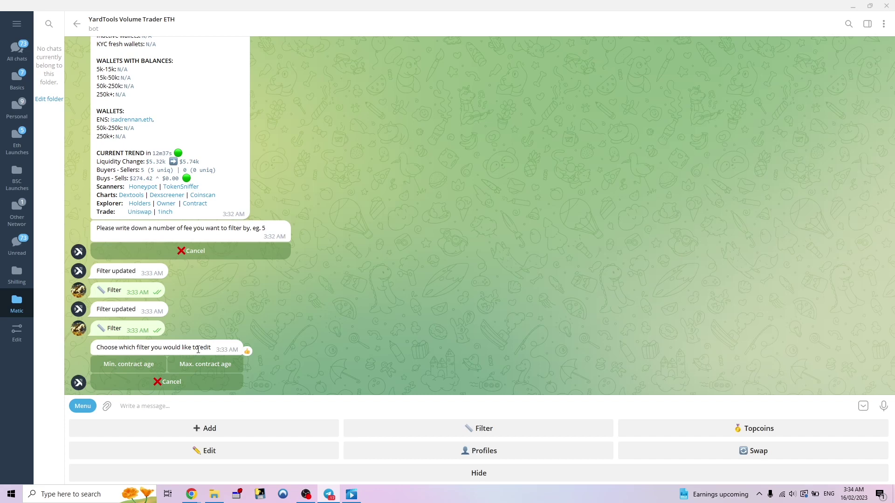
{"action": "left_click", "coordinate": [142, 364]}
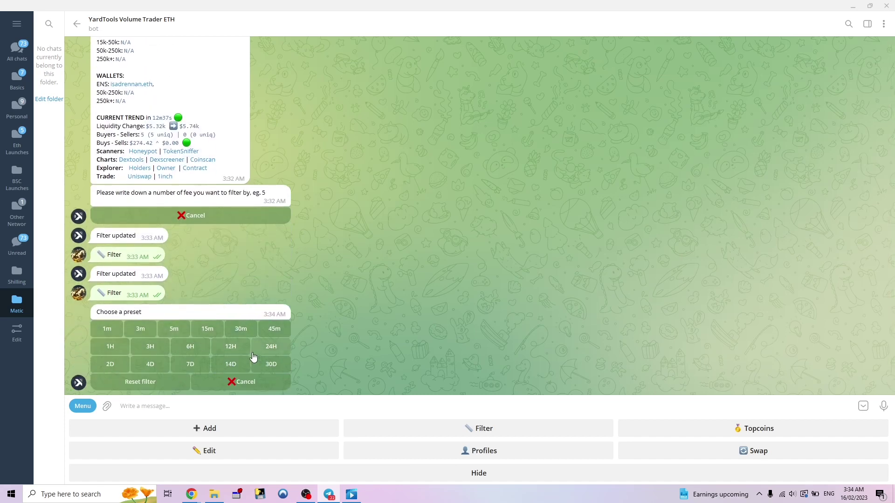
{"action": "left_click", "coordinate": [269, 369]}
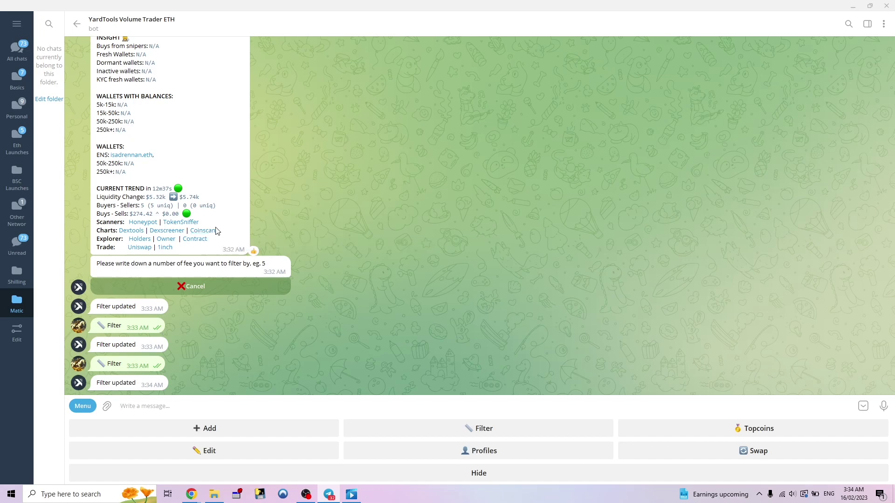
Step: Blacklist the Kenji (KENJI) token by copying its contract address from the alert and sending it to the Blacklist Token filter
{"action": "left_click", "coordinate": [494, 427]}
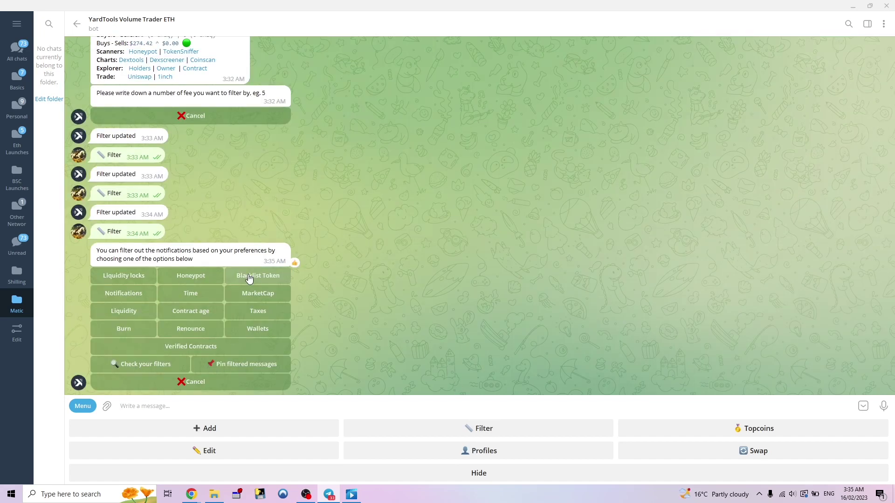
{"action": "left_click", "coordinate": [249, 276]}
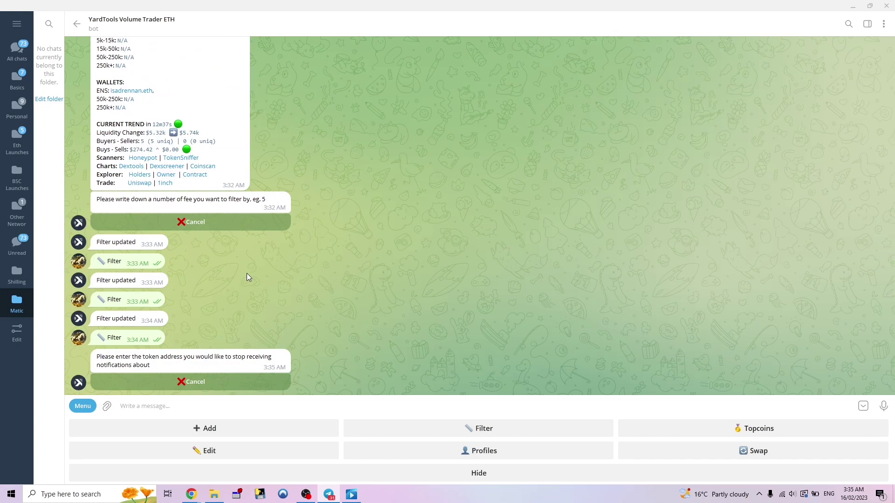
{"action": "scroll", "coordinate": [221, 281], "scroll_direction": "up", "scroll_amount": 15}
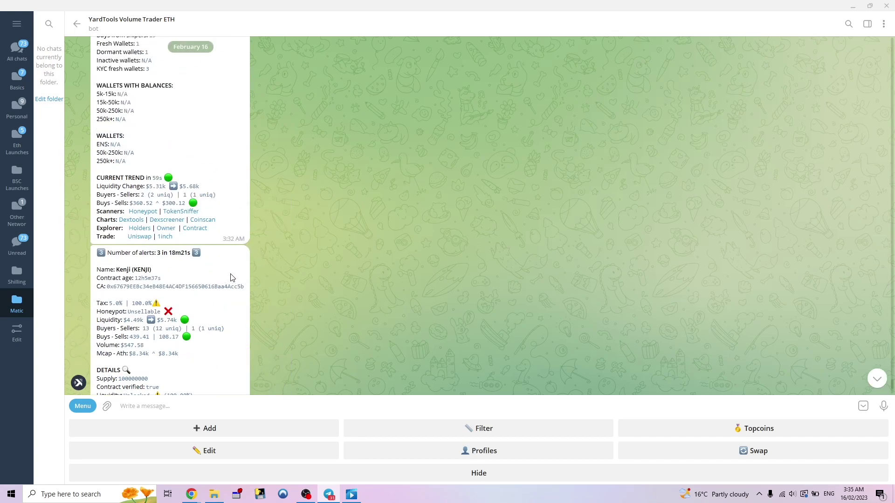
{"action": "double_click", "coordinate": [189, 288]}
{"action": "scroll", "coordinate": [184, 285], "scroll_direction": "down", "scroll_amount": 15}
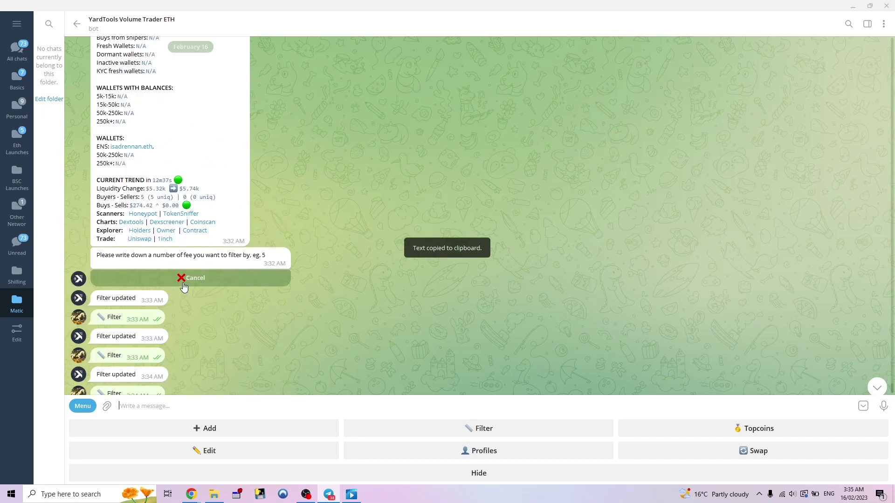
{"action": "key", "text": "ctrl+v"}
{"action": "key", "text": "Return"}
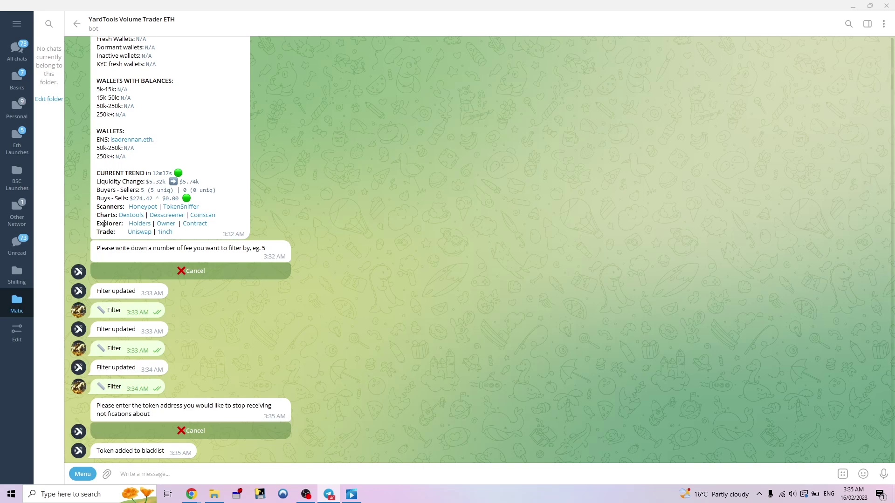
Step: Bring back the bot's options with /menu and open the Volume Trader's Wallets filter
{"action": "scroll", "coordinate": [309, 360], "scroll_direction": "up", "scroll_amount": 5}
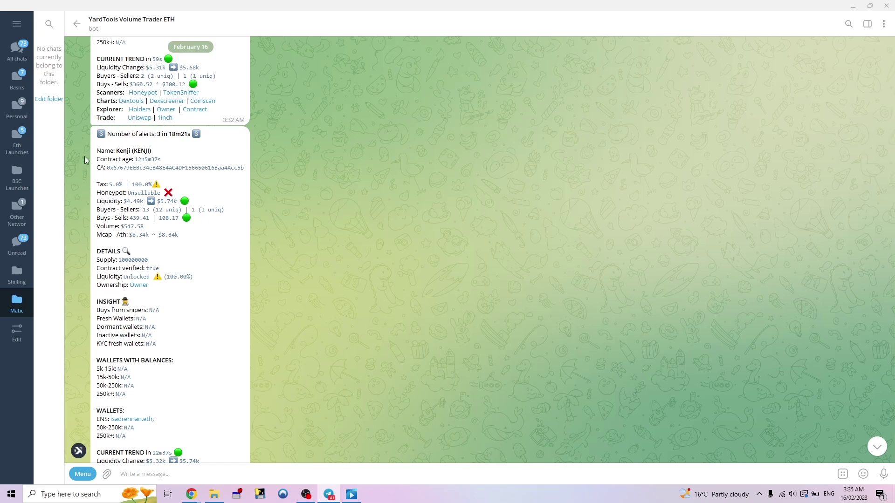
{"action": "scroll", "coordinate": [142, 250], "scroll_direction": "down", "scroll_amount": 5}
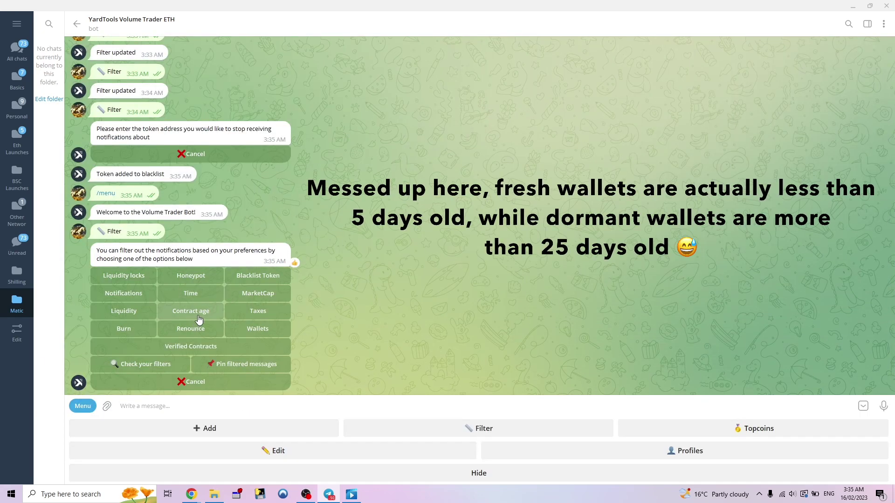
{"action": "left_click", "coordinate": [263, 337]}
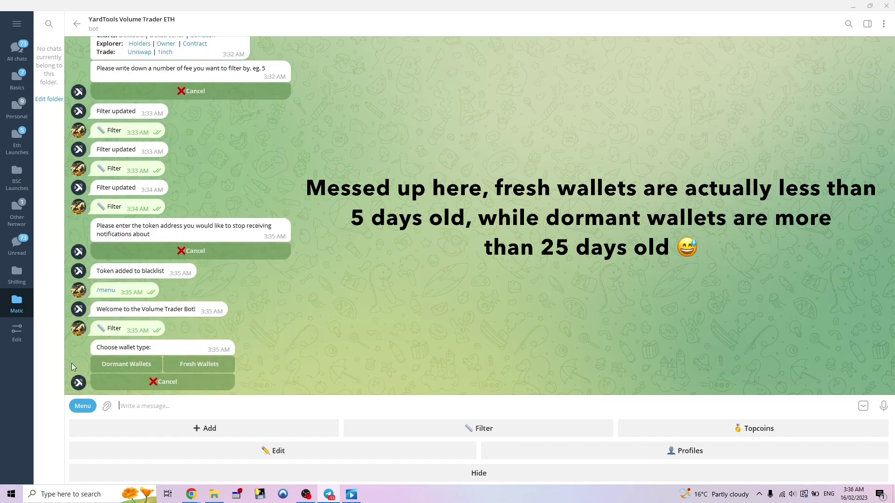
Step: Examine the fresh and dormant wallet entries in the Kenji alert's Insight section, along with its wallet balances
{"action": "scroll", "coordinate": [177, 287], "scroll_direction": "up", "scroll_amount": 3}
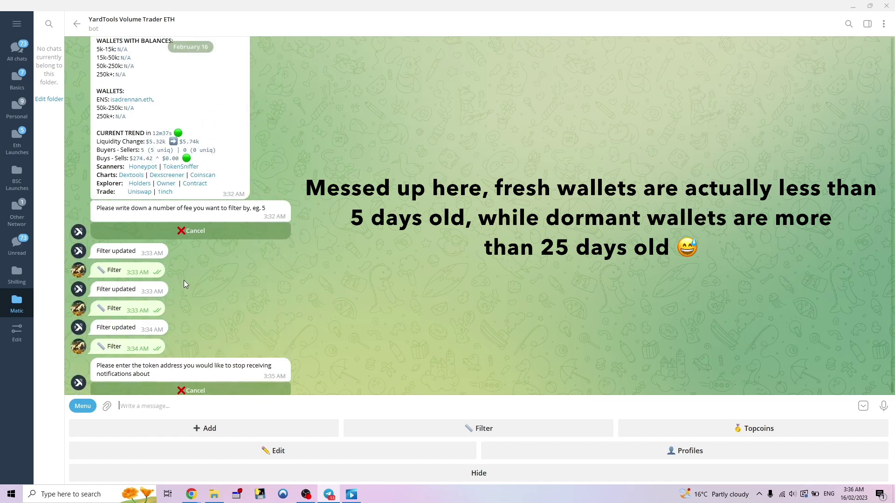
{"action": "scroll", "coordinate": [176, 286], "scroll_direction": "up", "scroll_amount": 2}
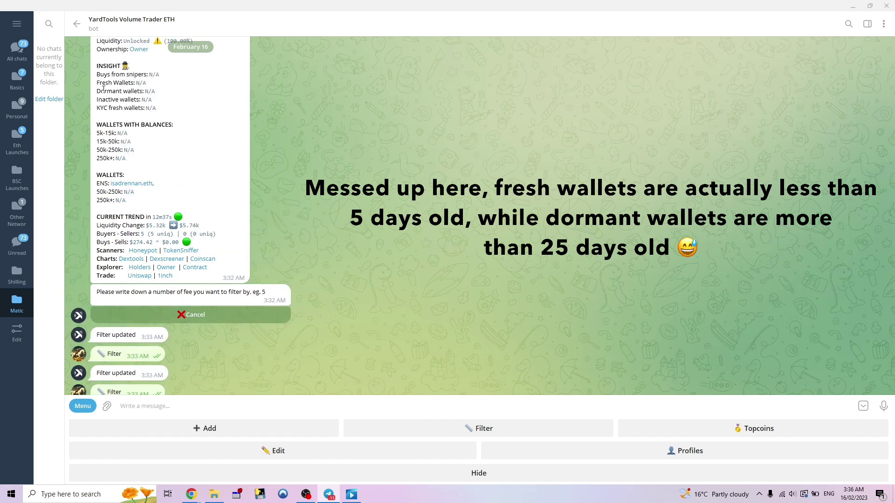
{"action": "left_click_drag", "start_coordinate": [105, 83], "coordinate": [128, 83]}
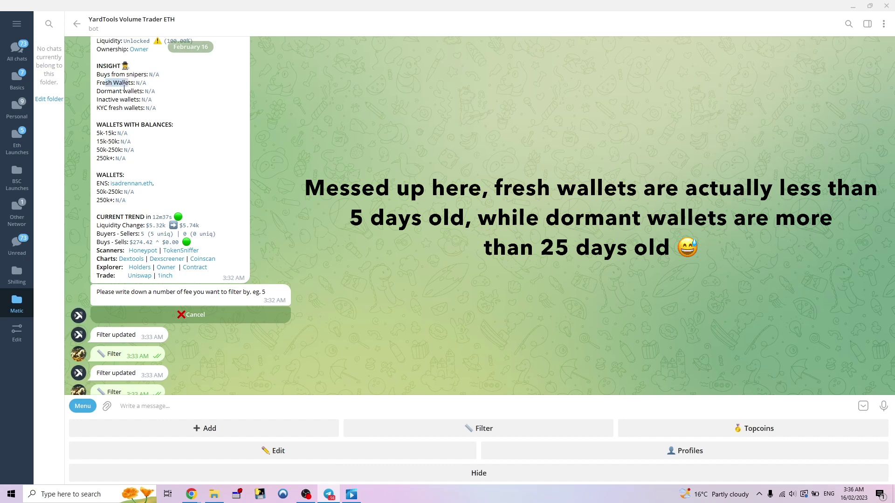
{"action": "left_click", "coordinate": [98, 83]}
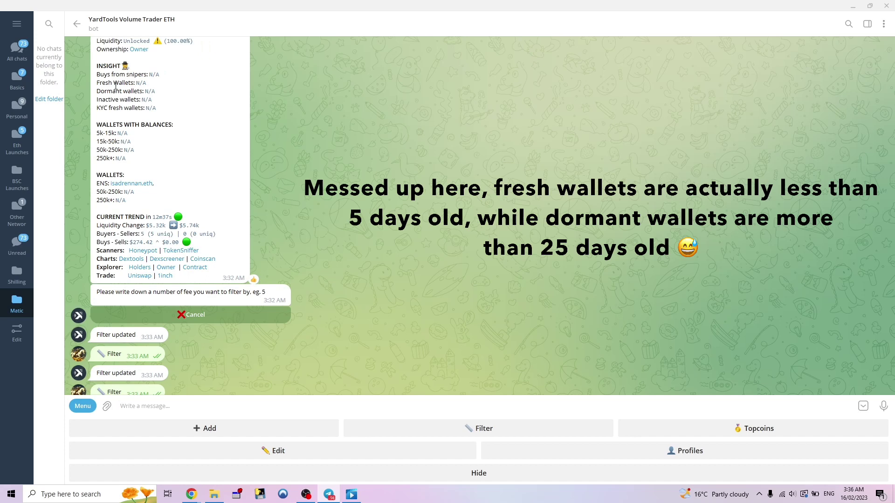
{"action": "scroll", "coordinate": [125, 93], "scroll_direction": "down", "scroll_amount": 5}
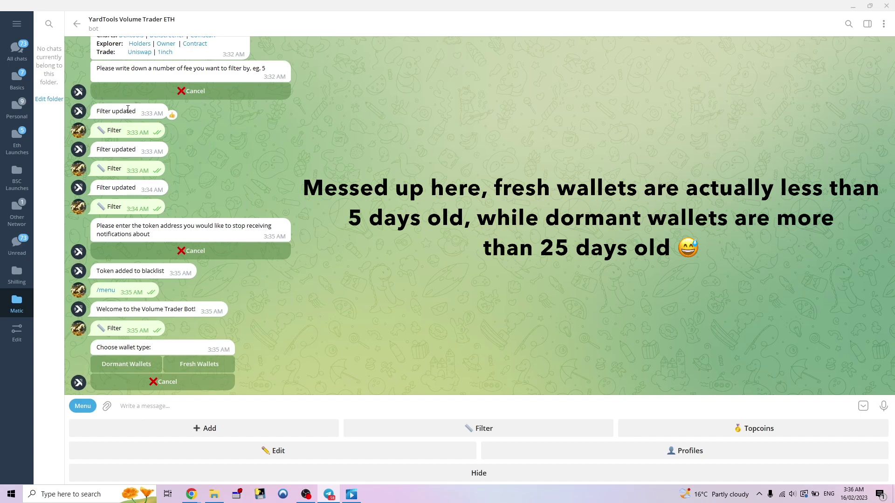
{"action": "scroll", "coordinate": [137, 93], "scroll_direction": "up", "scroll_amount": 3}
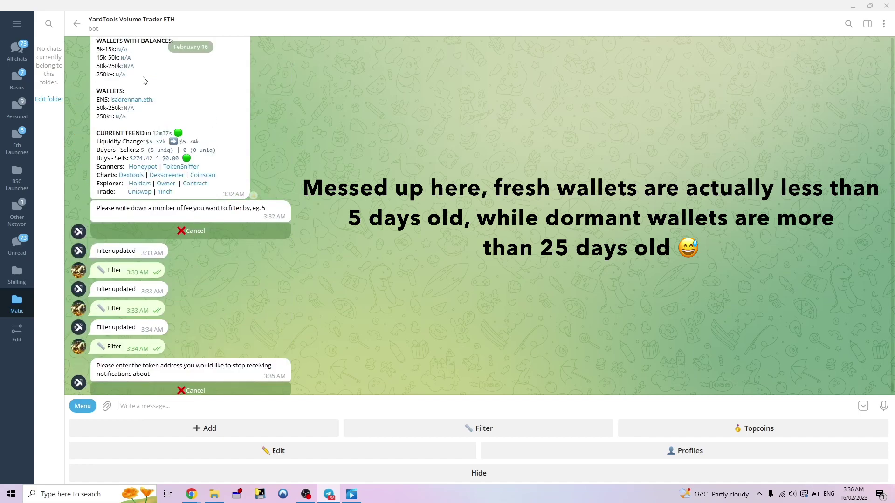
{"action": "scroll", "coordinate": [148, 77], "scroll_direction": "down", "scroll_amount": 3}
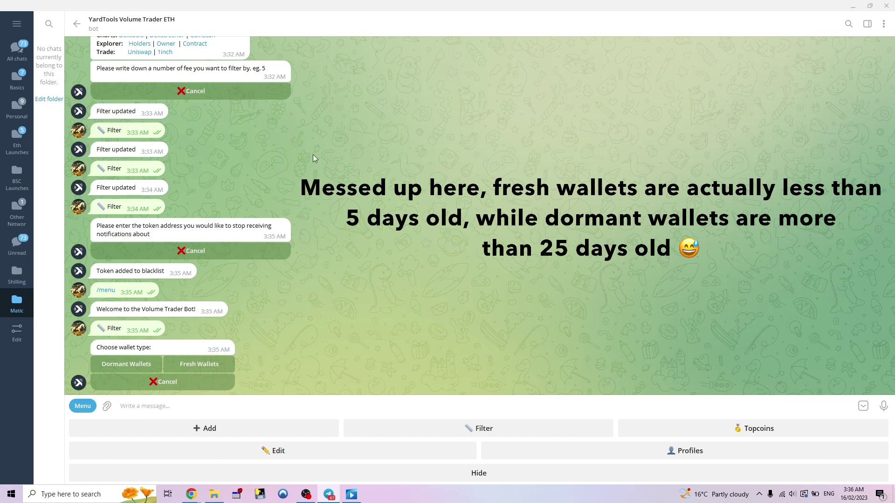
Step: Choose Dormant Wallets as the wallet type and set the Min. Dormant Wallets filter to 30
{"action": "left_click", "coordinate": [148, 364]}
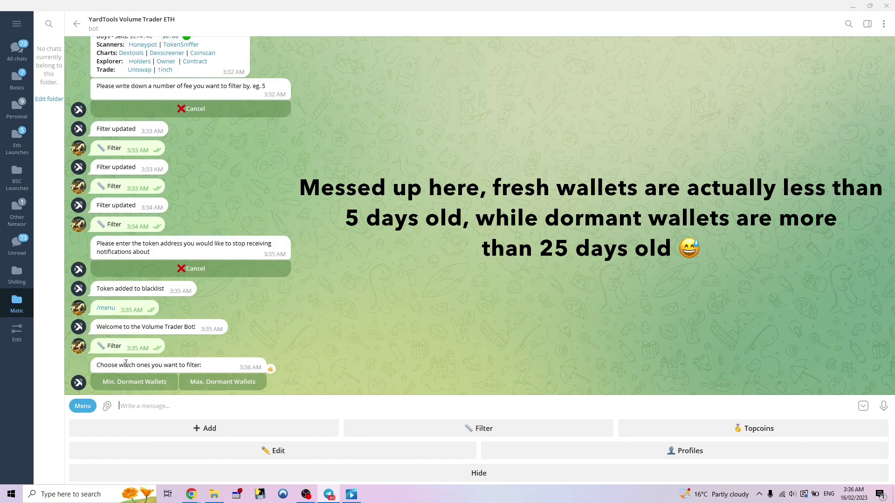
{"action": "left_click", "coordinate": [157, 385]}
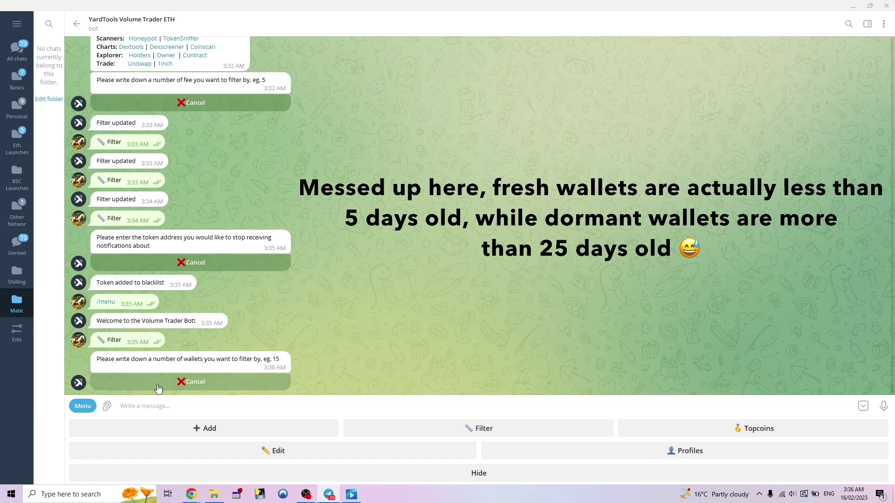
{"action": "type", "text": "30"}
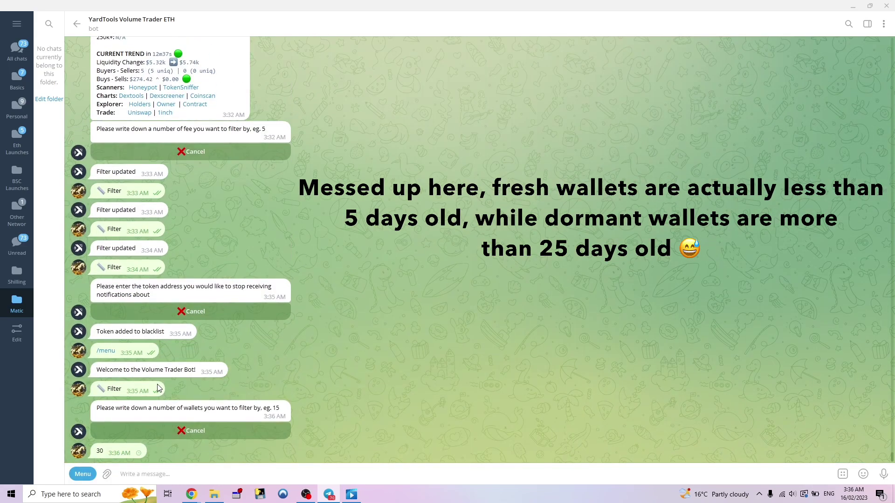
{"action": "key", "text": "Return"}
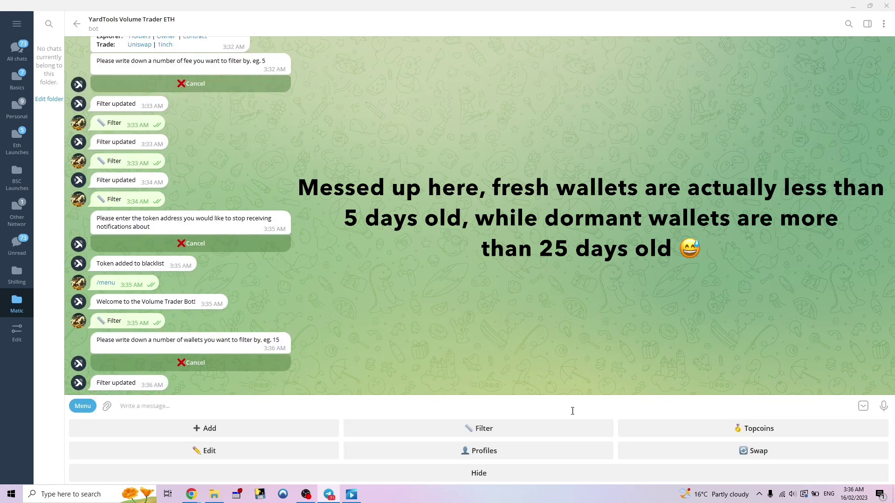
Step: Set the Volume Trader's Min. Fresh Wallets filter to 20
{"action": "left_click", "coordinate": [521, 428]}
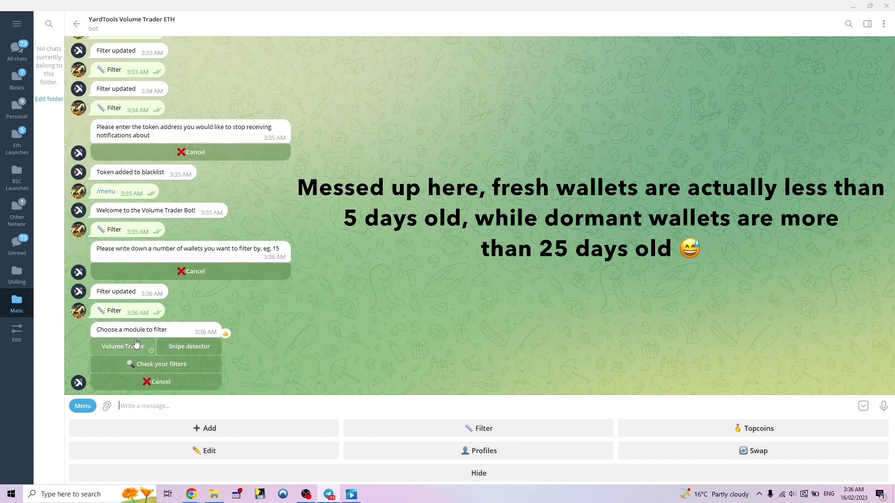
{"action": "left_click", "coordinate": [252, 334]}
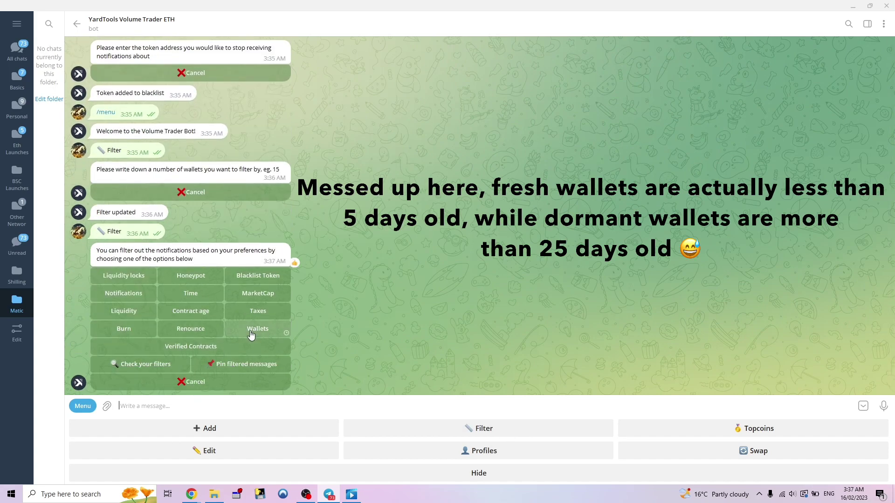
{"action": "left_click", "coordinate": [200, 364]}
{"action": "scroll", "coordinate": [286, 239], "scroll_direction": "up", "scroll_amount": 3}
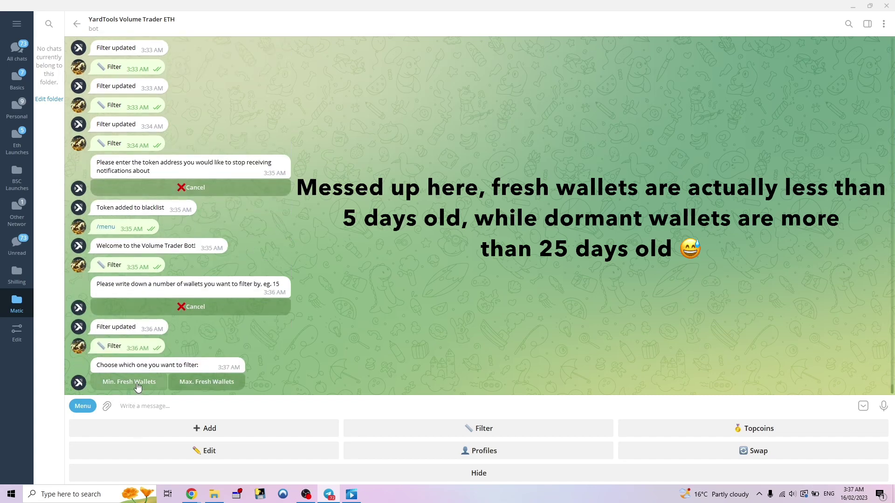
{"action": "left_click", "coordinate": [139, 385]}
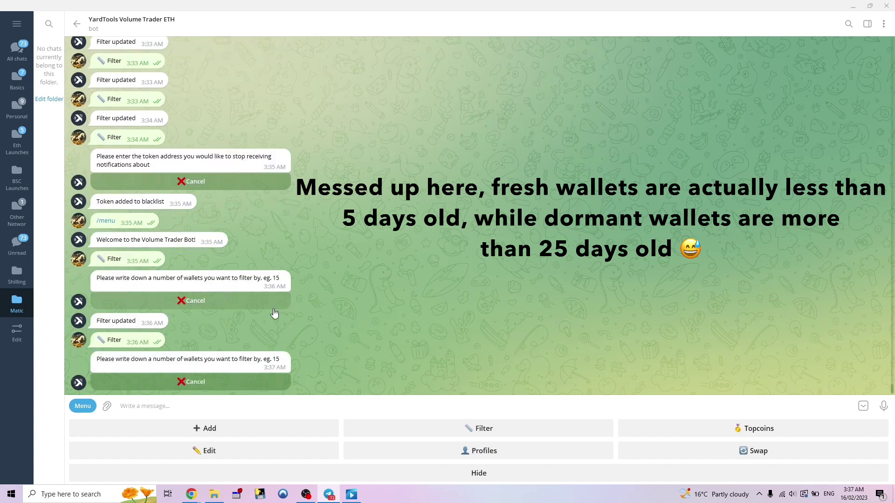
{"action": "type", "text": "20"}
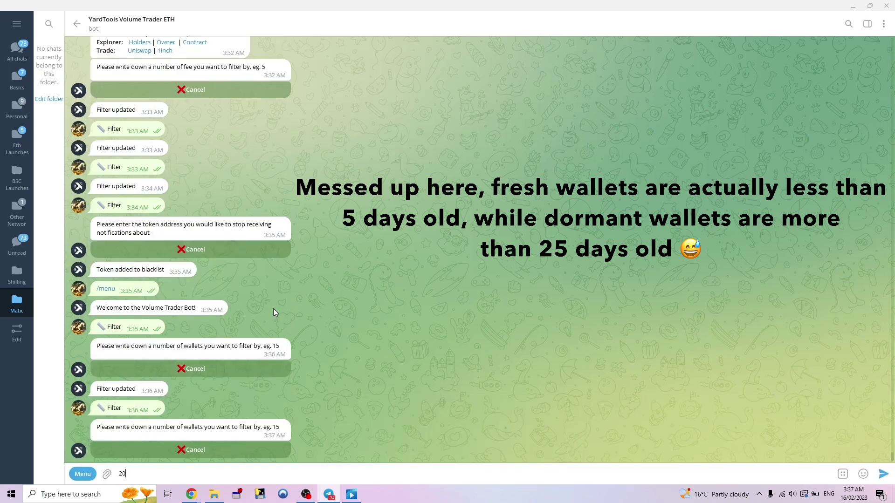
{"action": "key", "text": "Return"}
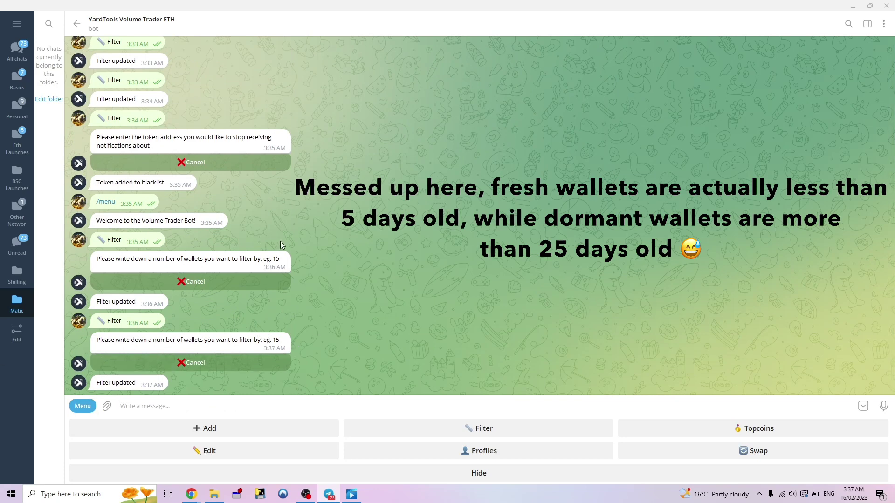
{"action": "scroll", "coordinate": [160, 219], "scroll_direction": "up", "scroll_amount": 2}
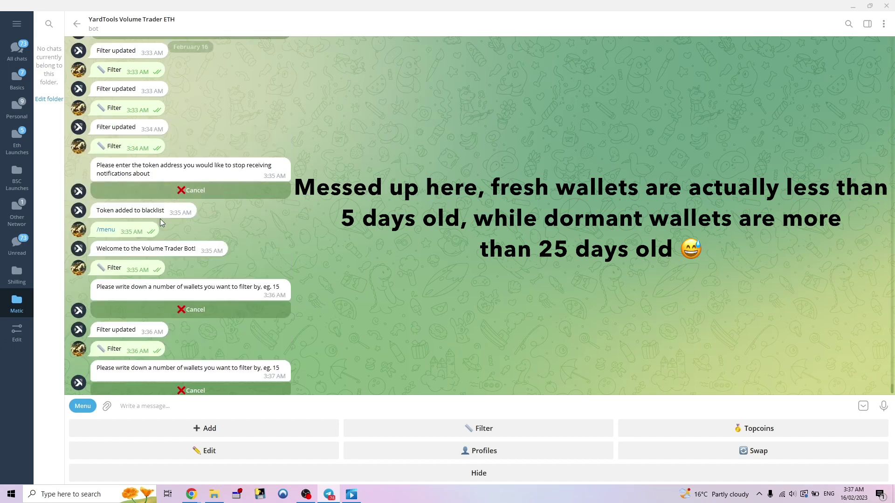
{"action": "scroll", "coordinate": [160, 219], "scroll_direction": "up", "scroll_amount": 3}
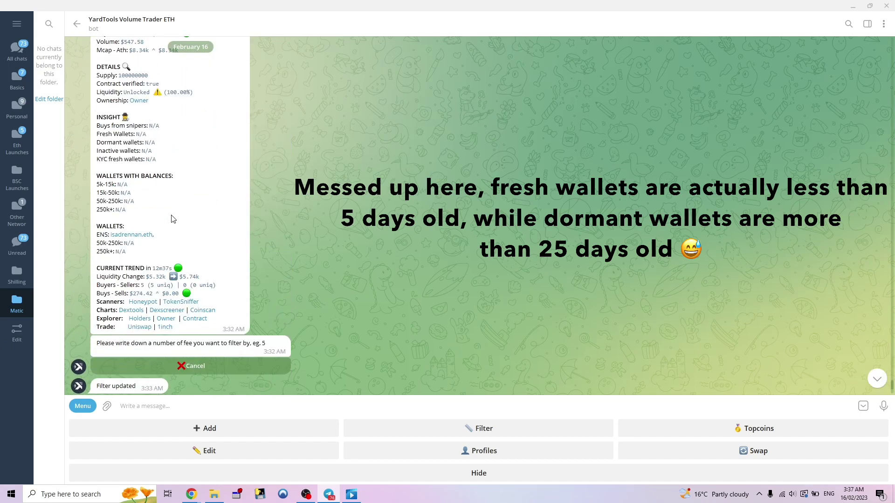
{"action": "scroll", "coordinate": [172, 219], "scroll_direction": "up", "scroll_amount": 4}
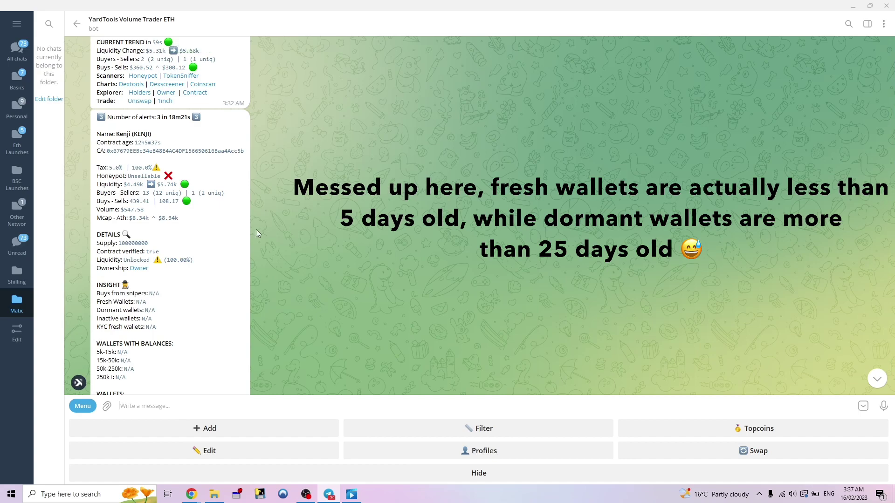
{"action": "scroll", "coordinate": [261, 230], "scroll_direction": "down", "scroll_amount": 15}
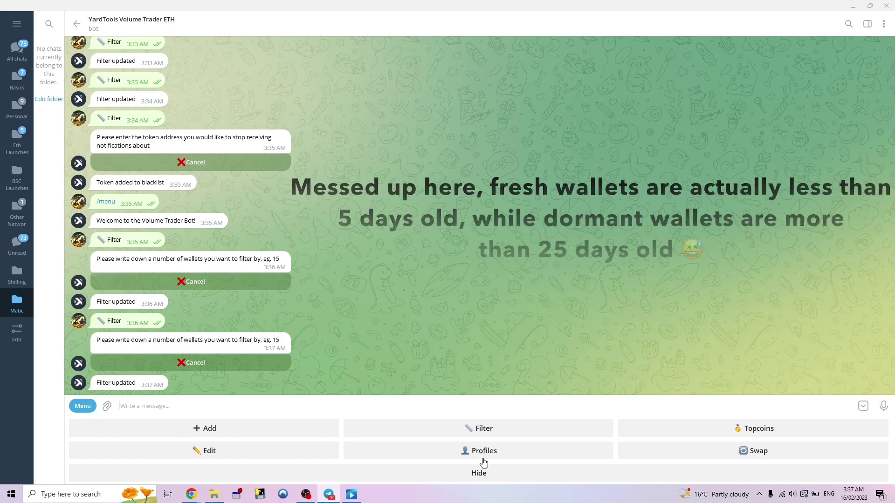
Step: List the filters currently set for the Volume Trader and reset all of them
{"action": "double_click", "coordinate": [512, 432]}
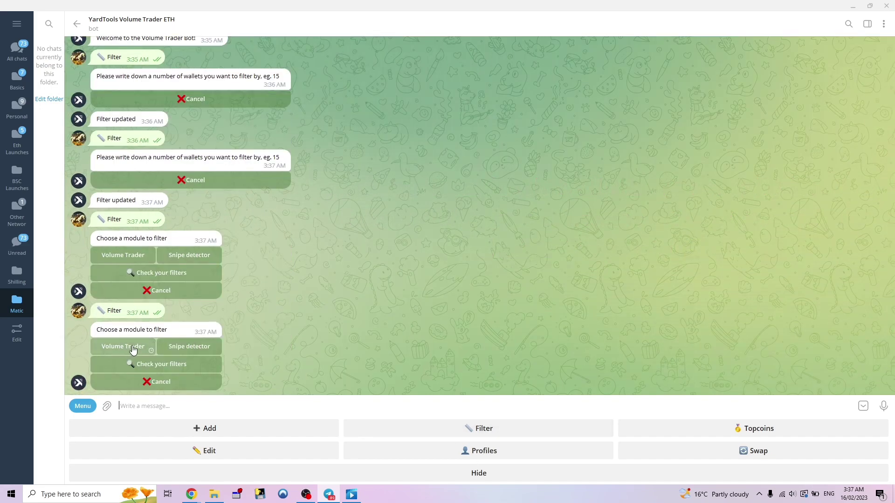
{"action": "left_click", "coordinate": [133, 349]}
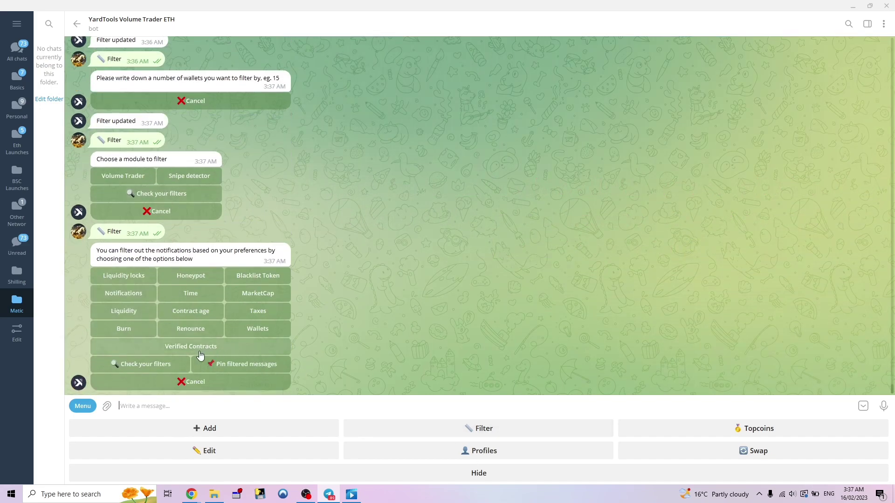
{"action": "left_click", "coordinate": [146, 364]}
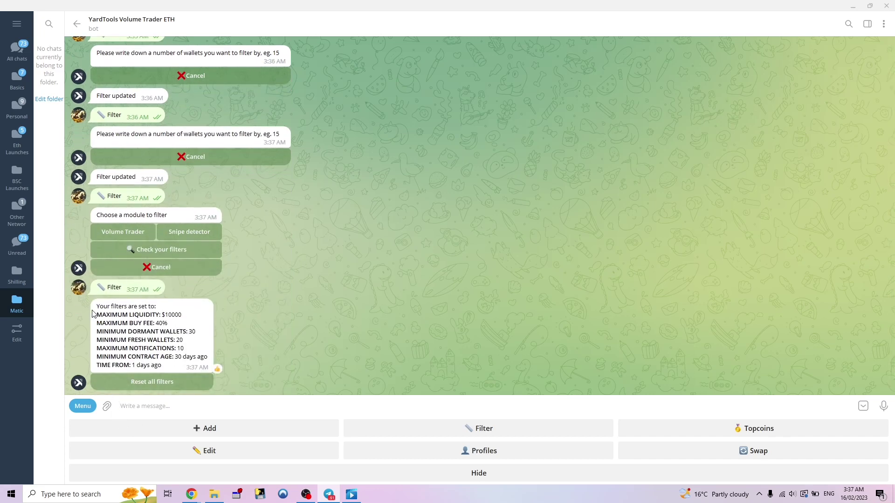
{"action": "left_click_drag", "start_coordinate": [92, 314], "coordinate": [155, 371]}
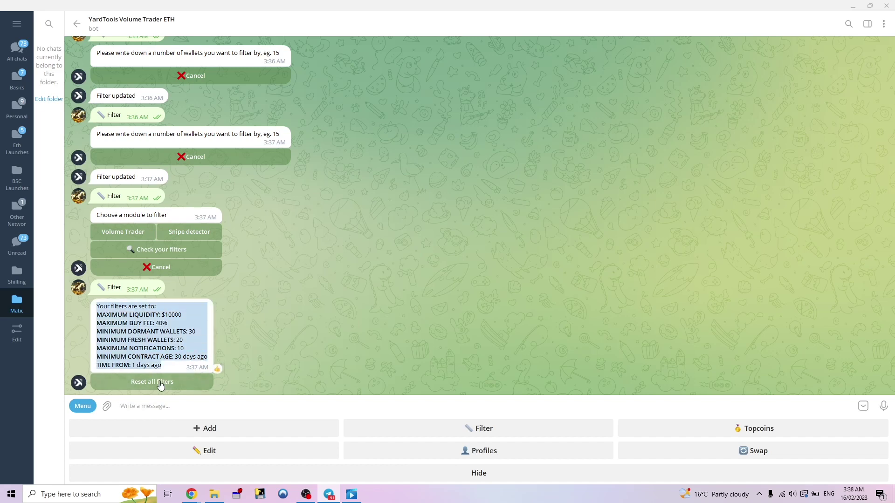
{"action": "left_click", "coordinate": [159, 383]}
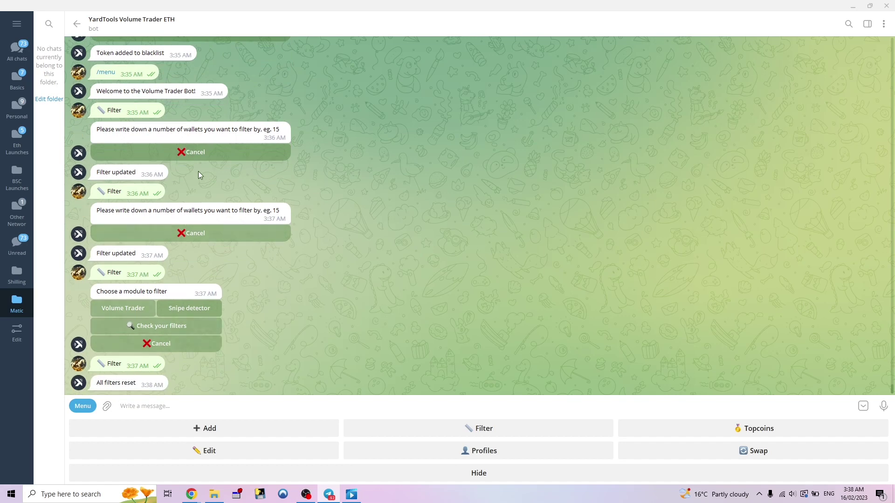
Step: Choose a number of unique snipers for the Snipe detector's Sniper-scale threshold filter
{"action": "left_click", "coordinate": [479, 428]}
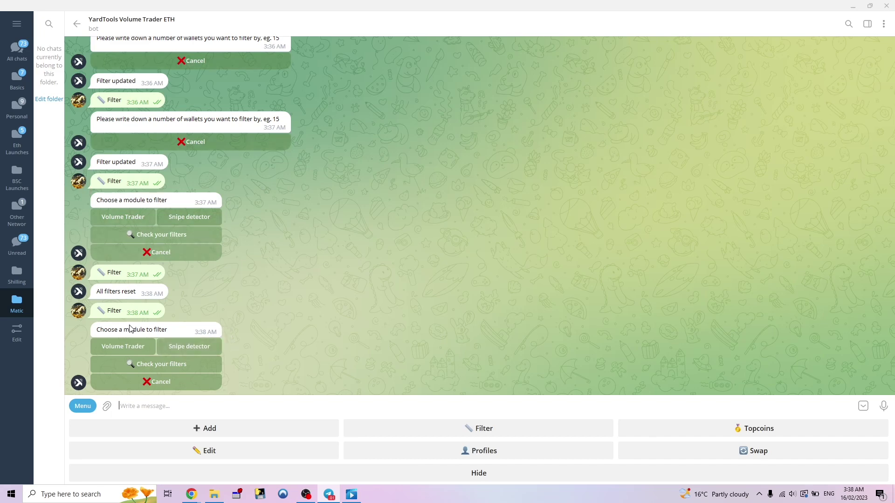
{"action": "left_click", "coordinate": [182, 347]}
{"action": "left_click", "coordinate": [167, 347]}
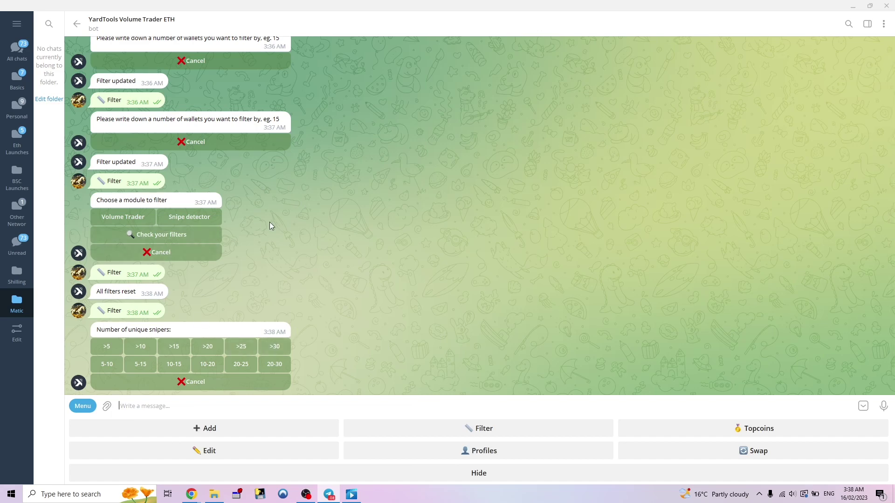
{"action": "scroll", "coordinate": [267, 220], "scroll_direction": "up", "scroll_amount": 1}
{"action": "scroll", "coordinate": [279, 226], "scroll_direction": "down", "scroll_amount": 1}
{"action": "scroll", "coordinate": [208, 296], "scroll_direction": "up", "scroll_amount": 5}
{"action": "scroll", "coordinate": [210, 307], "scroll_direction": "down", "scroll_amount": 1}
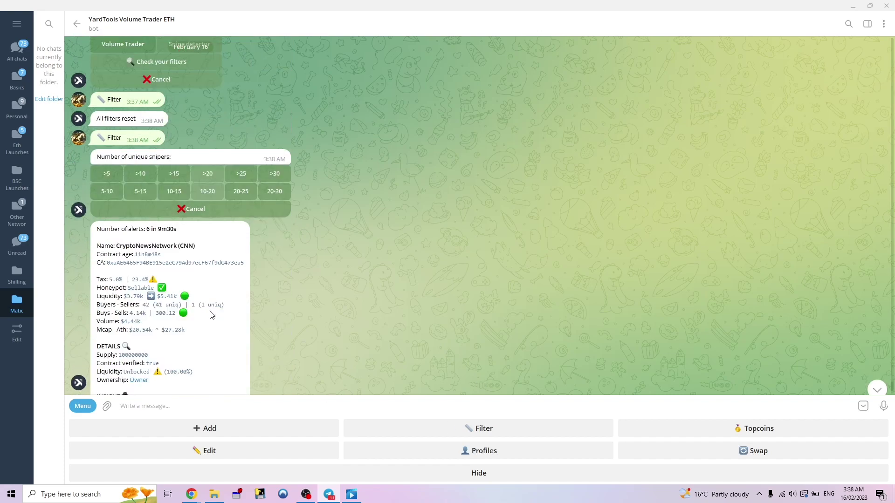
{"action": "scroll", "coordinate": [209, 313], "scroll_direction": "up", "scroll_amount": 1}
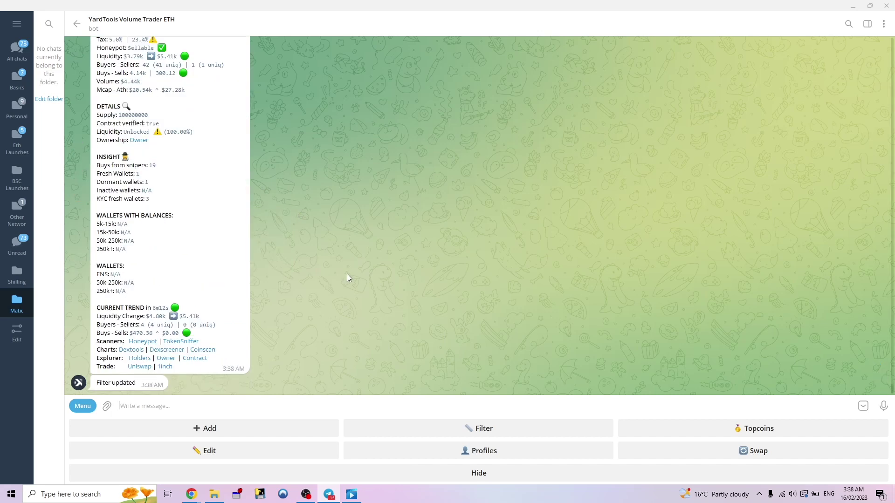
Step: Check the filters through the Snipe detector module and reset all of them
{"action": "left_click", "coordinate": [488, 429]}
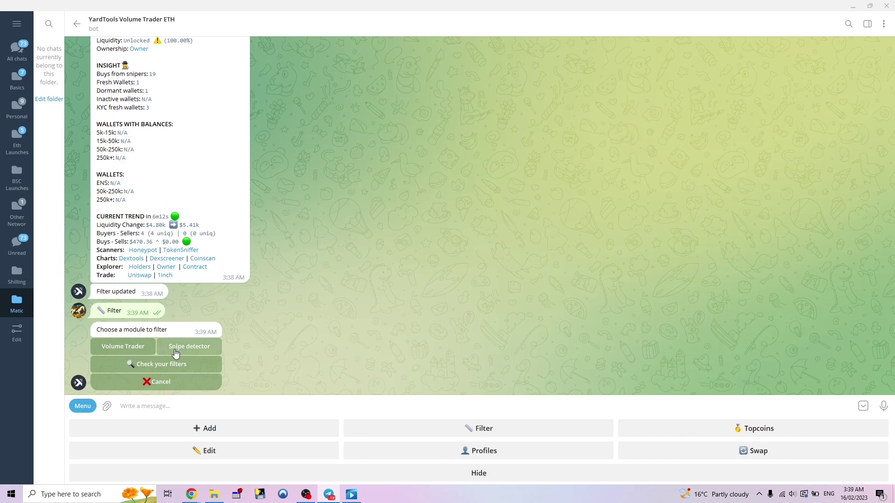
{"action": "left_click", "coordinate": [186, 339]}
{"action": "left_click", "coordinate": [145, 366]}
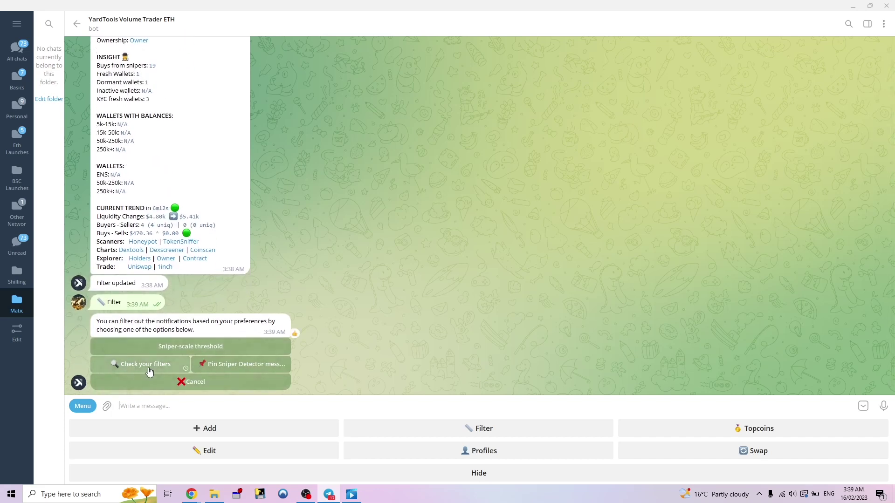
{"action": "left_click", "coordinate": [142, 390]}
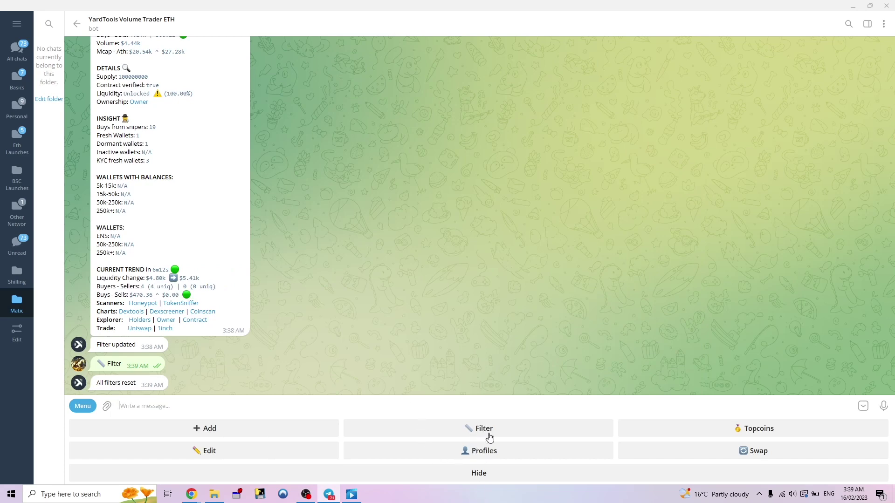
Step: Review the saved filter profiles and set the Safest early tokens profile as active
{"action": "left_click", "coordinate": [489, 453]}
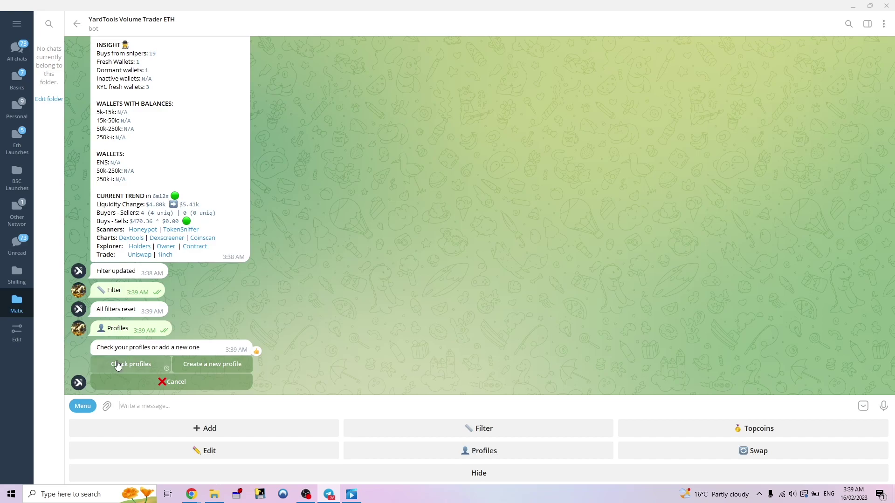
{"action": "left_click", "coordinate": [117, 364]}
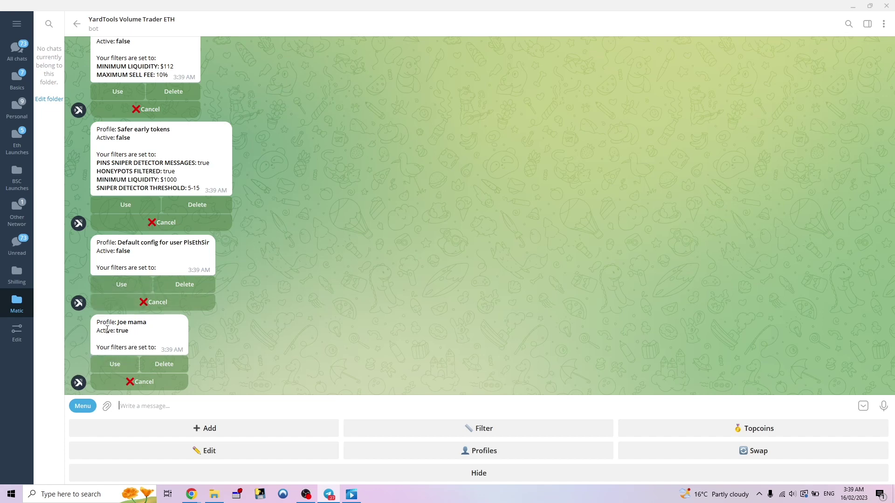
{"action": "scroll", "coordinate": [90, 258], "scroll_direction": "up", "scroll_amount": 1}
{"action": "scroll", "coordinate": [88, 255], "scroll_direction": "up", "scroll_amount": 6}
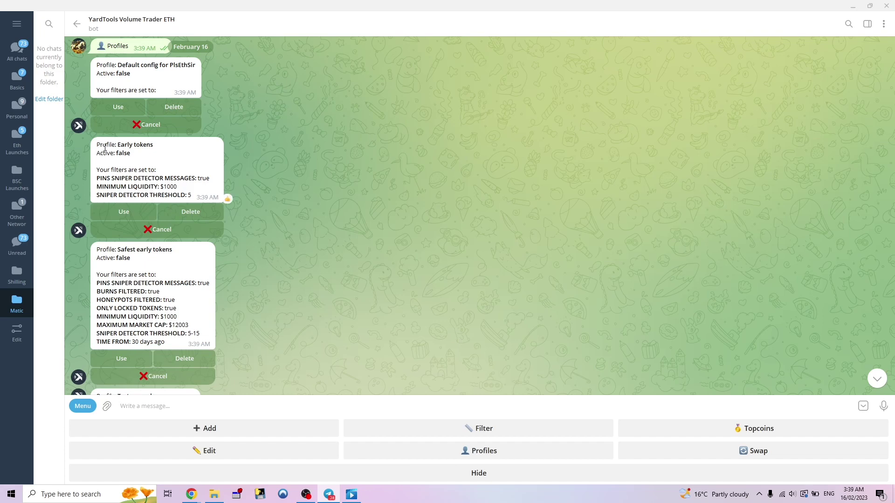
{"action": "scroll", "coordinate": [112, 259], "scroll_direction": "down", "scroll_amount": 1}
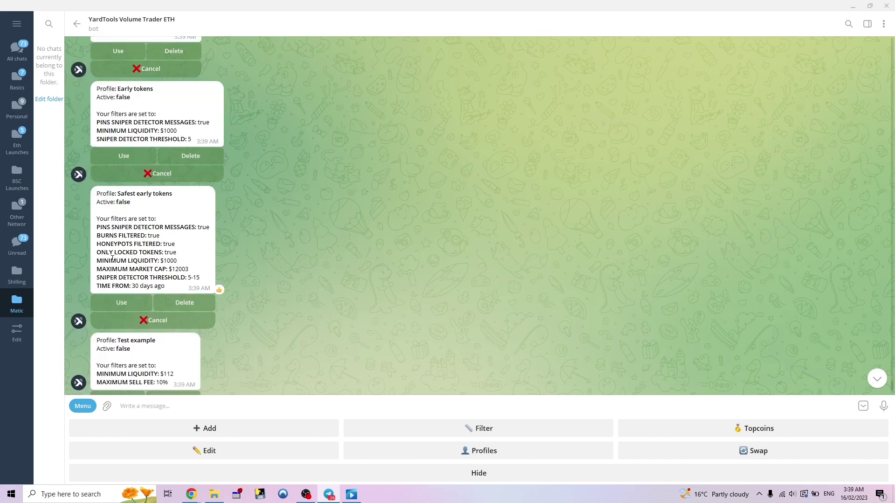
{"action": "scroll", "coordinate": [112, 259], "scroll_direction": "down", "scroll_amount": 2}
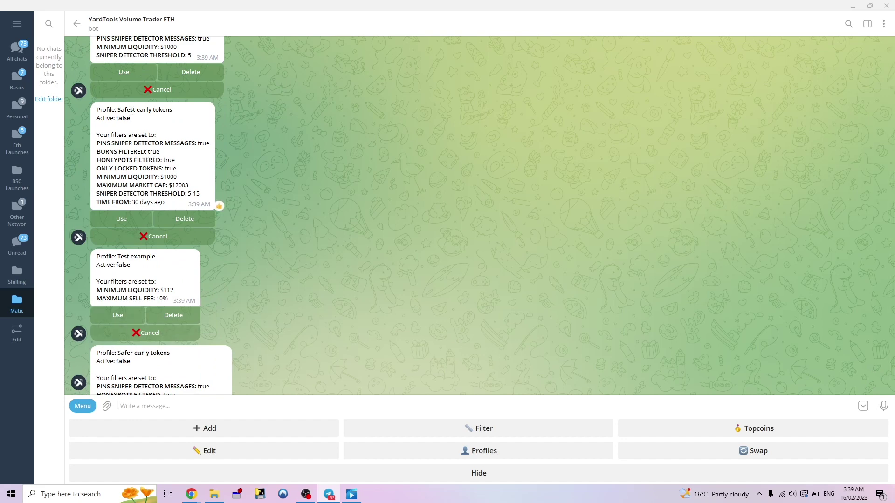
{"action": "scroll", "coordinate": [114, 118], "scroll_direction": "up", "scroll_amount": 1}
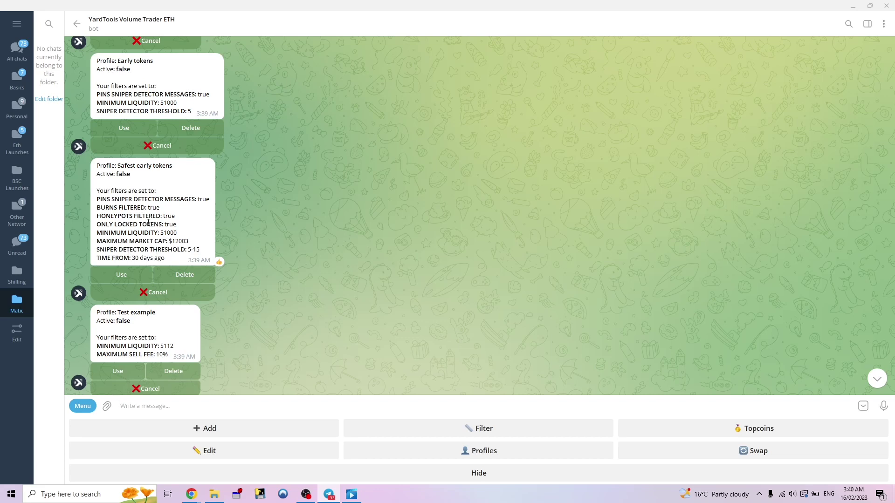
{"action": "left_click", "coordinate": [121, 278]}
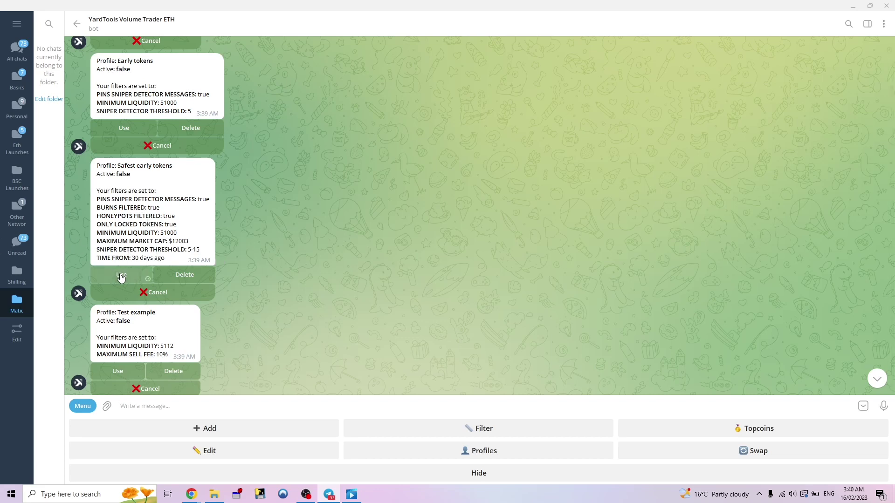
{"action": "scroll", "coordinate": [433, 237], "scroll_direction": "down", "scroll_amount": 6}
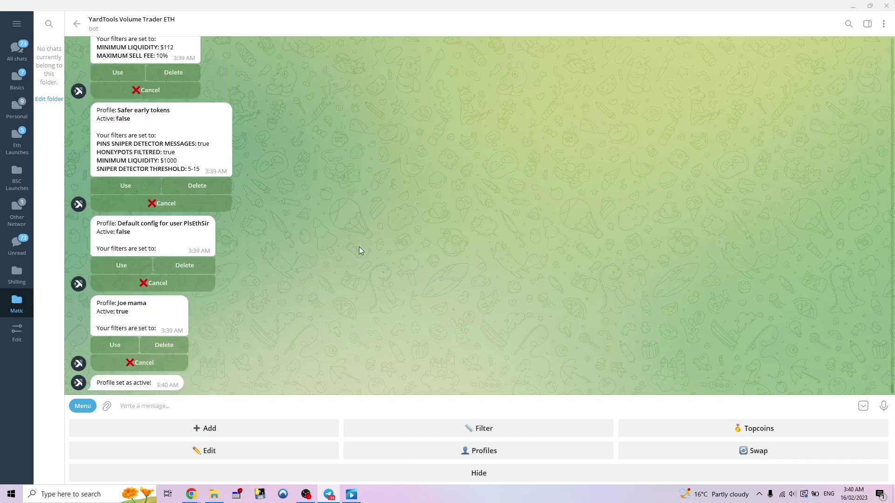
Step: Check the filters applied by the Safest early tokens profile and reset them all
{"action": "left_click", "coordinate": [509, 438]}
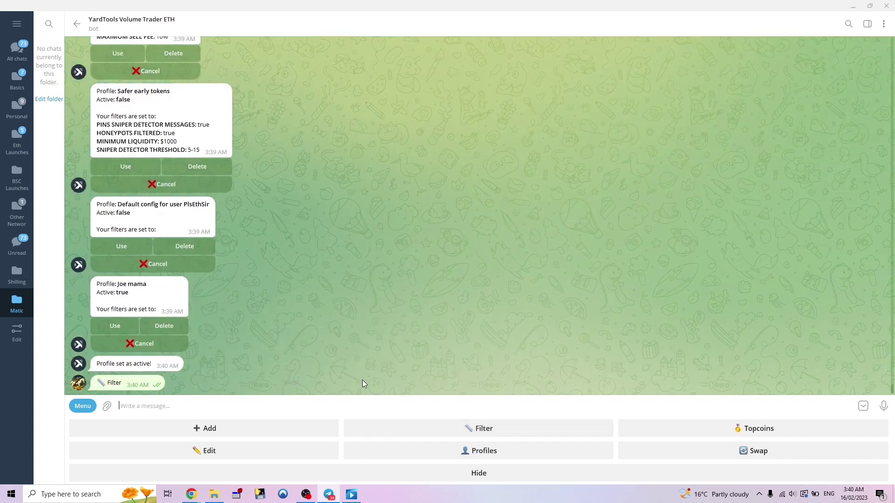
{"action": "scroll", "coordinate": [159, 161], "scroll_direction": "up", "scroll_amount": 8}
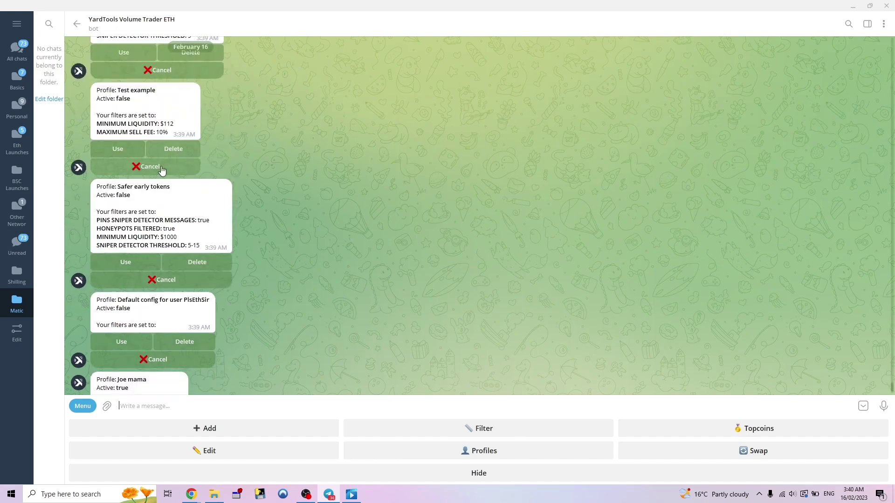
{"action": "scroll", "coordinate": [158, 161], "scroll_direction": "down", "scroll_amount": 8}
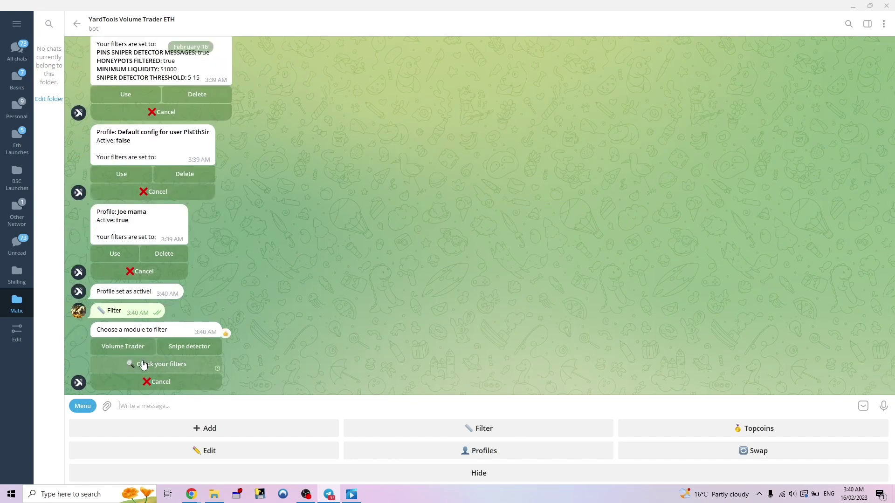
{"action": "scroll", "coordinate": [143, 361], "scroll_direction": "up", "scroll_amount": 2}
{"action": "scroll", "coordinate": [143, 361], "scroll_direction": "down", "scroll_amount": 3}
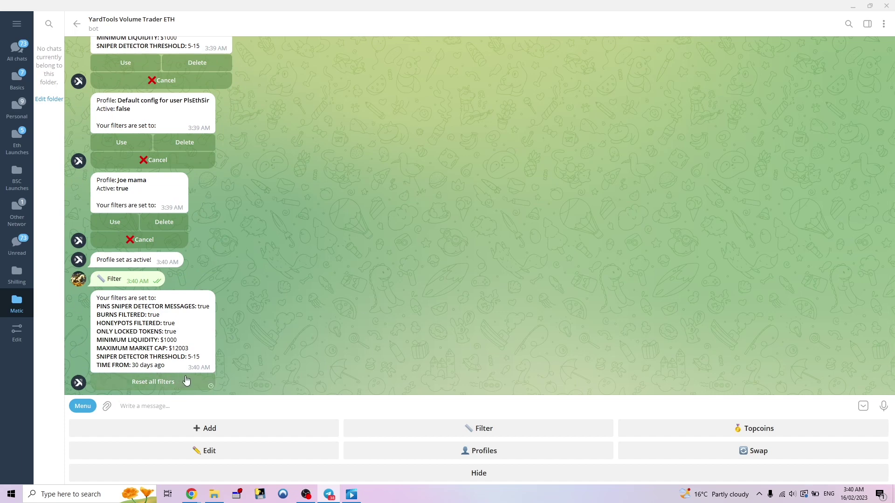
{"action": "scroll", "coordinate": [549, 390], "scroll_direction": "up", "scroll_amount": 3}
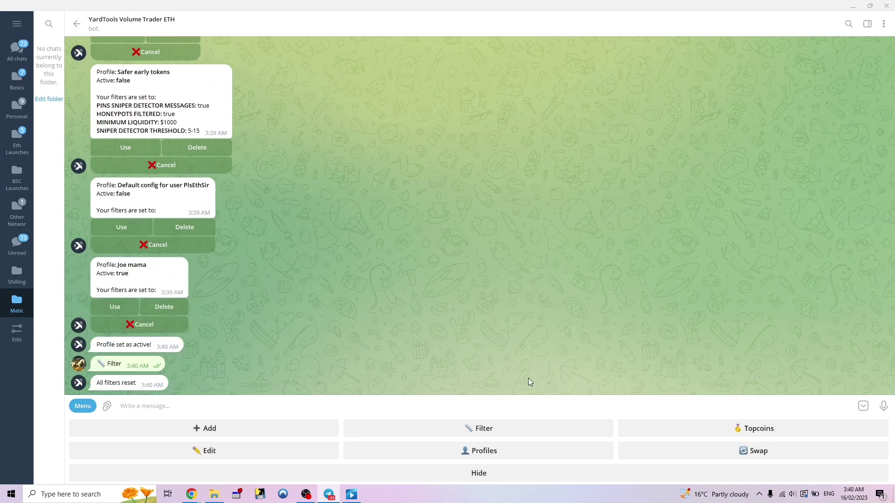
Step: Create a new filter profile named Test example
{"action": "left_click", "coordinate": [513, 450]}
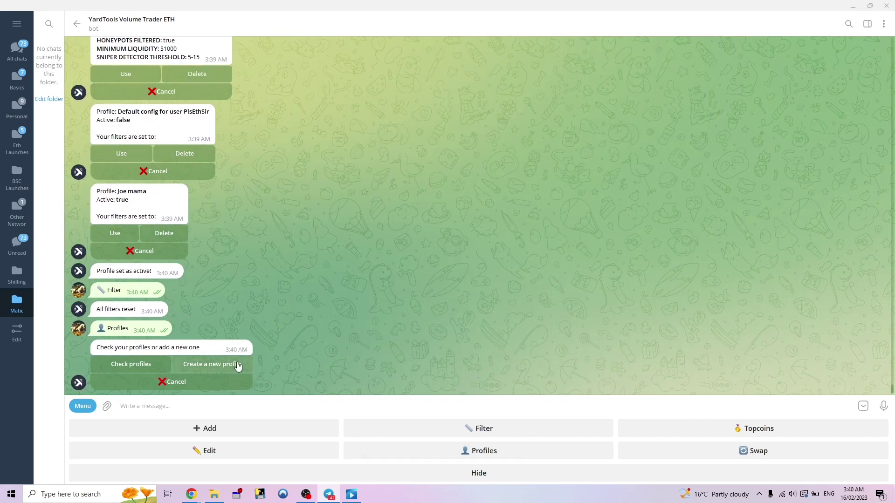
{"action": "left_click", "coordinate": [237, 366]}
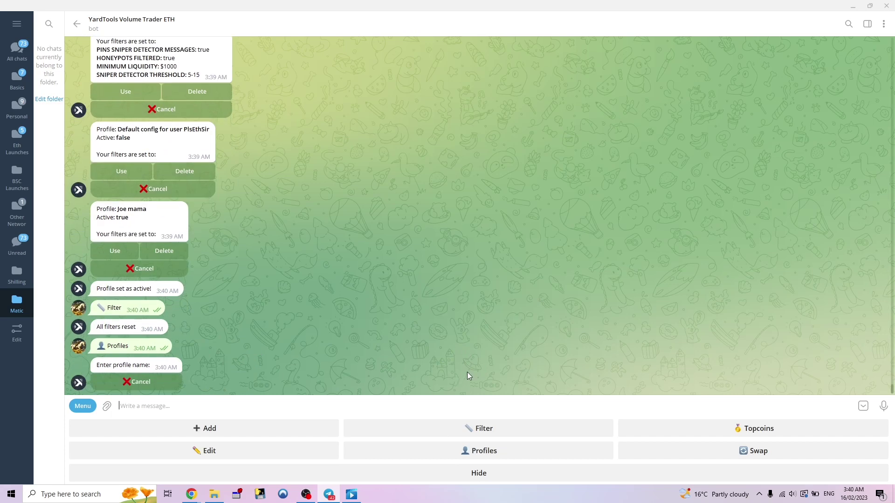
{"action": "type", "text": "Te"}
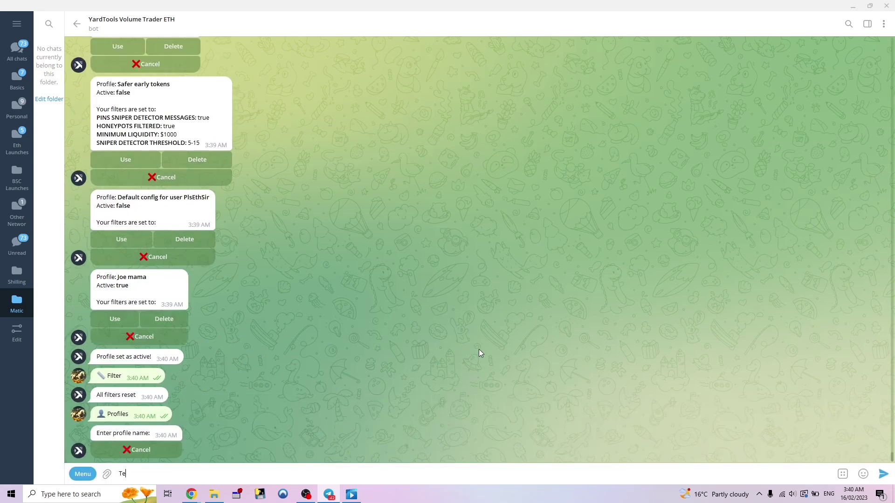
{"action": "type", "text": "st example"}
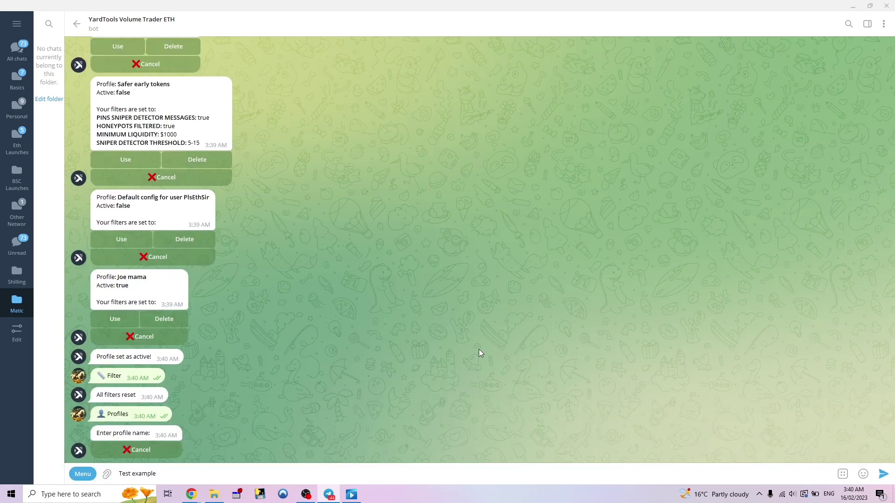
{"action": "key", "text": "Return"}
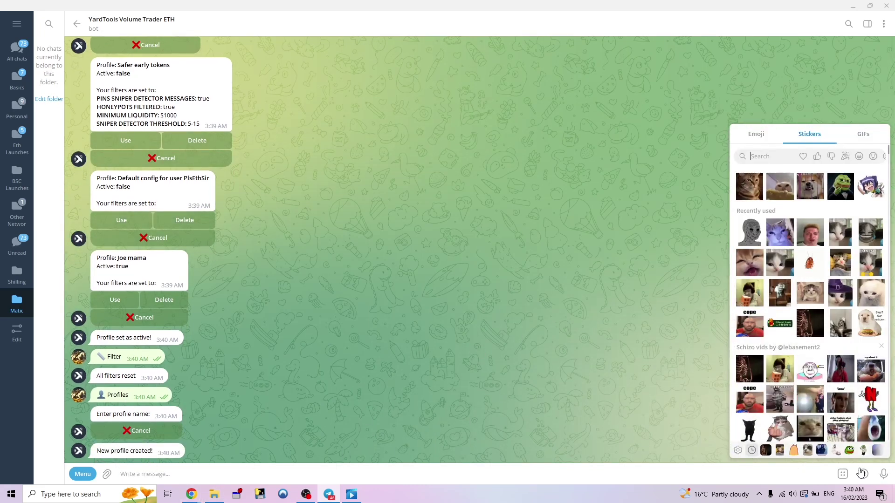
Step: Enable the Burn filter in the Volume Trader module so that only tokens with unruggable liquidity are shown
{"action": "left_click", "coordinate": [80, 473]}
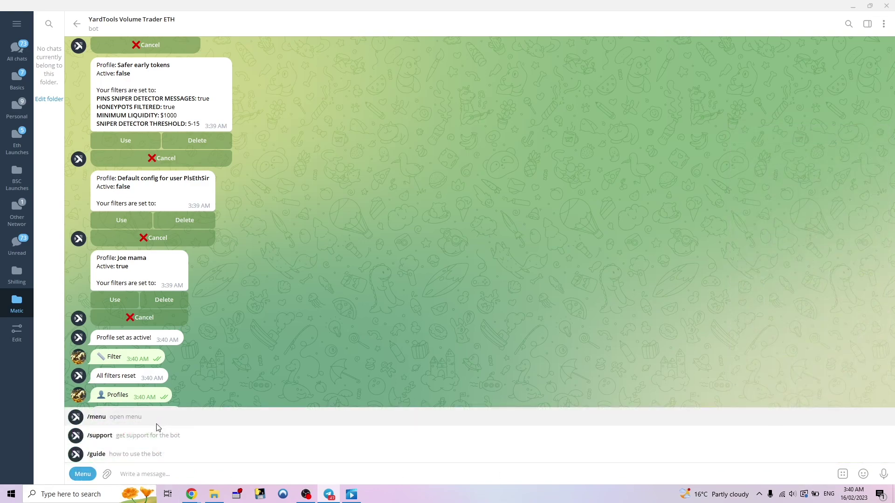
{"action": "left_click", "coordinate": [159, 417]}
{"action": "left_click", "coordinate": [519, 435]}
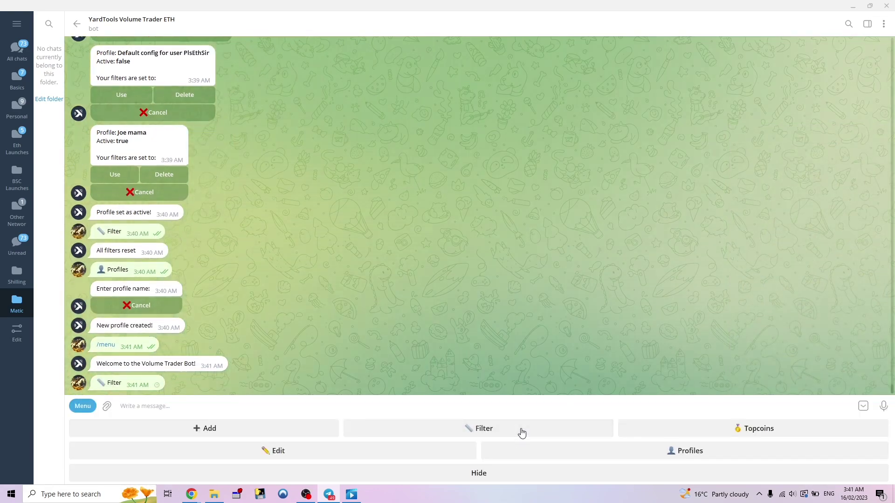
{"action": "left_click", "coordinate": [132, 345]}
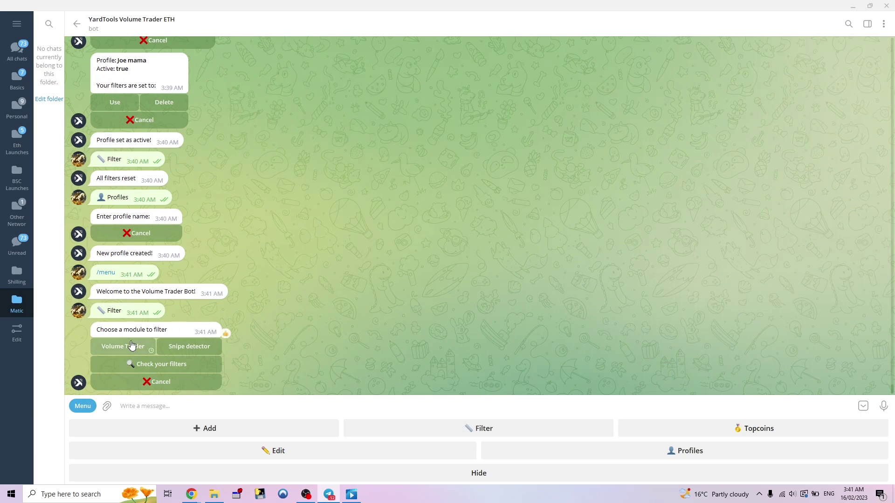
{"action": "left_click", "coordinate": [118, 326]}
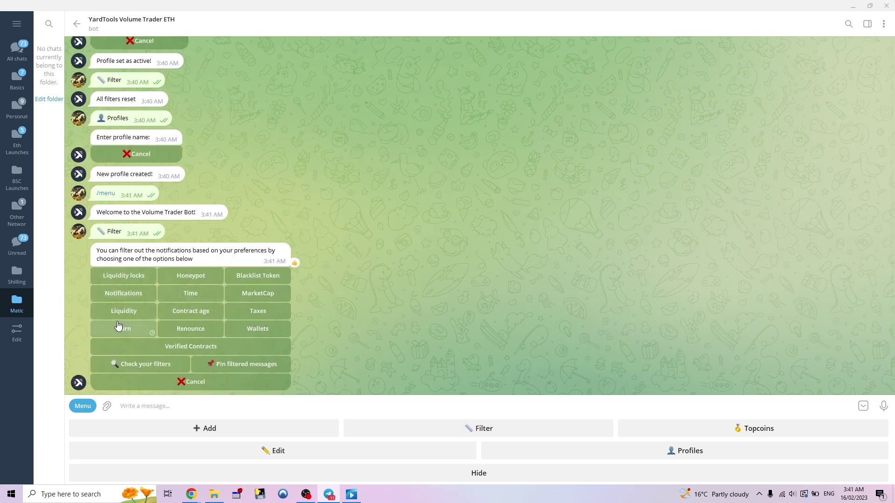
{"action": "left_click", "coordinate": [166, 372]}
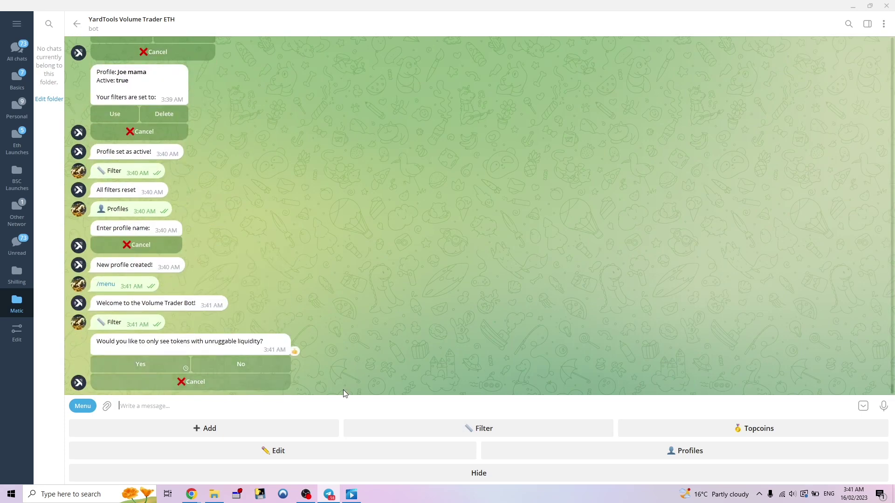
Step: Add the copied token address 0x67679EEBc34eB48E4AC4DF156650616Baa4Acc5b to the Volume Trader token blacklist
{"action": "left_click", "coordinate": [491, 427]}
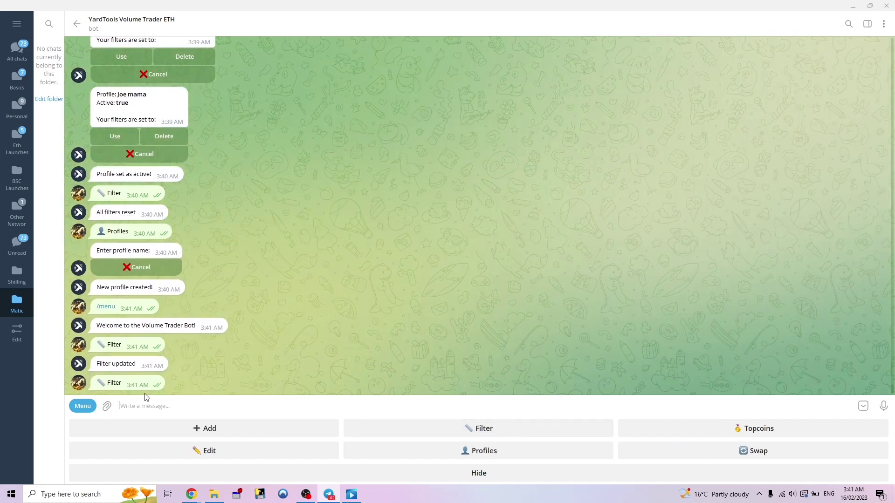
{"action": "left_click", "coordinate": [122, 349]}
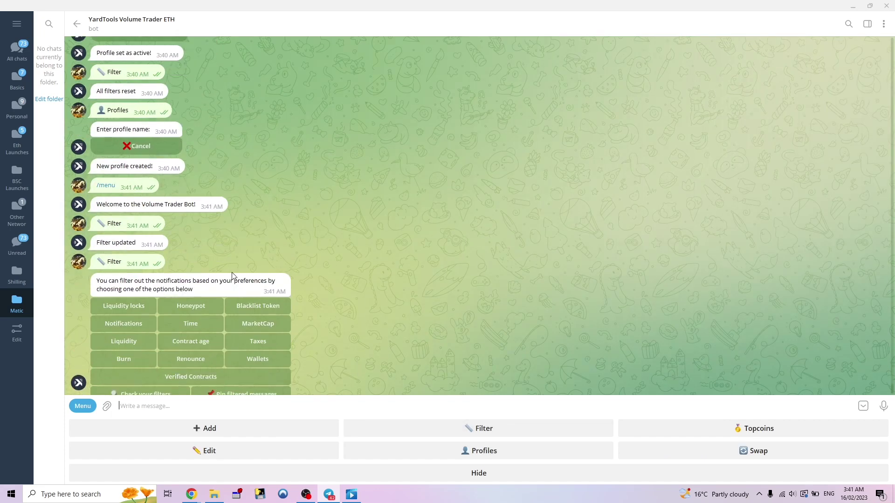
{"action": "left_click", "coordinate": [259, 277]}
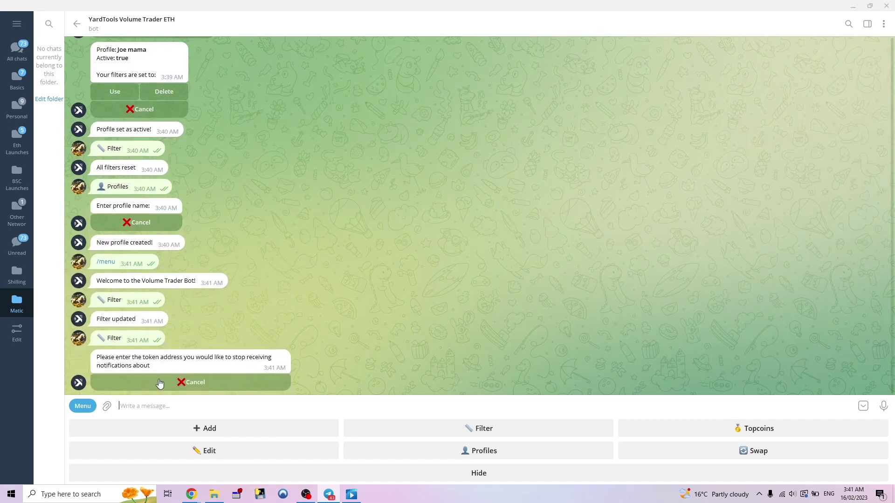
{"action": "key", "text": "ctrl+v"}
{"action": "key", "text": "Return"}
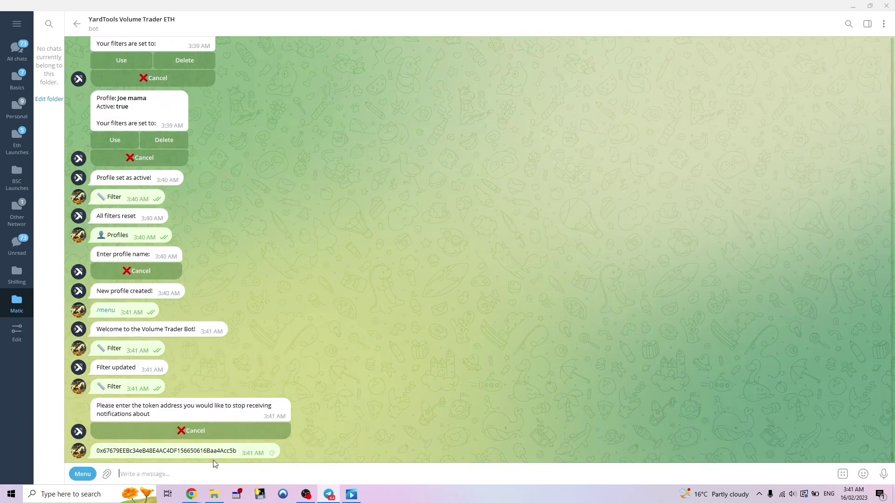
Step: Review the saved filter profiles and set the Test example profile with burns filtered as active
{"action": "left_click", "coordinate": [87, 477]}
{"action": "left_click", "coordinate": [119, 422]}
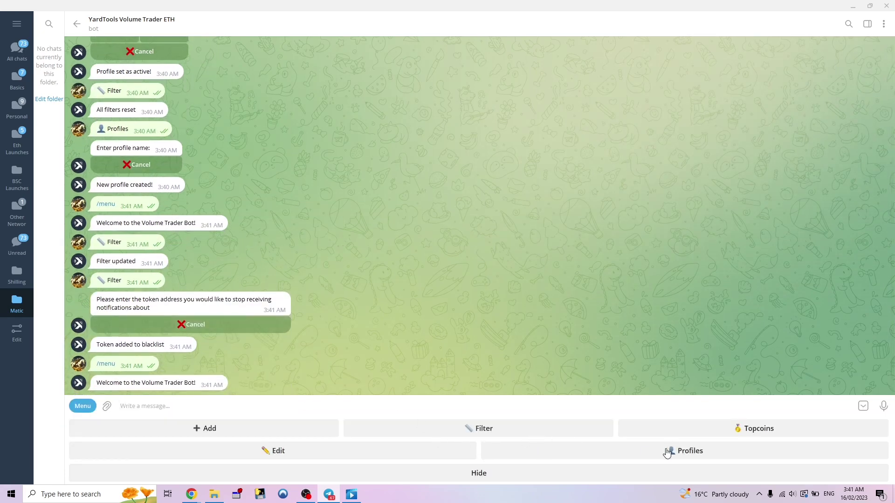
{"action": "left_click", "coordinate": [634, 451]}
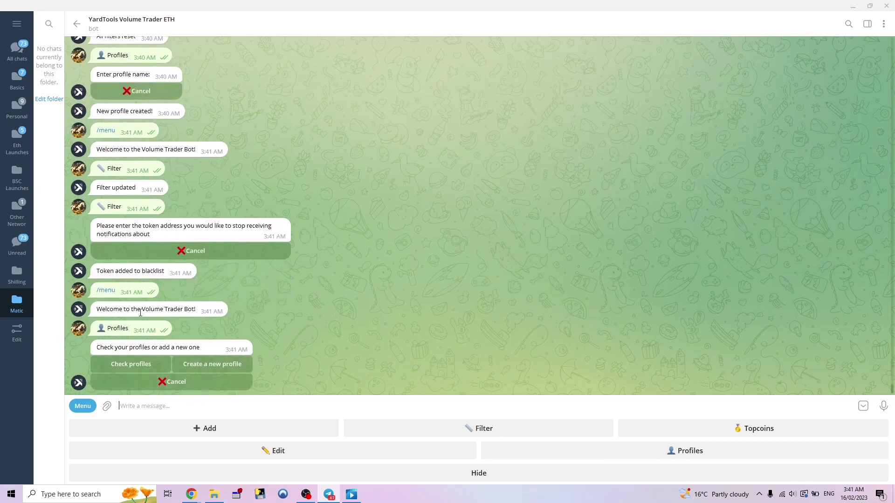
{"action": "left_click", "coordinate": [138, 364]}
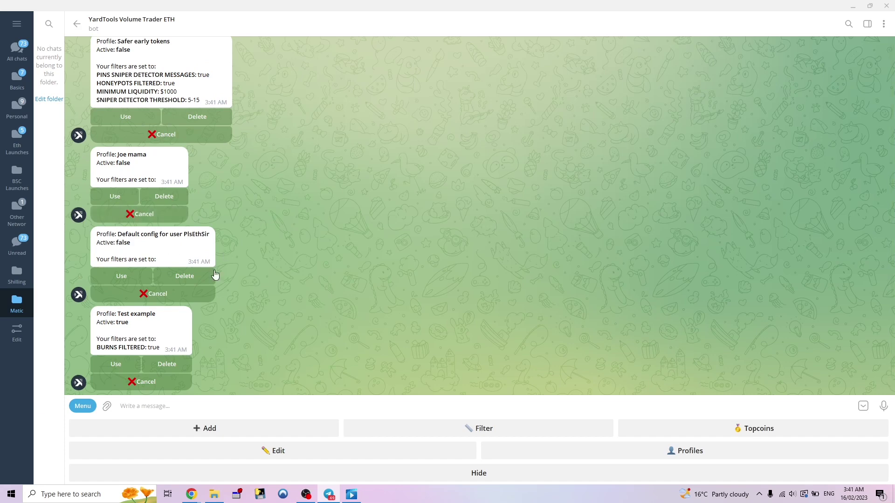
{"action": "scroll", "coordinate": [155, 351], "scroll_direction": "up", "scroll_amount": 10}
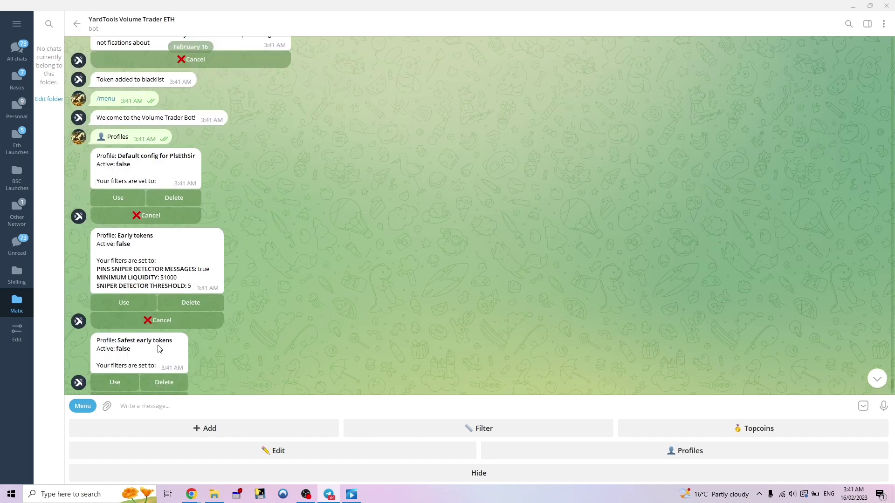
{"action": "scroll", "coordinate": [159, 349], "scroll_direction": "down", "scroll_amount": 10}
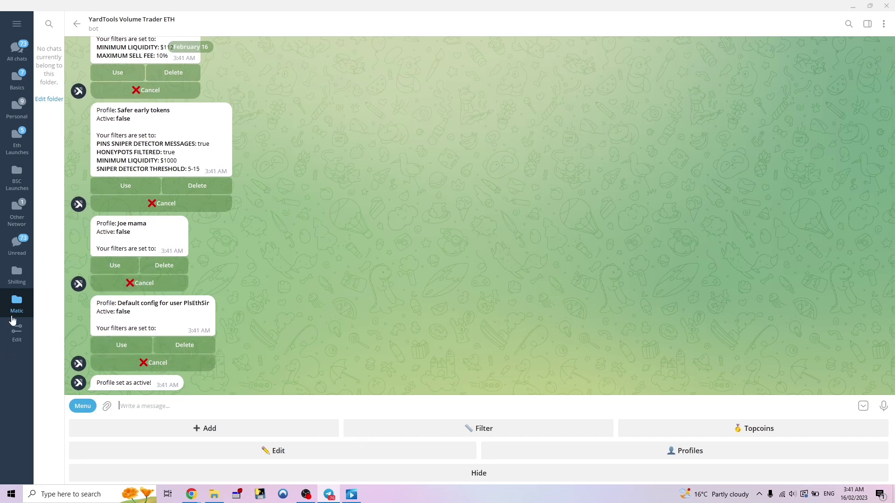
Step: Try to set the Safer early tokens profile as active and bring up the profile options again
{"action": "scroll", "coordinate": [175, 291], "scroll_direction": "up", "scroll_amount": 2}
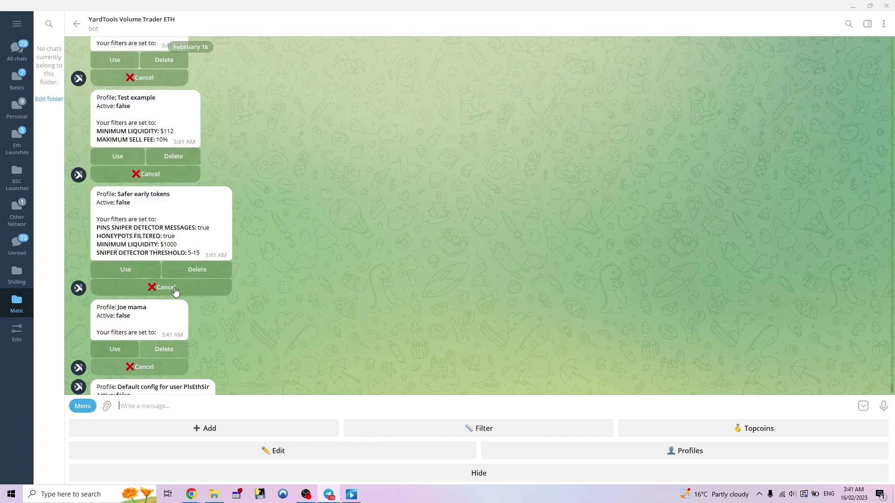
{"action": "double_click", "coordinate": [133, 270]}
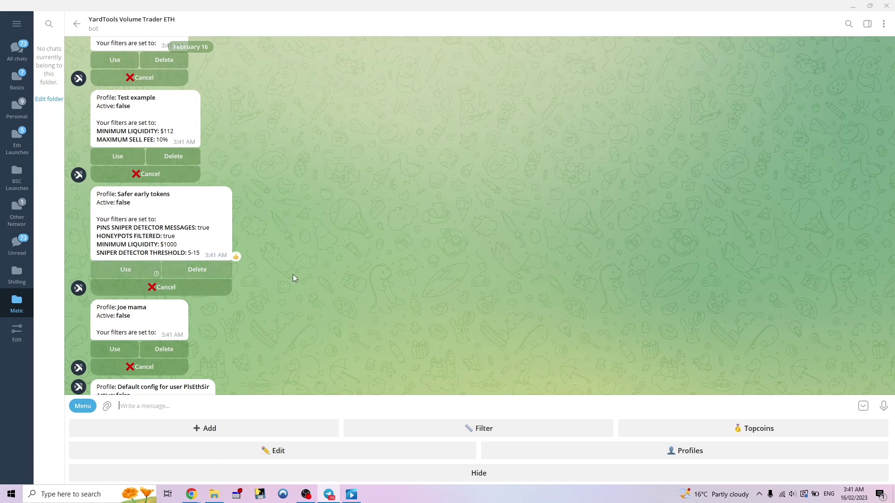
{"action": "scroll", "coordinate": [625, 291], "scroll_direction": "down", "scroll_amount": 2}
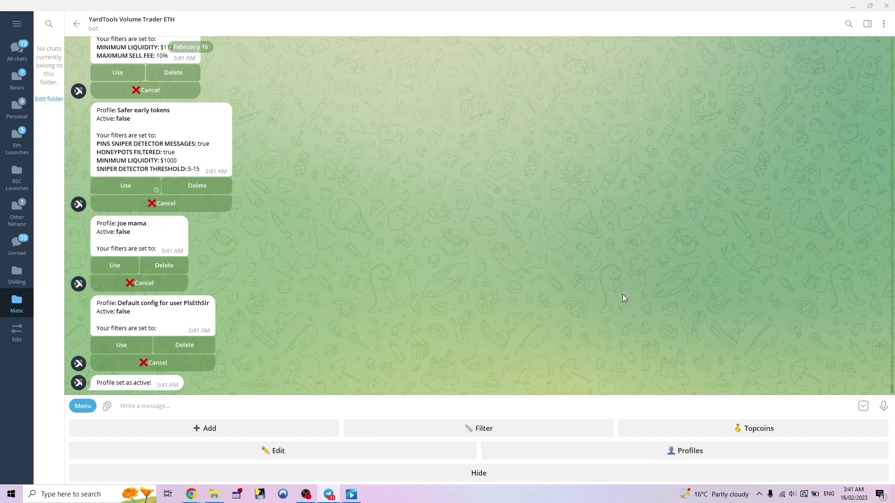
{"action": "left_click", "coordinate": [656, 449]}
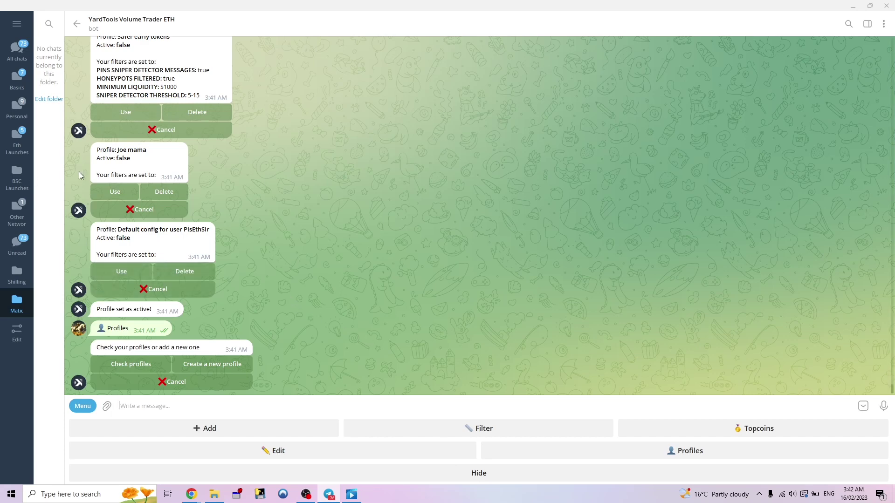
Step: Request the bot's support contact, view the YardTools Support chat and return to the Volume Trader chat
{"action": "left_click", "coordinate": [83, 406]}
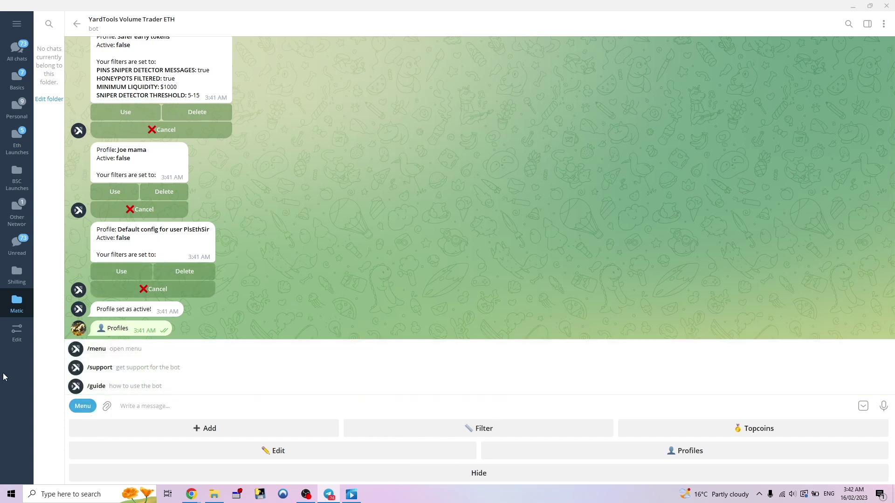
{"action": "left_click", "coordinate": [135, 368]}
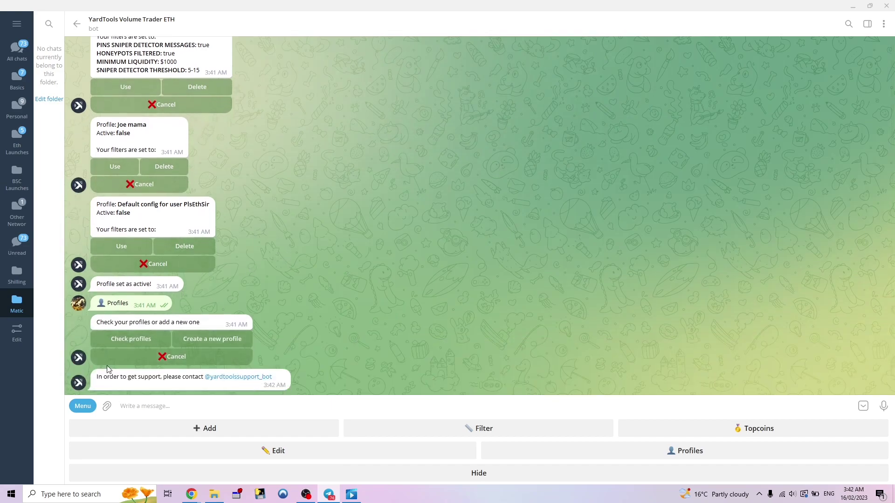
{"action": "left_click", "coordinate": [240, 377]}
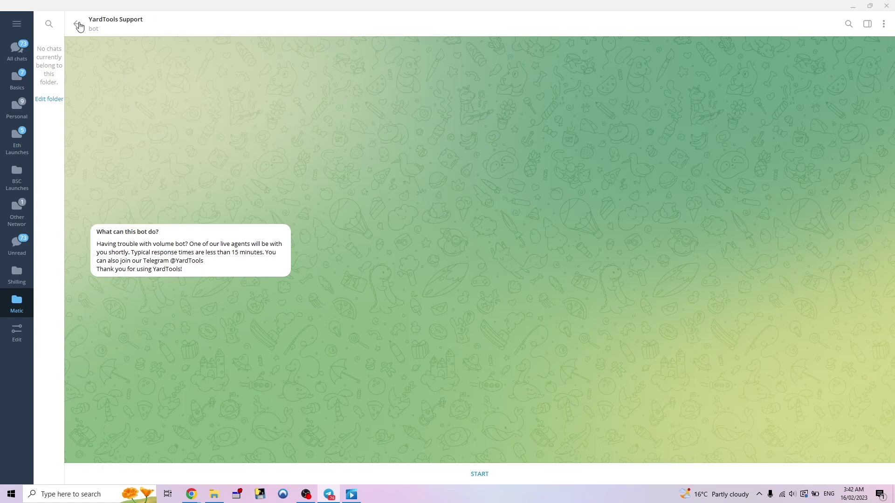
{"action": "left_click", "coordinate": [79, 27]}
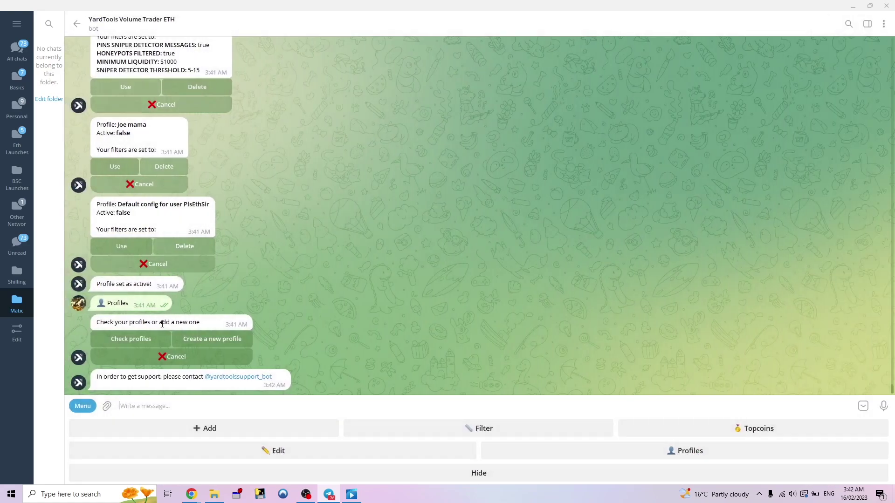
Step: Request the bot's usage guide with the /guide command
{"action": "left_click", "coordinate": [82, 406]}
{"action": "left_click", "coordinate": [103, 392]}
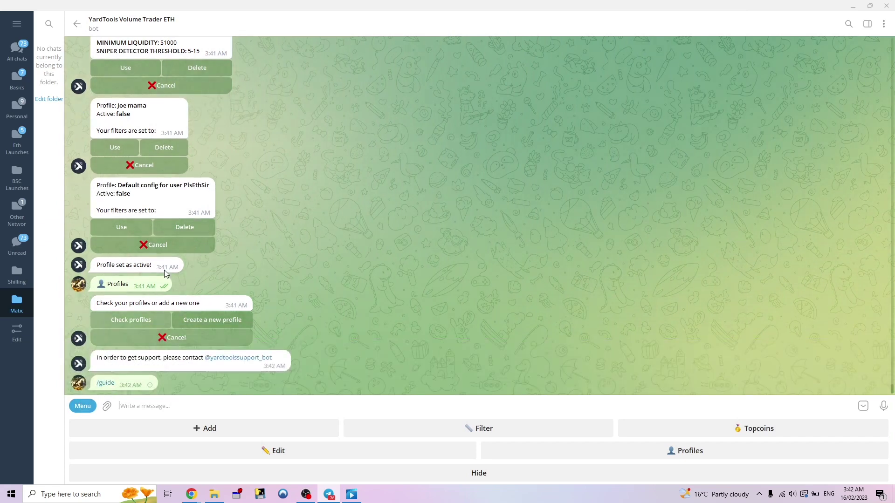